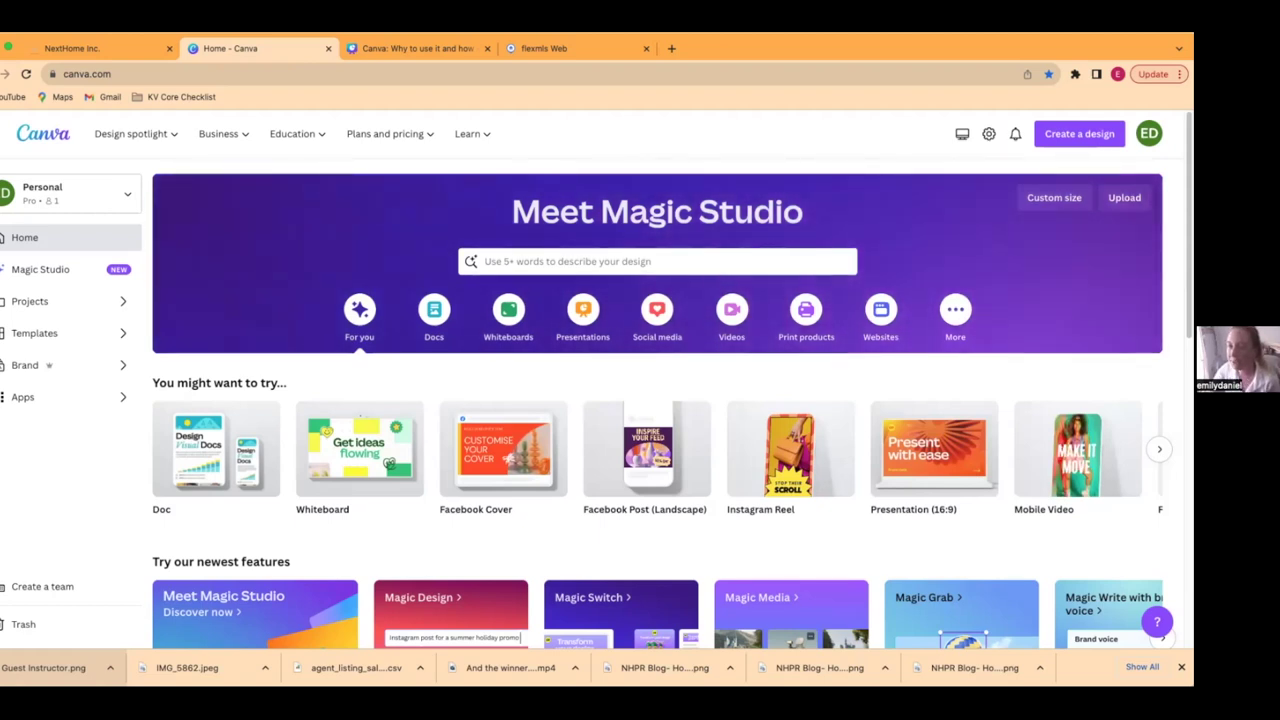
- Create a new Facebook Post (Landscape) design at 940 × 788 px
{"action": "left_click", "coordinate": [1062, 135]}
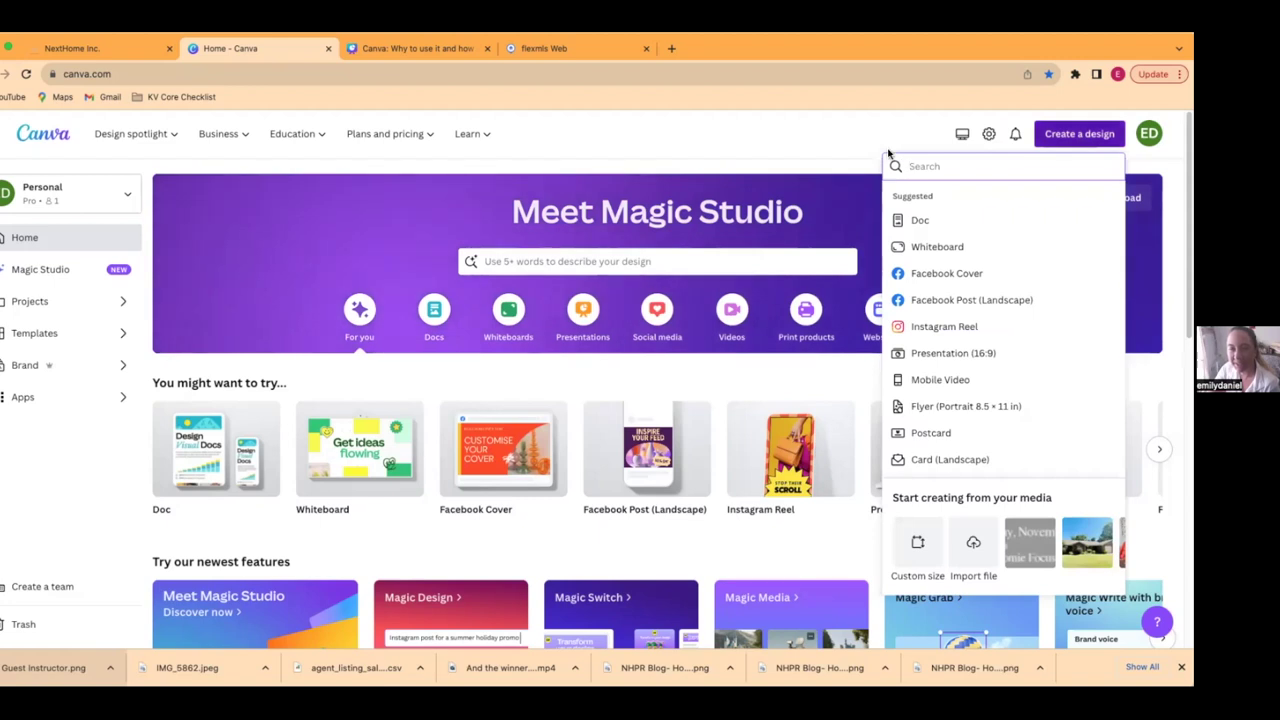
{"action": "key", "text": "Escape"}
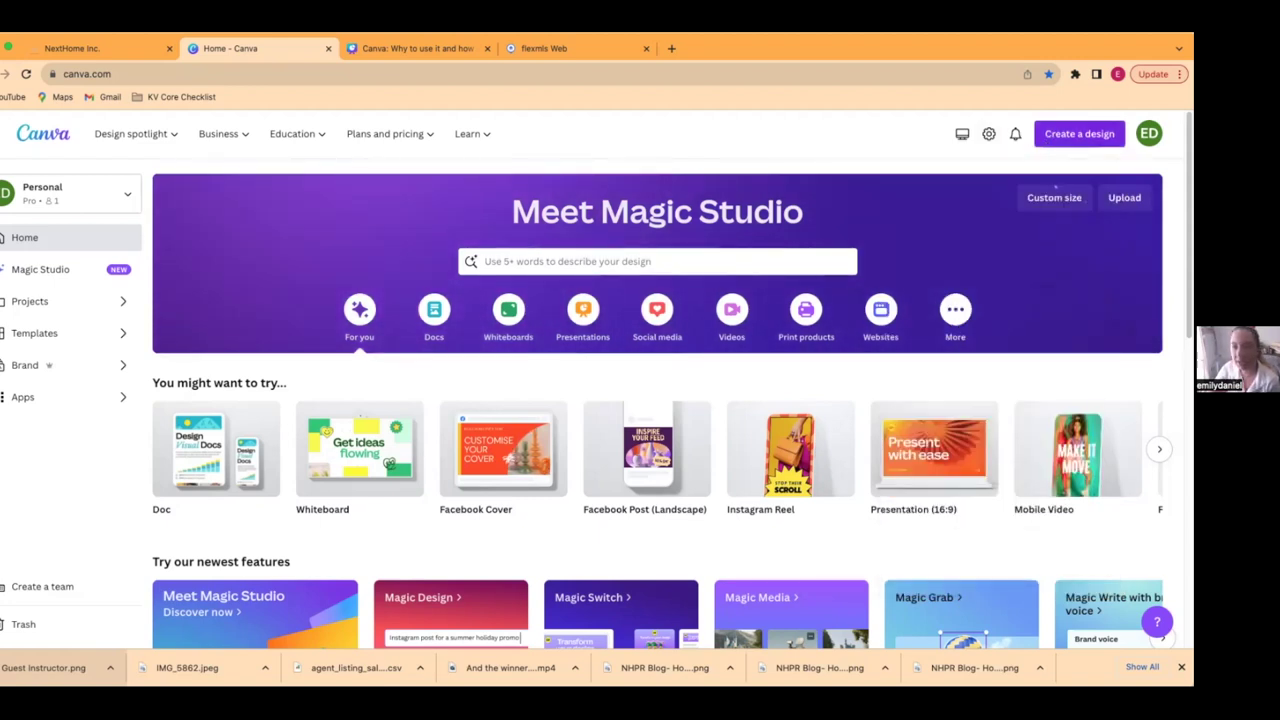
{"action": "left_click", "coordinate": [1062, 135]}
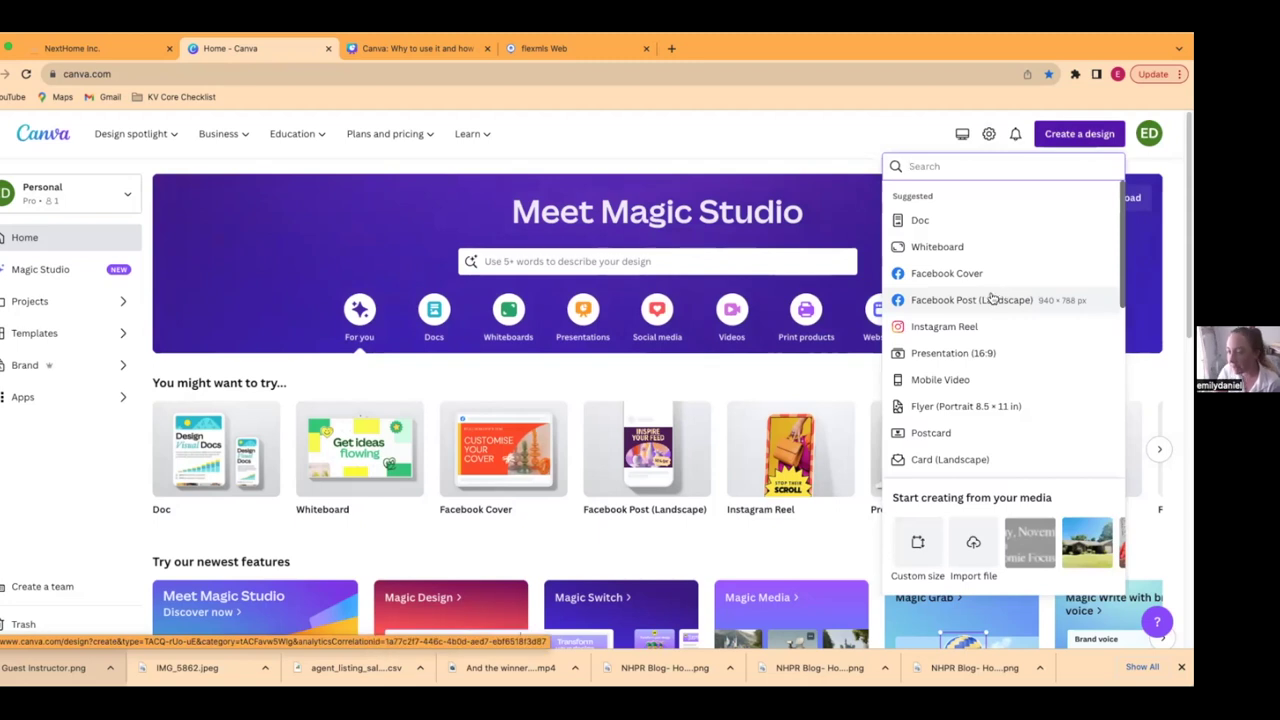
{"action": "left_click", "coordinate": [918, 299]}
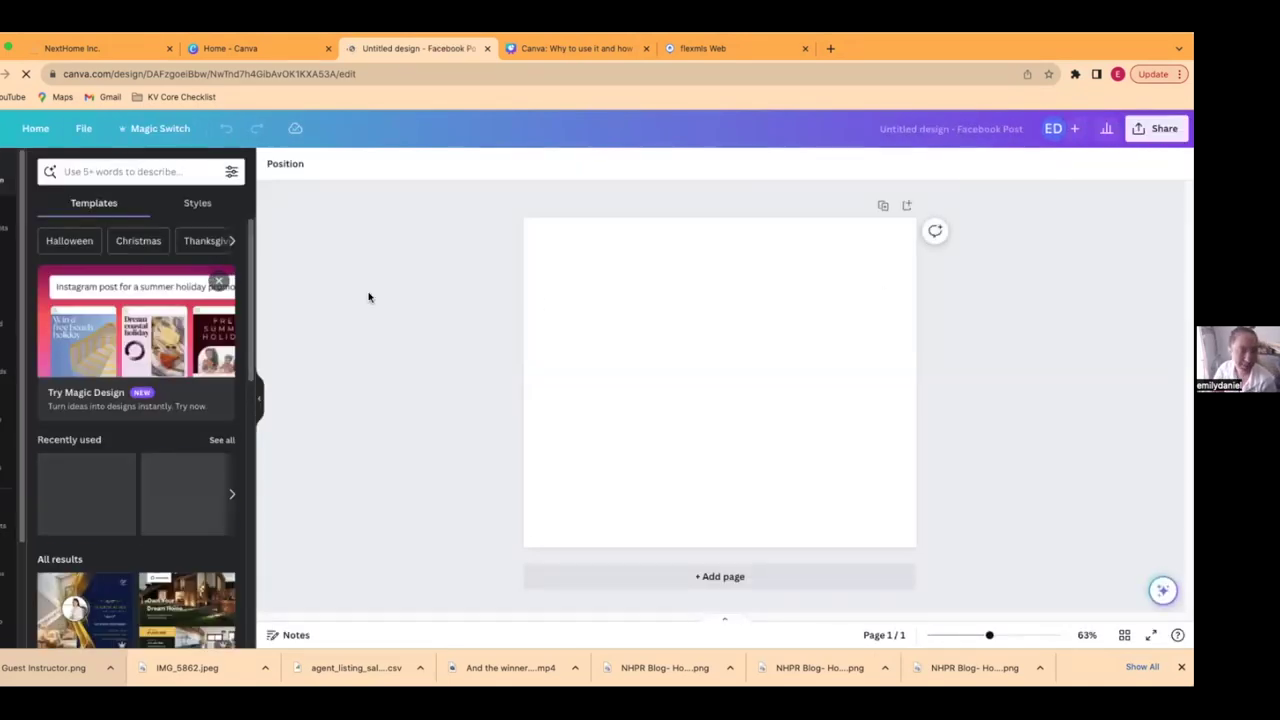
- Browse templates for 'real estate closing', then apply the recently used Modern Home for Sale template
{"action": "left_click", "coordinate": [95, 172]}
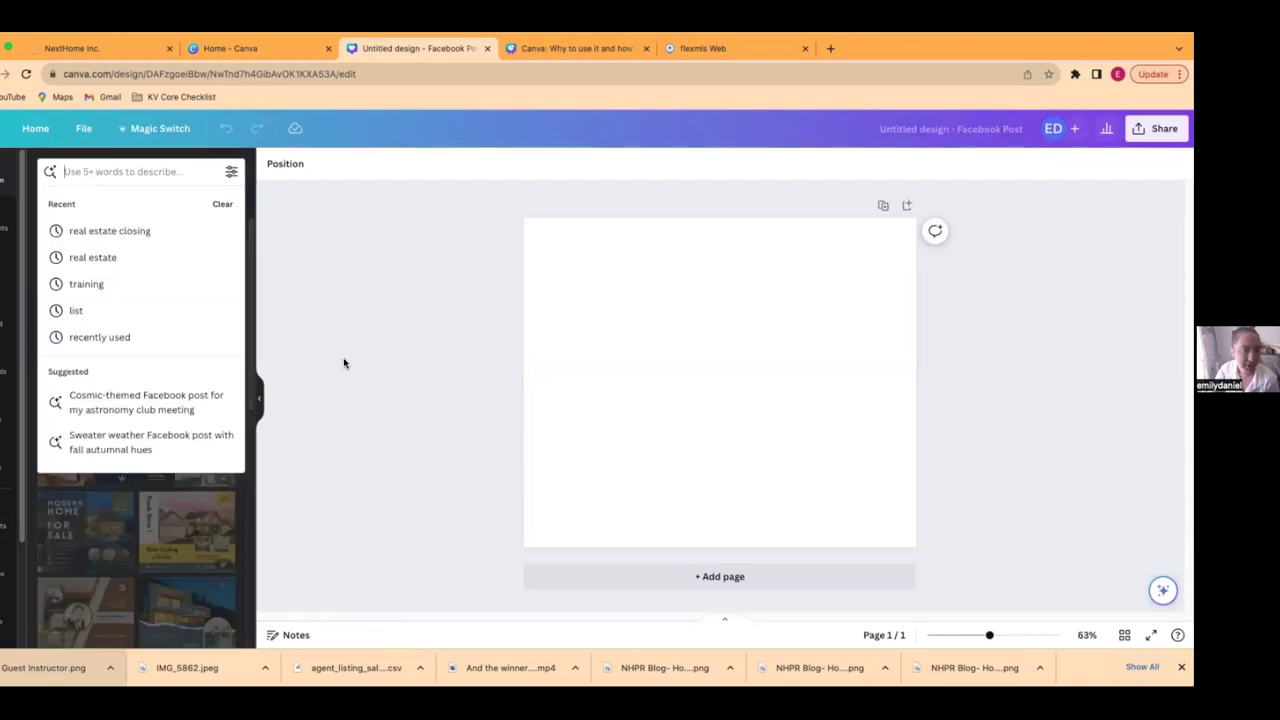
{"action": "left_click", "coordinate": [146, 232]}
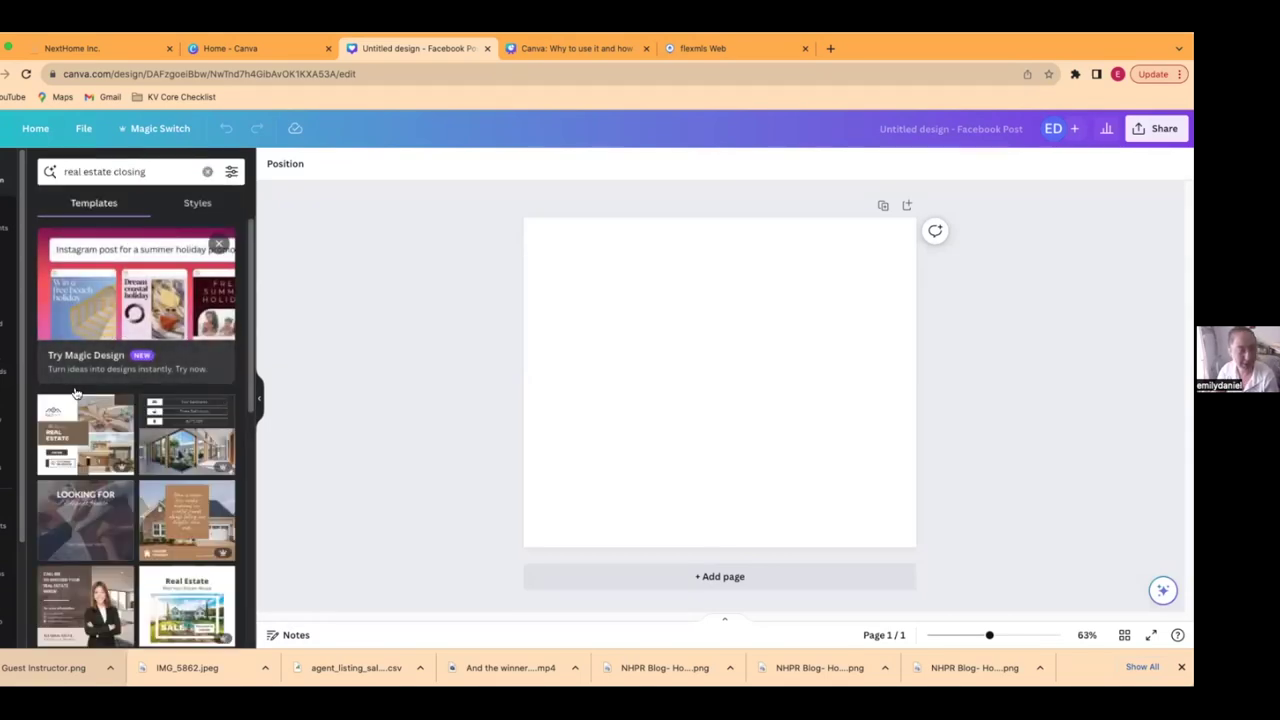
{"action": "scroll", "coordinate": [199, 403], "scroll_direction": "down", "scroll_amount": 3}
{"action": "scroll", "coordinate": [199, 403], "scroll_direction": "down", "scroll_amount": 3}
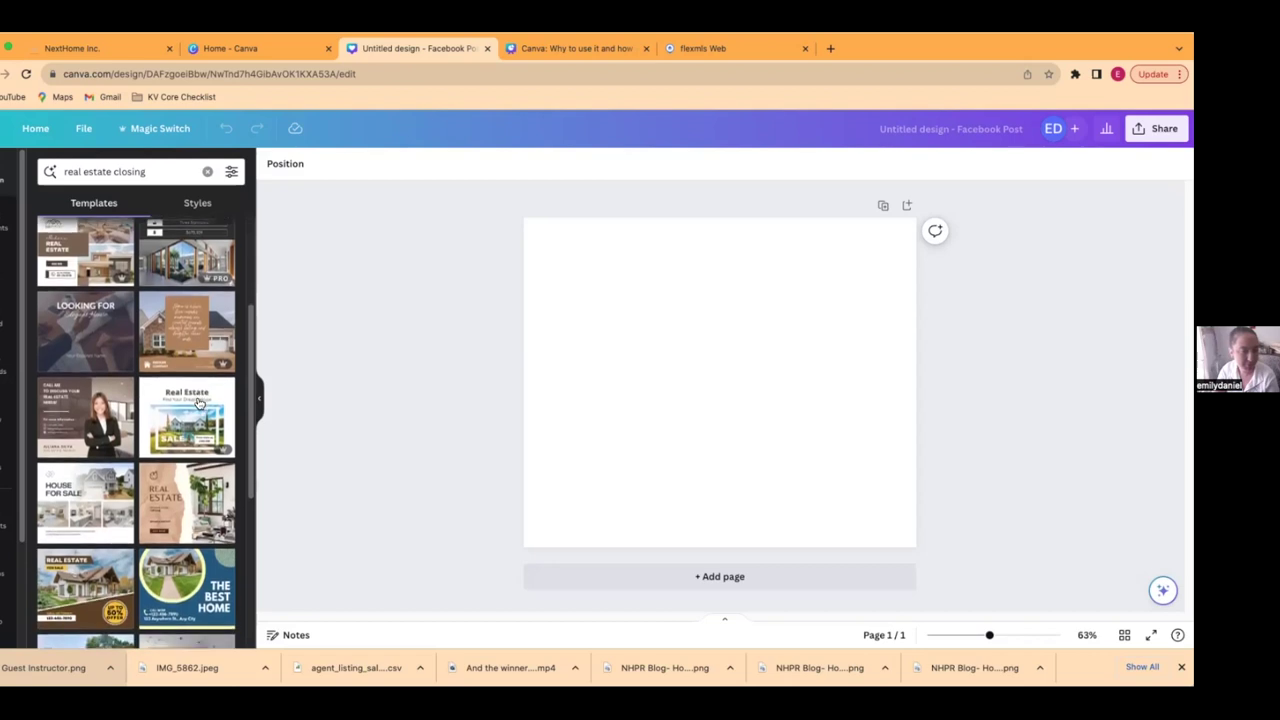
{"action": "scroll", "coordinate": [197, 394], "scroll_direction": "down", "scroll_amount": 5}
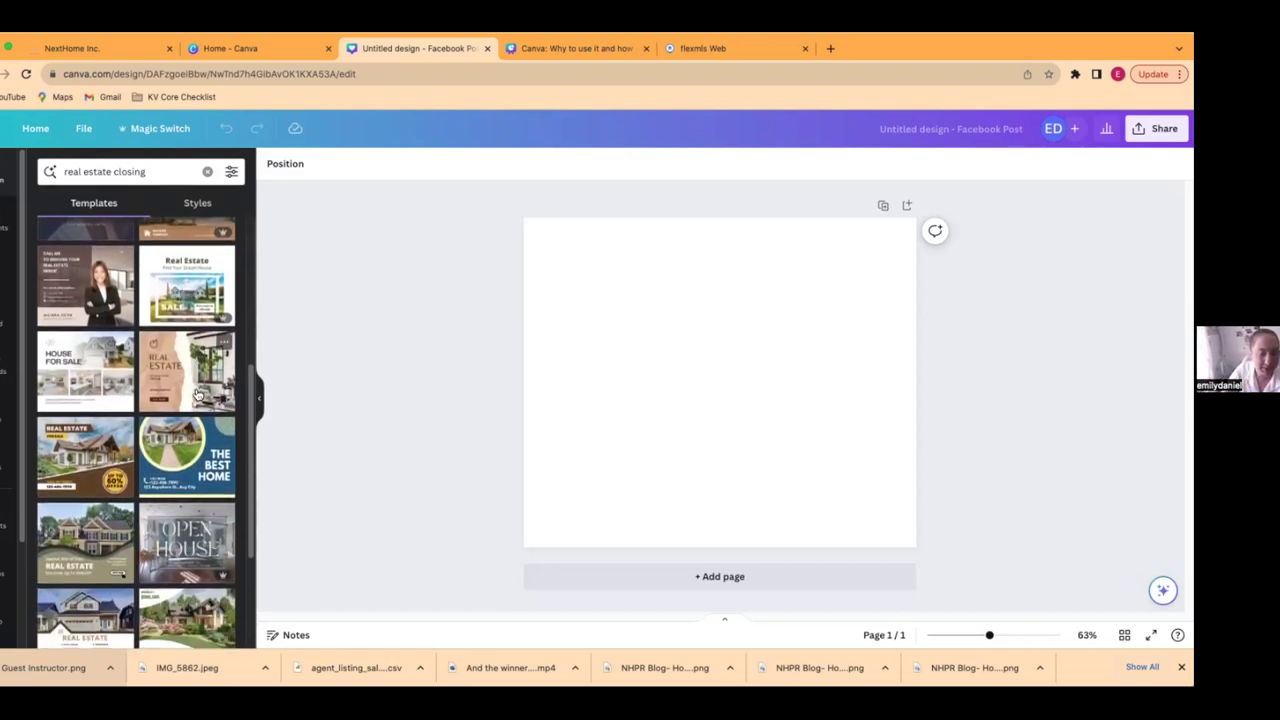
{"action": "scroll", "coordinate": [197, 394], "scroll_direction": "down", "scroll_amount": 3}
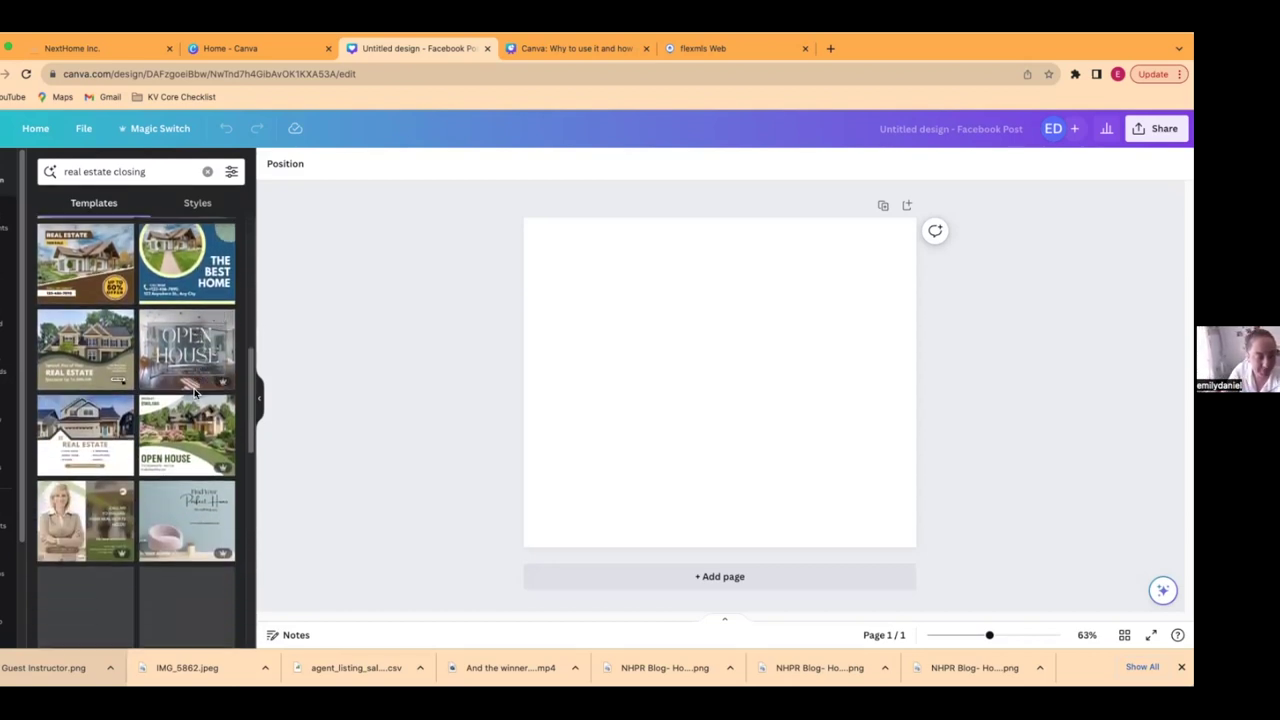
{"action": "scroll", "coordinate": [196, 394], "scroll_direction": "down", "scroll_amount": 4}
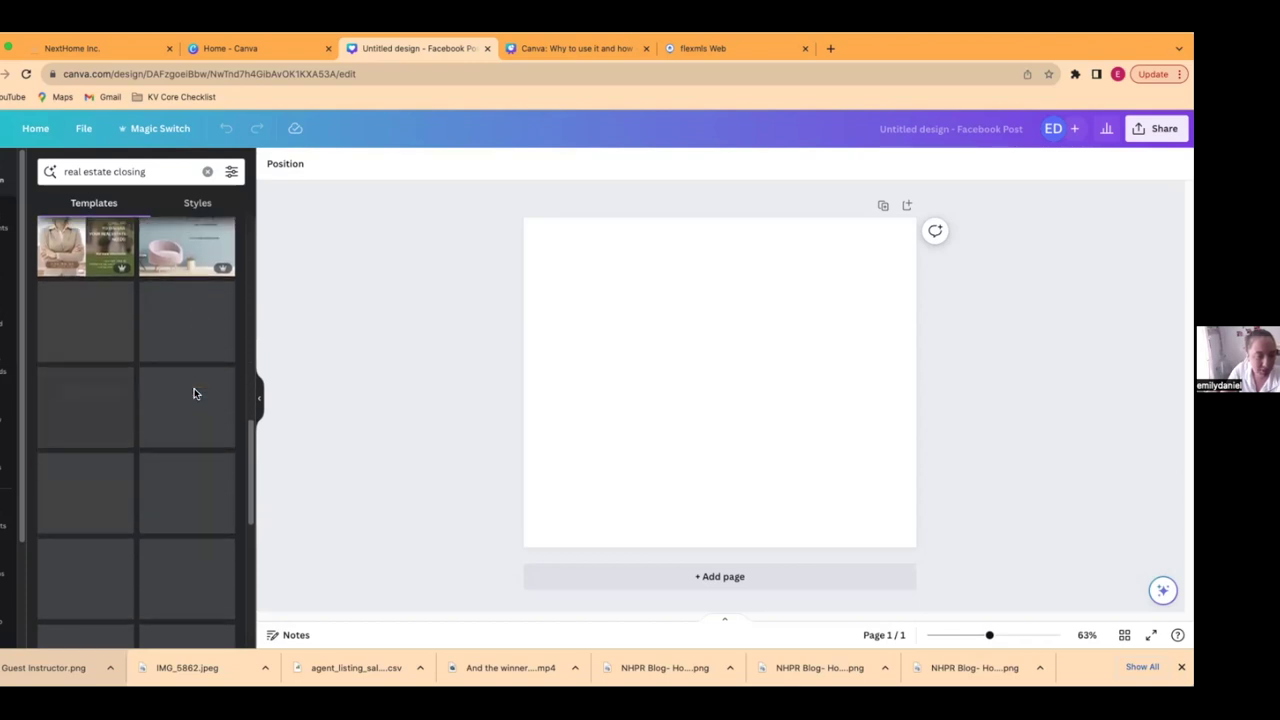
{"action": "scroll", "coordinate": [197, 394], "scroll_direction": "down", "scroll_amount": 6}
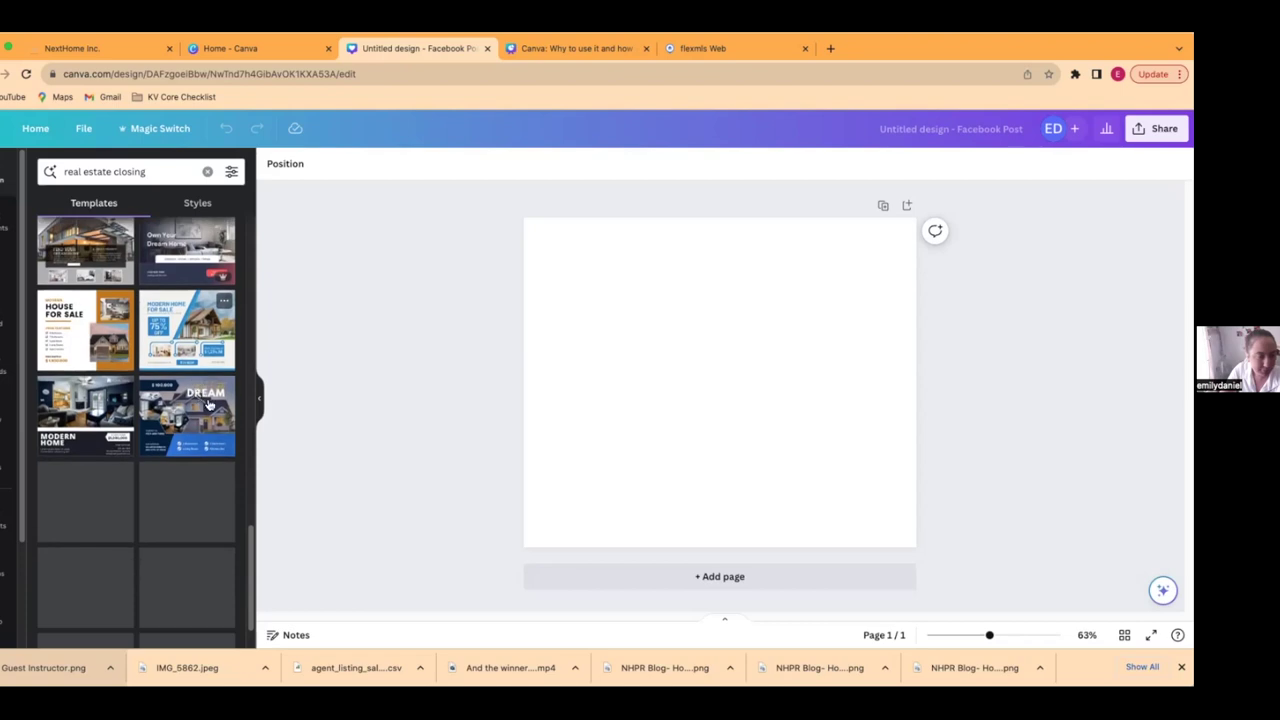
{"action": "scroll", "coordinate": [200, 394], "scroll_direction": "up", "scroll_amount": 15}
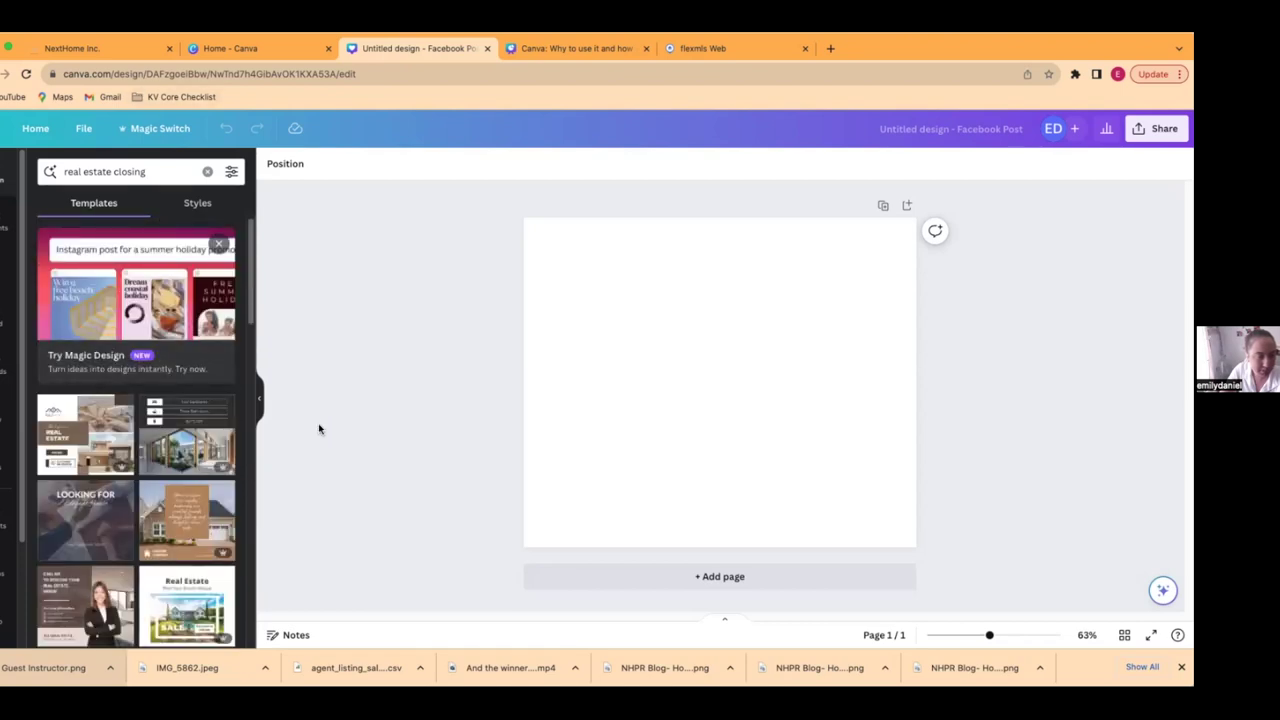
{"action": "left_click", "coordinate": [207, 171]}
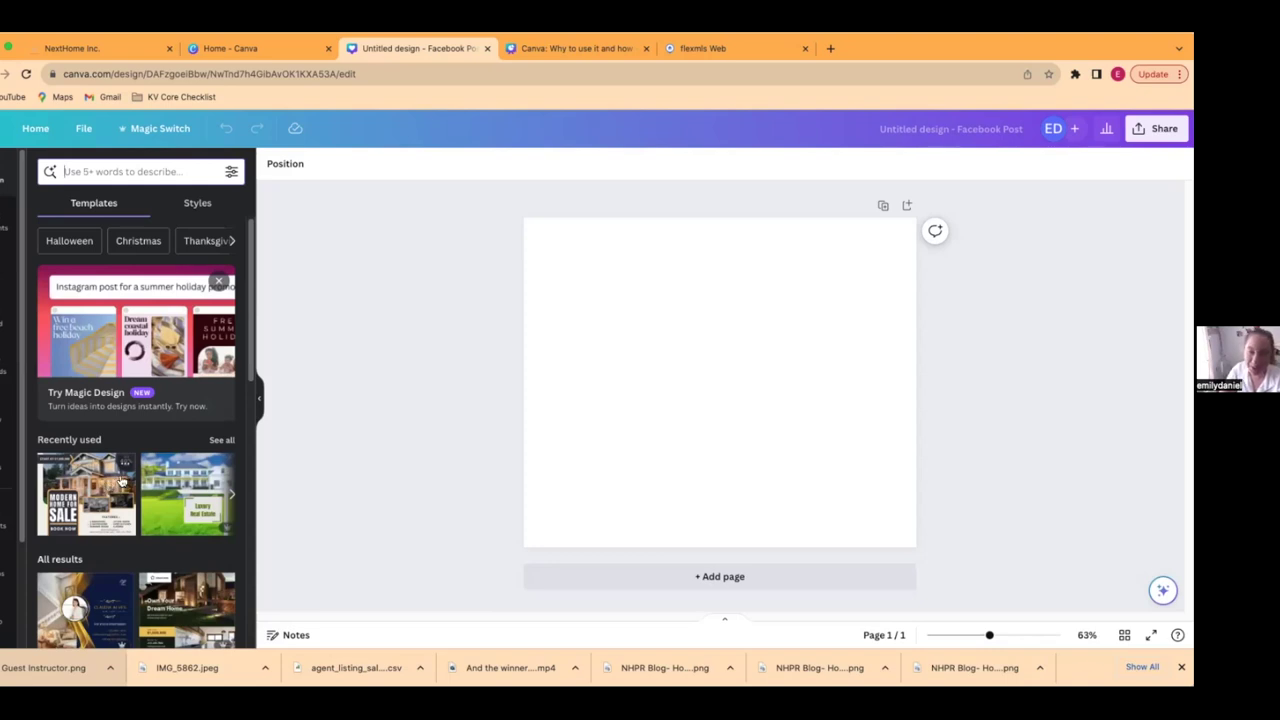
{"action": "left_click", "coordinate": [89, 479]}
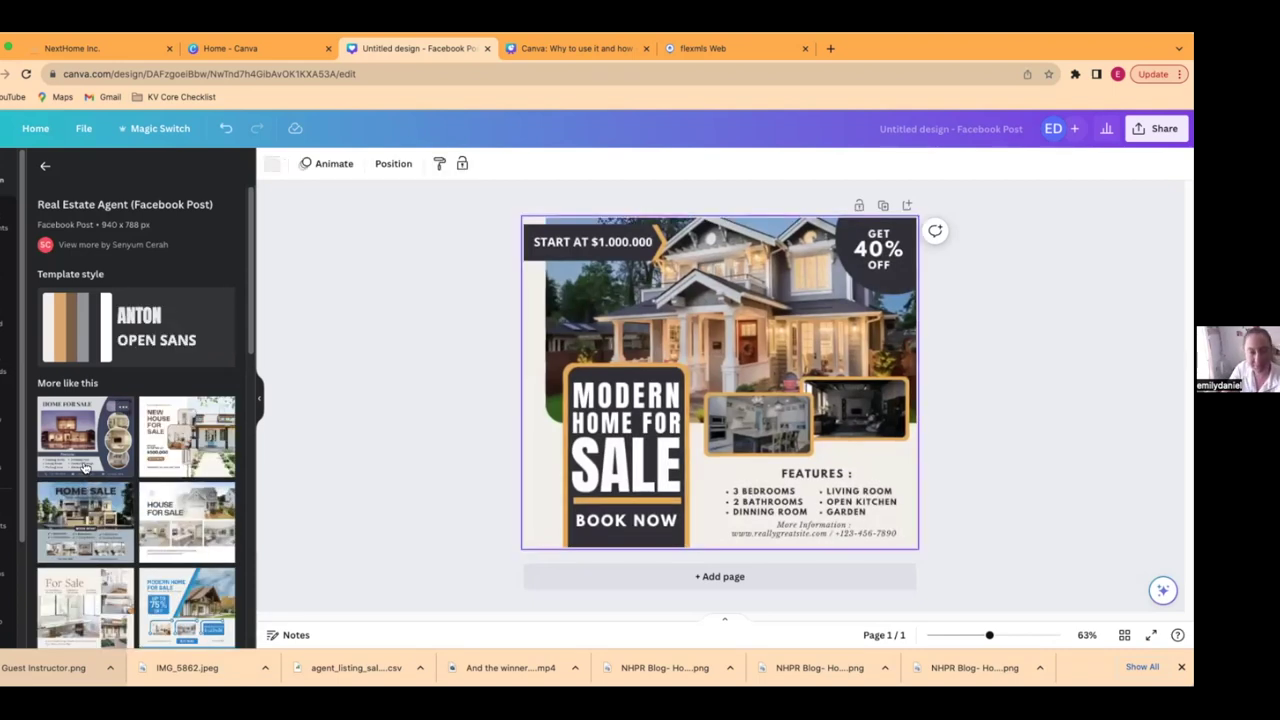
- Apply the NextHome brand kit palette from Styles and shuffle it to orange, teal and white
{"action": "left_click", "coordinate": [45, 166]}
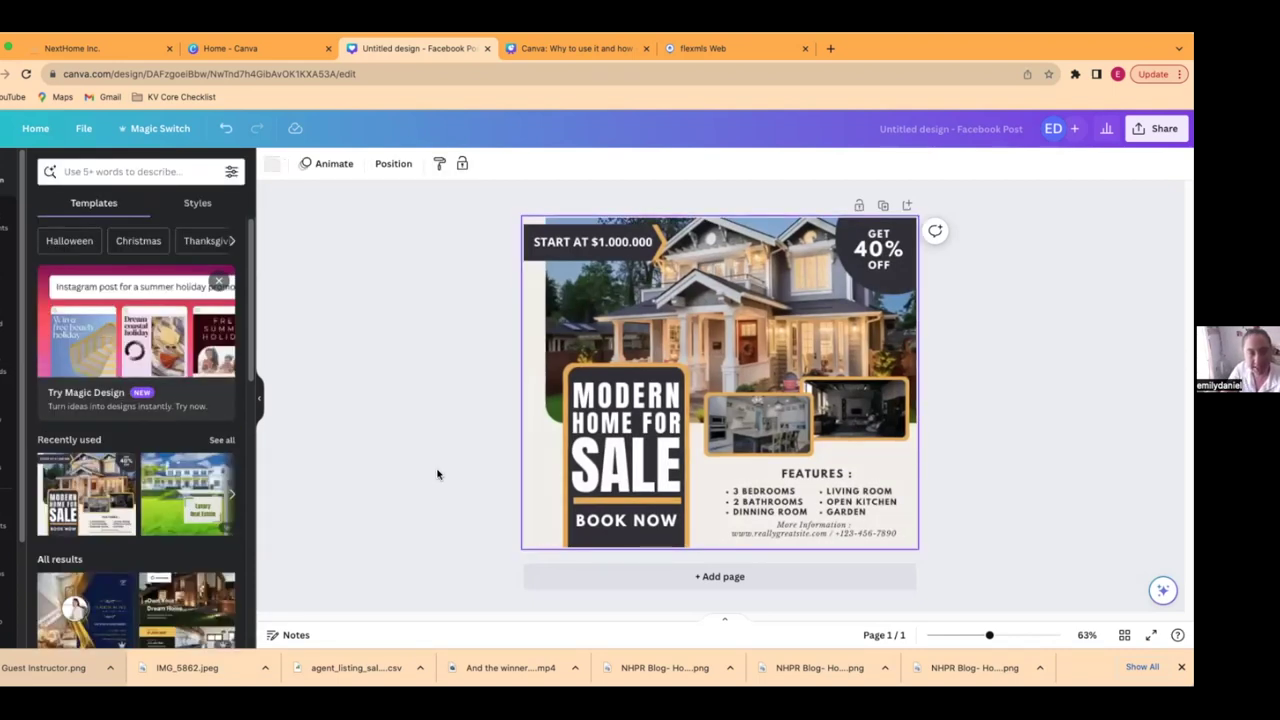
{"action": "left_click", "coordinate": [196, 205]}
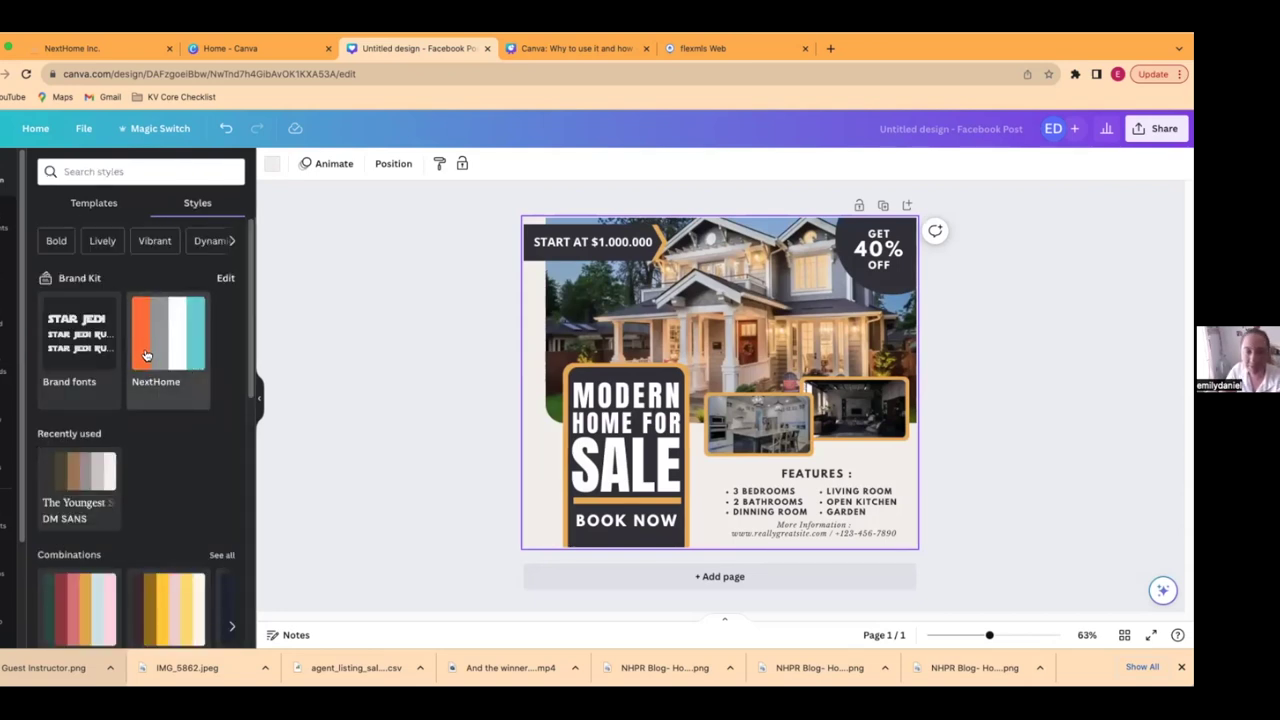
{"action": "left_click", "coordinate": [145, 355]}
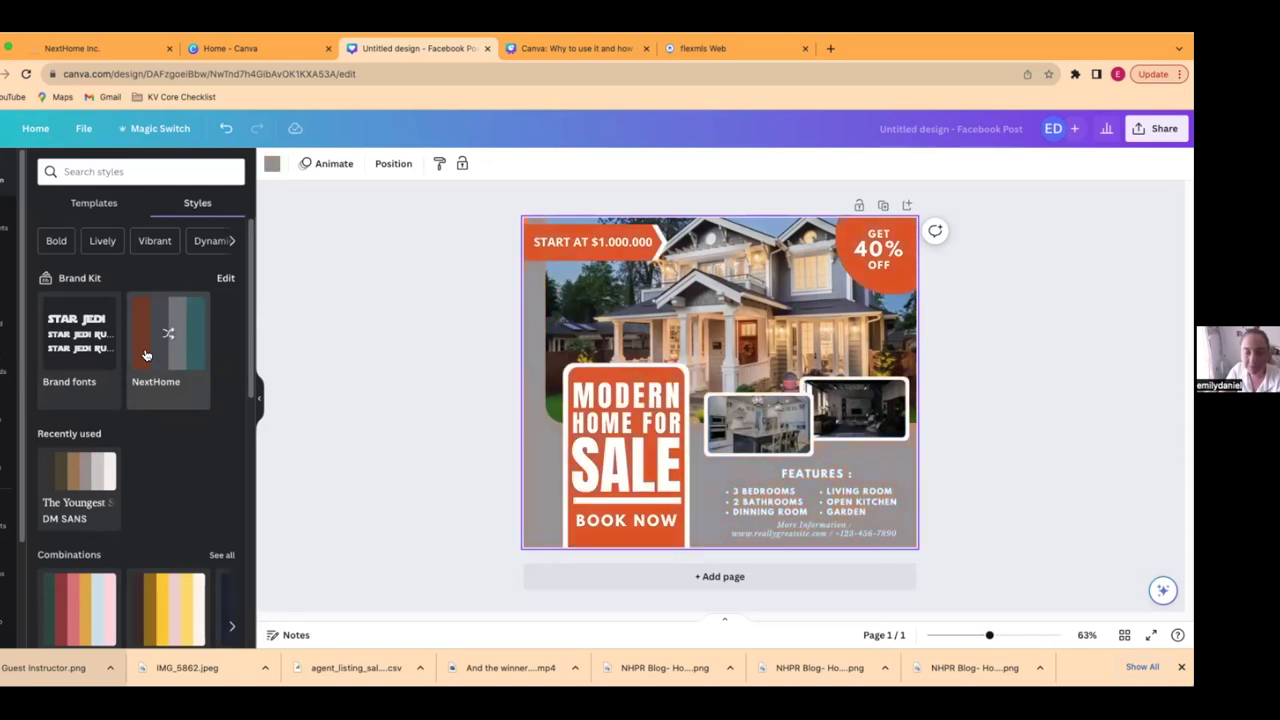
{"action": "left_click", "coordinate": [145, 355]}
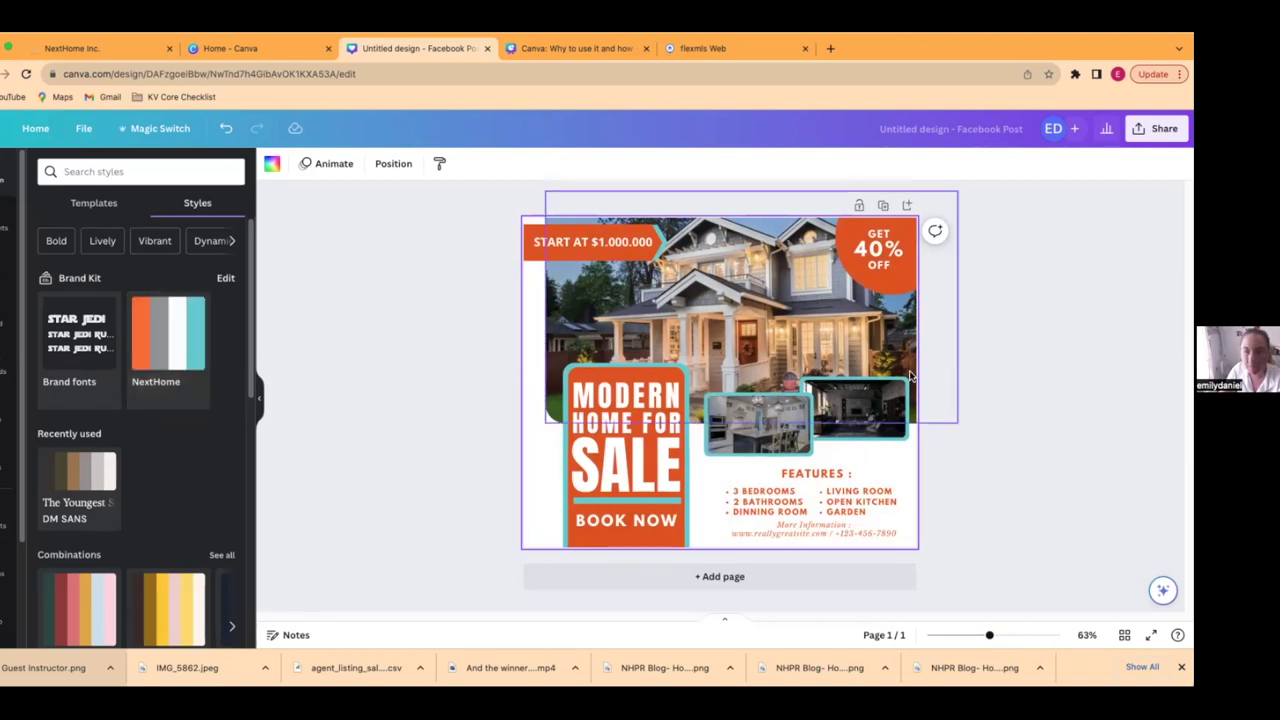
{"action": "left_click", "coordinate": [618, 304]}
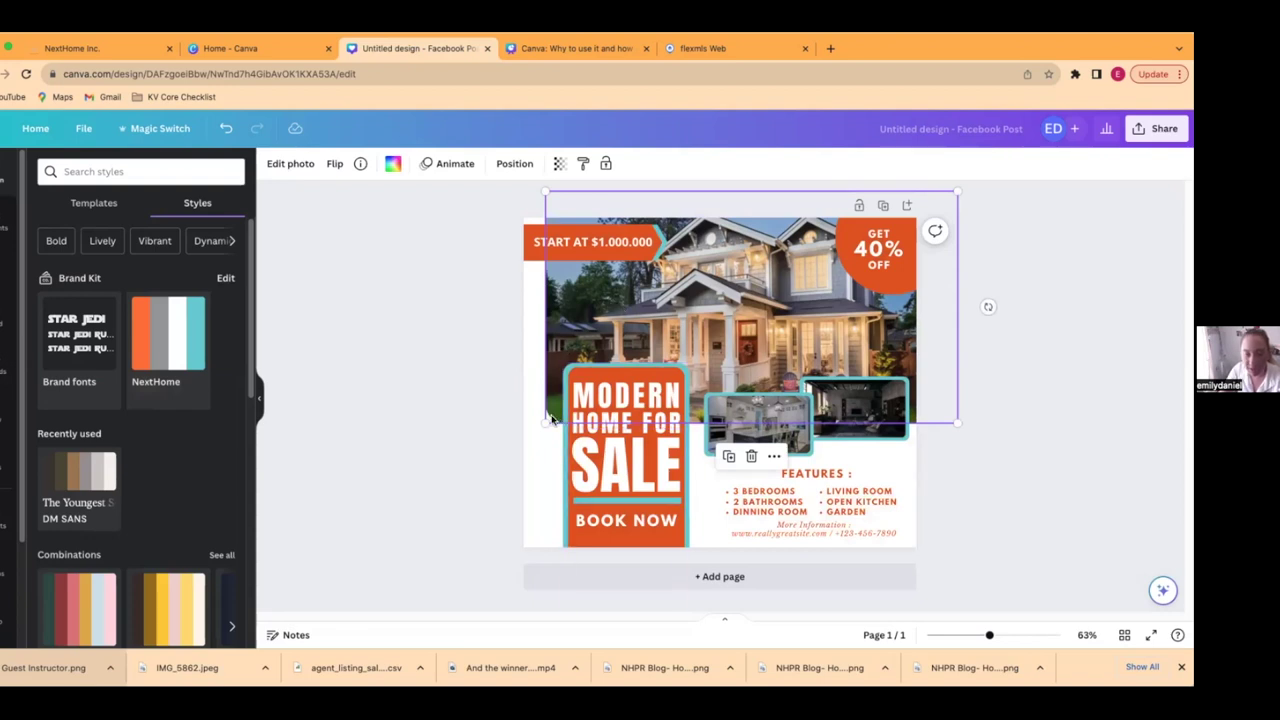
{"action": "left_click", "coordinate": [478, 342]}
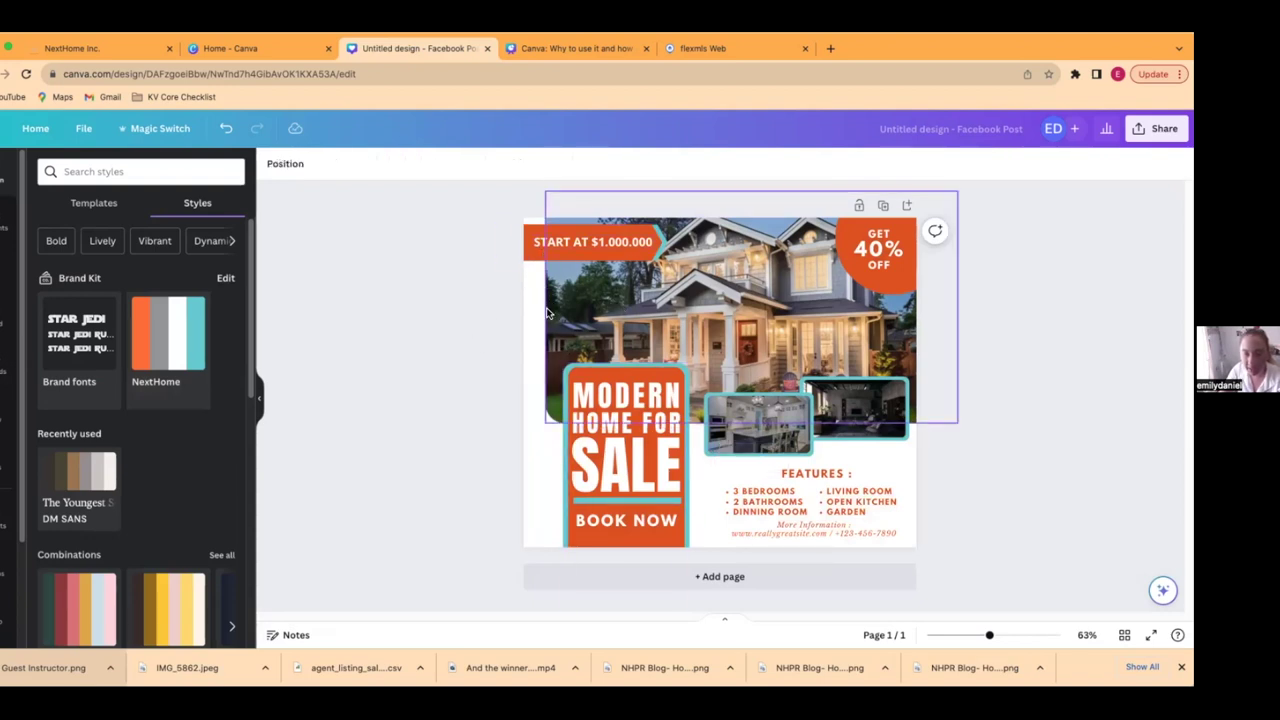
{"action": "left_click", "coordinate": [532, 344]}
- Enlarge the house photo to about 1,045 × 588 and centre it across the upper half
{"action": "left_click_drag", "start_coordinate": [532, 344], "coordinate": [538, 337]}
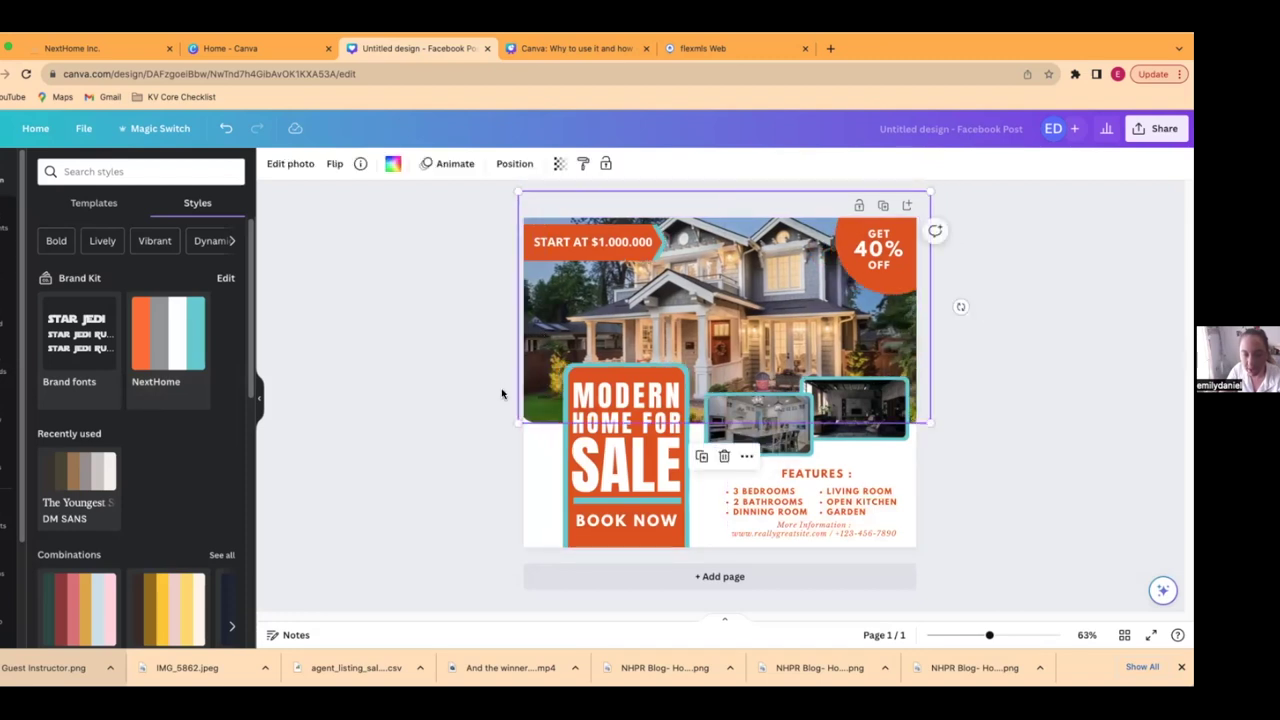
{"action": "left_click", "coordinate": [423, 437]}
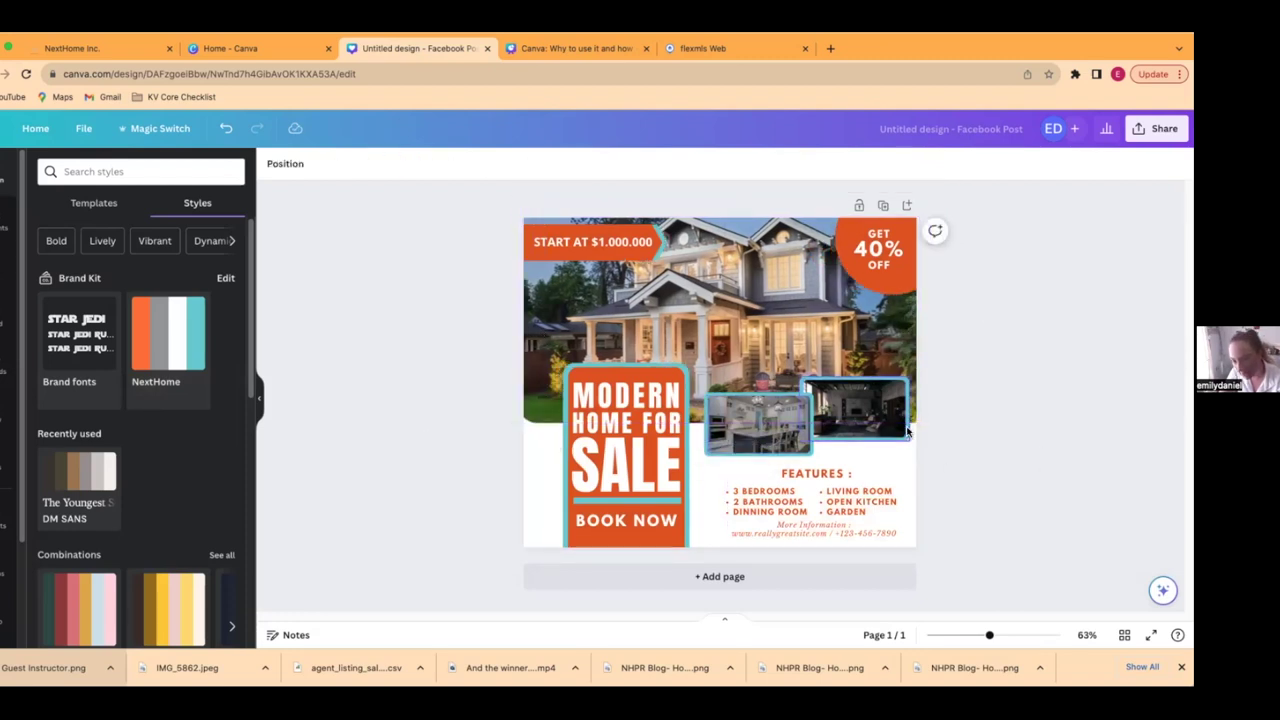
{"action": "left_click", "coordinate": [527, 412]}
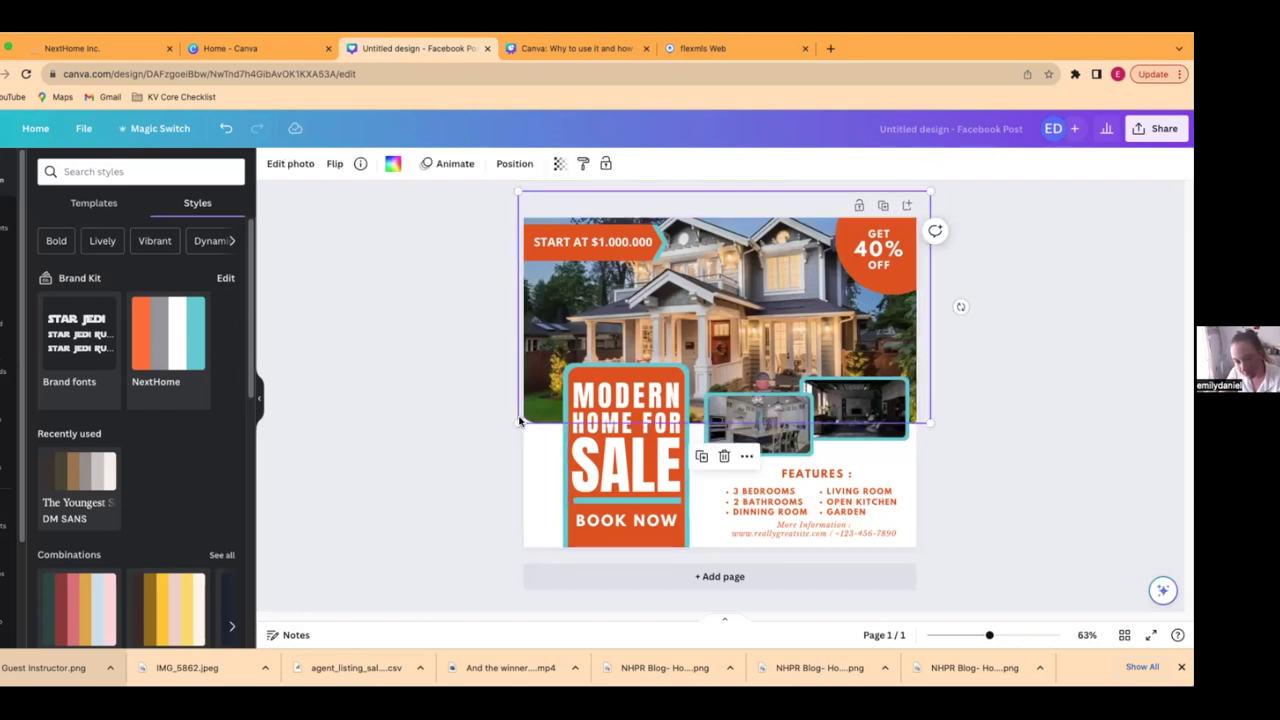
{"action": "left_click_drag", "start_coordinate": [507, 424], "coordinate": [497, 429]}
{"action": "left_click_drag", "start_coordinate": [929, 189], "coordinate": [939, 186]}
{"action": "left_click", "coordinate": [1032, 425]}
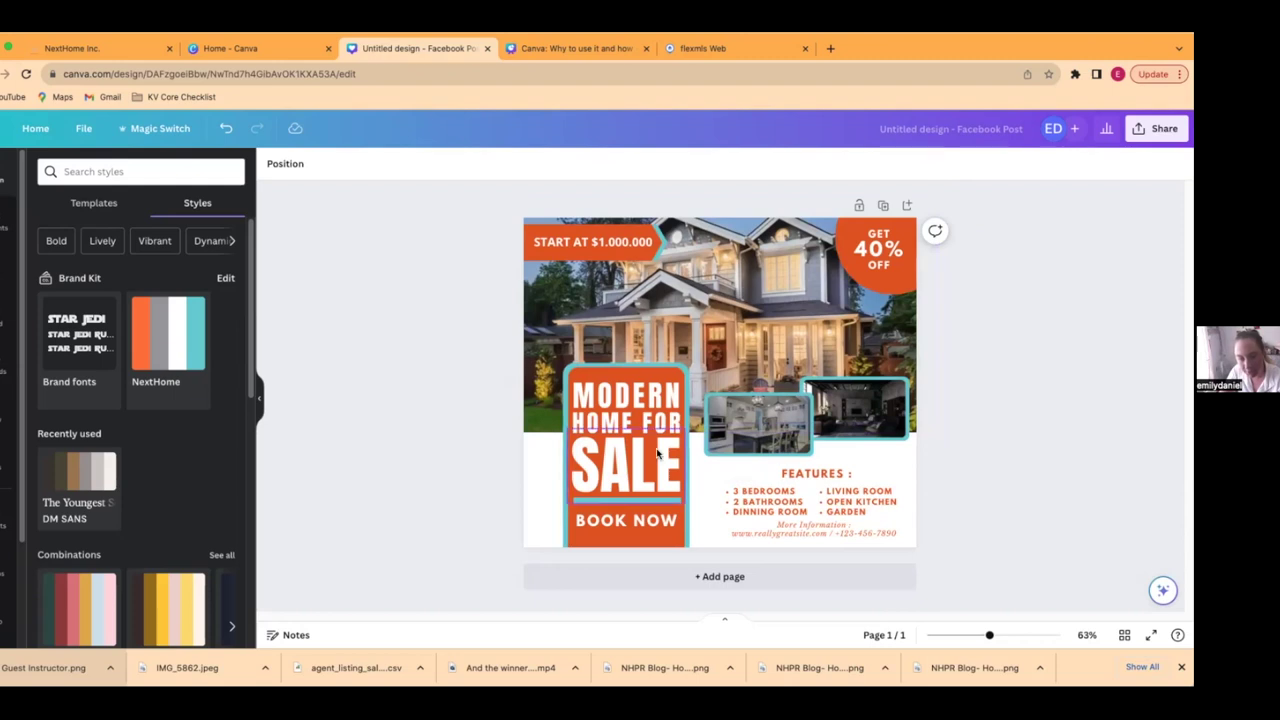
{"action": "left_click_drag", "start_coordinate": [751, 361], "coordinate": [751, 366]}
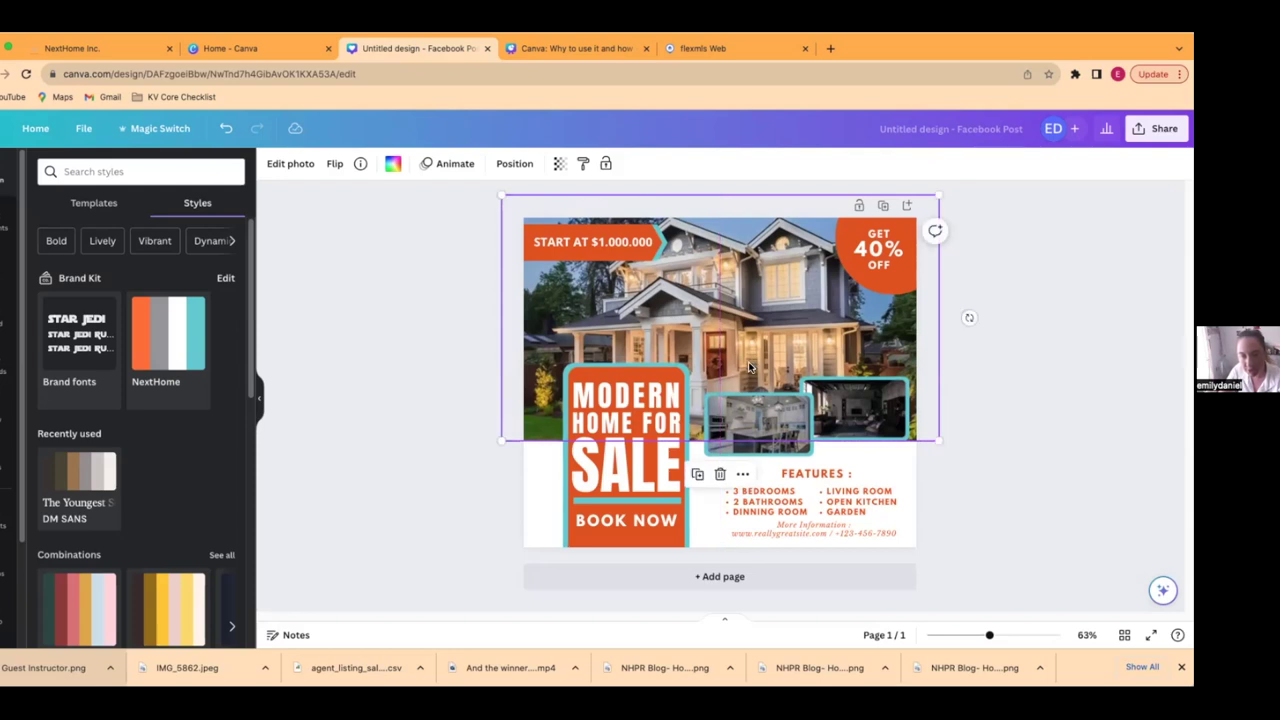
{"action": "left_click", "coordinate": [1057, 337]}
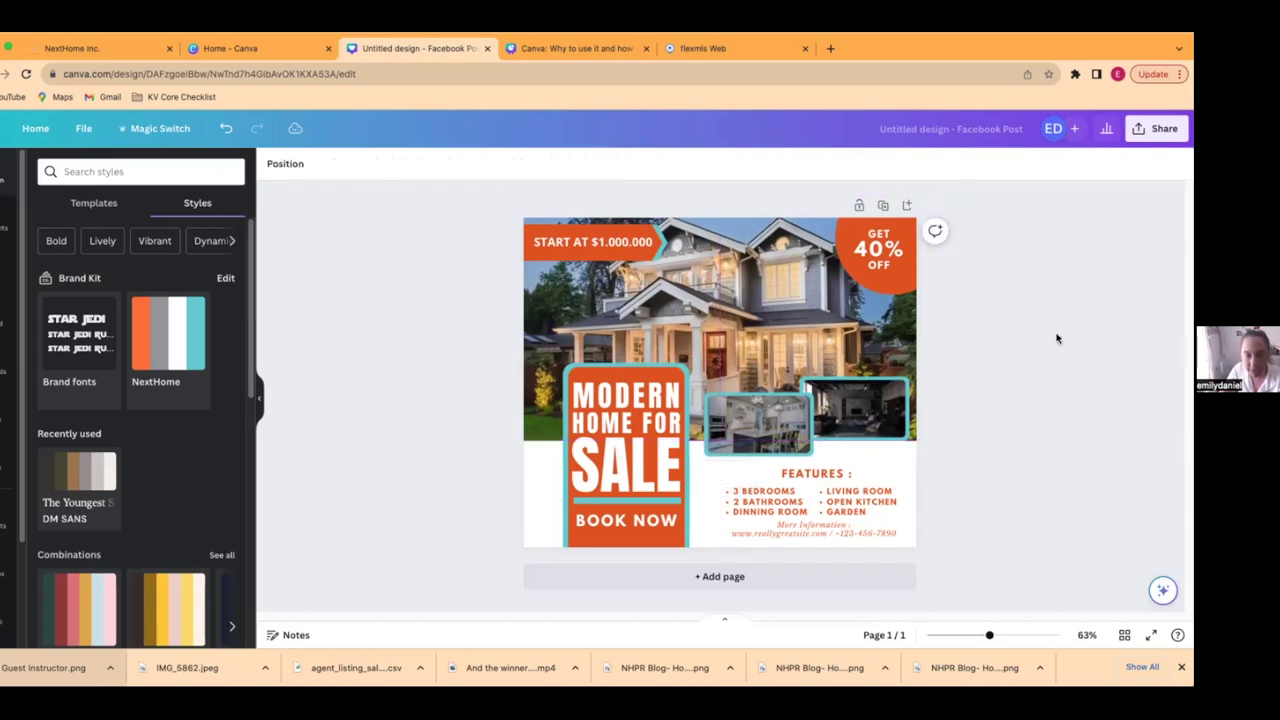
- Recolour the START AT $1.000.000 label and MODERN HOME FOR SALE panel in brand orange
{"action": "left_click", "coordinate": [531, 249]}
{"action": "left_click", "coordinate": [272, 163]}
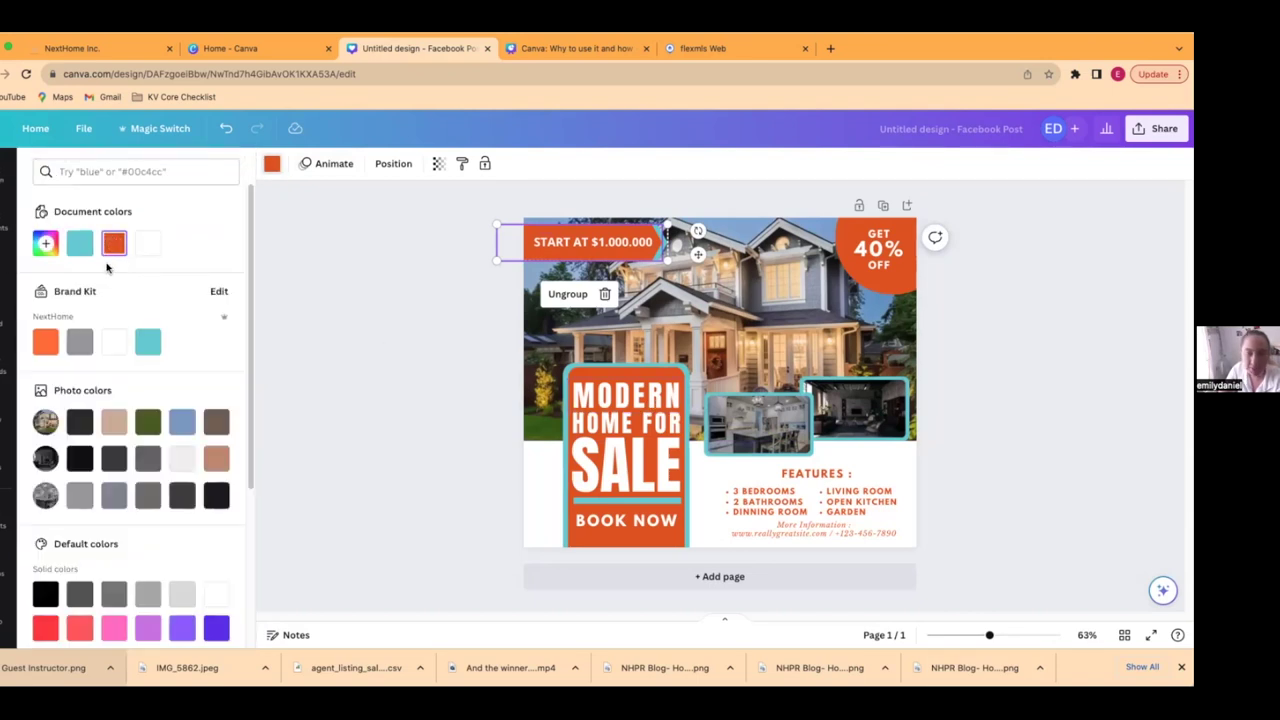
{"action": "left_click", "coordinate": [45, 342]}
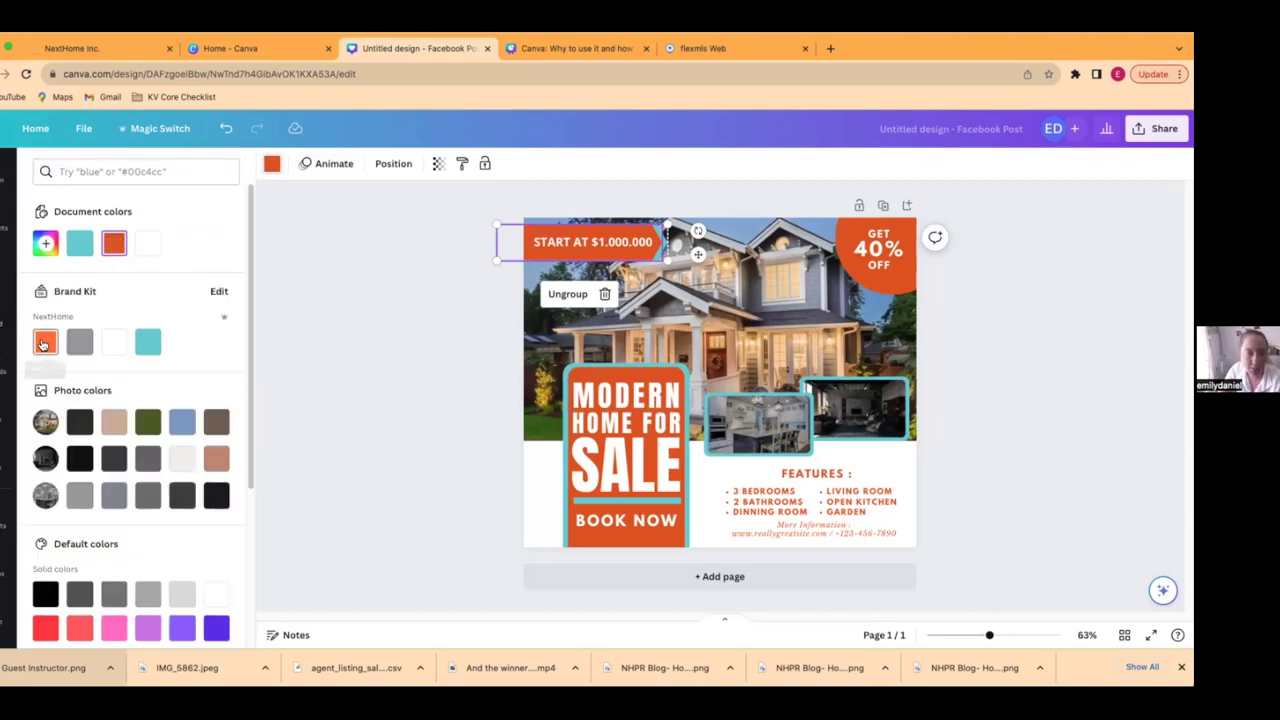
{"action": "key", "text": "Escape"}
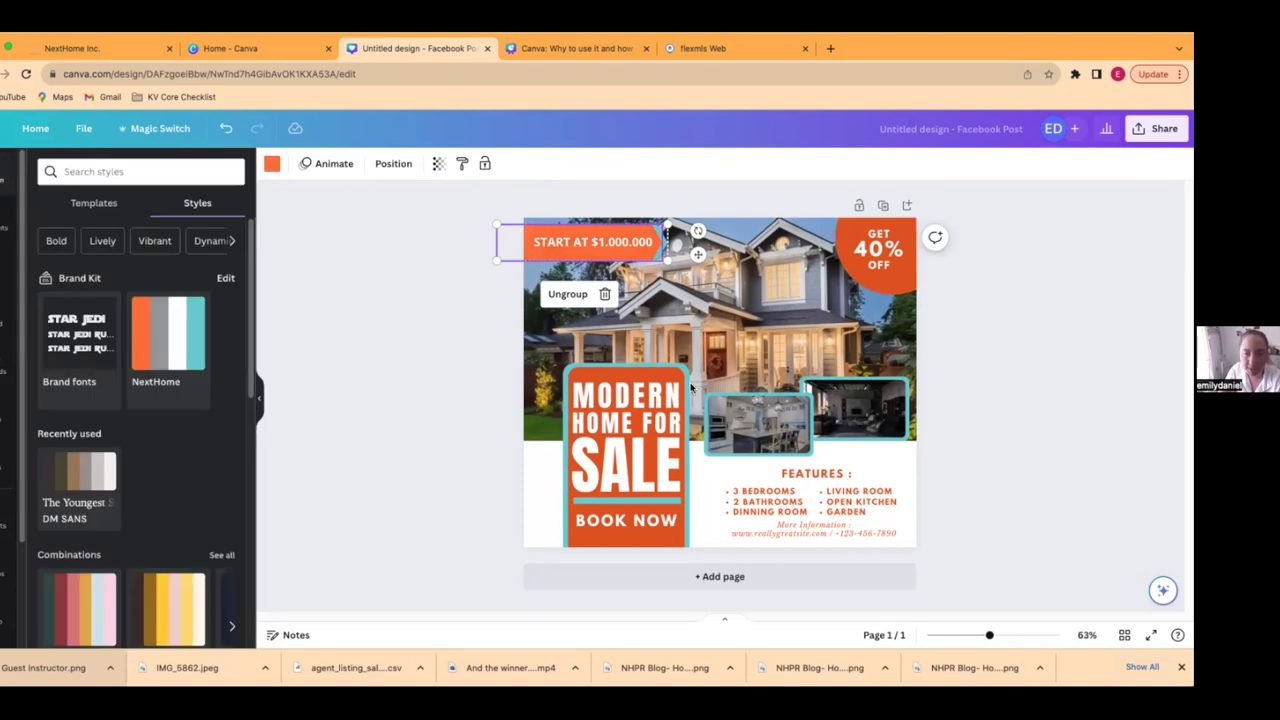
{"action": "left_click", "coordinate": [608, 372]}
{"action": "left_click", "coordinate": [608, 372]}
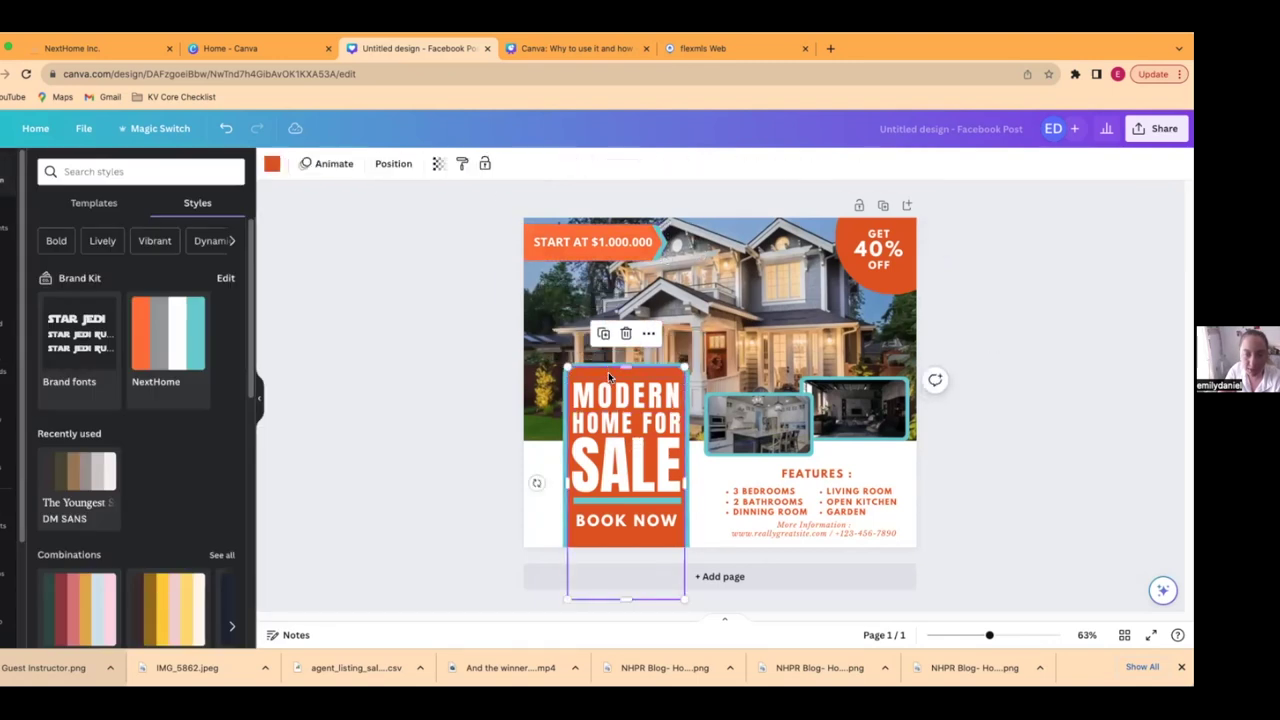
{"action": "left_click", "coordinate": [272, 163]}
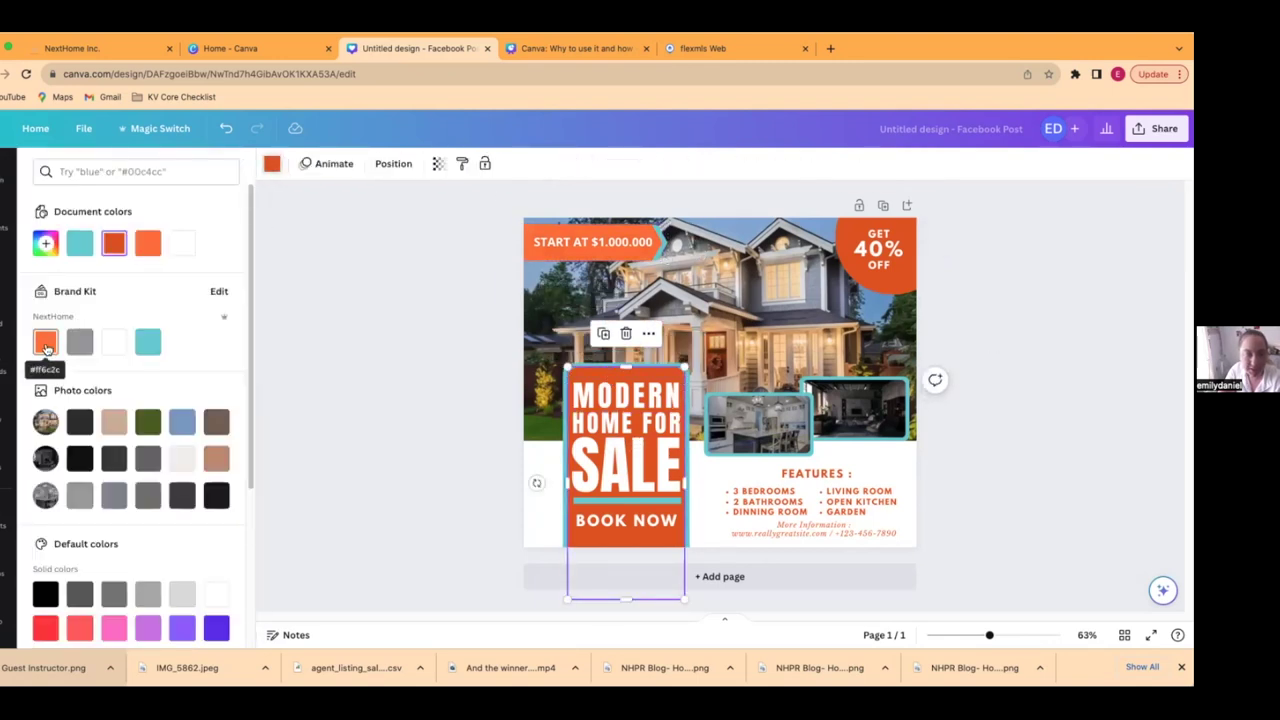
{"action": "left_click", "coordinate": [46, 345]}
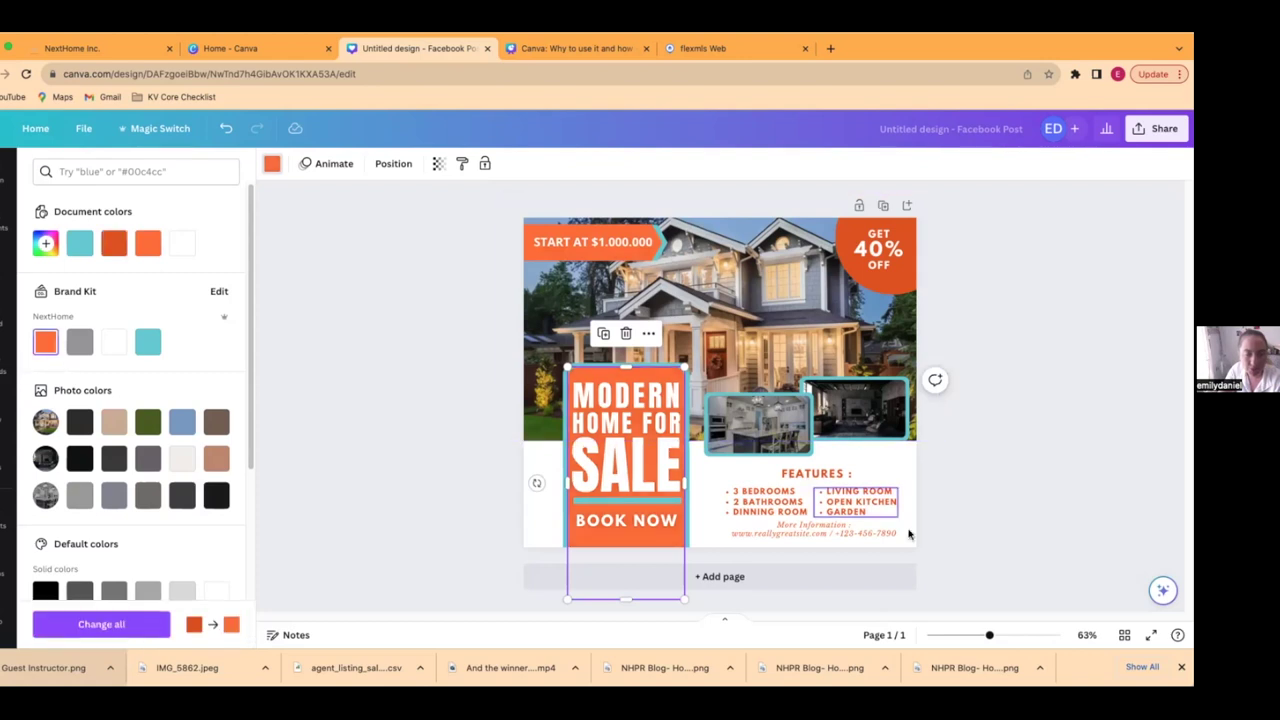
{"action": "key", "text": "Escape"}
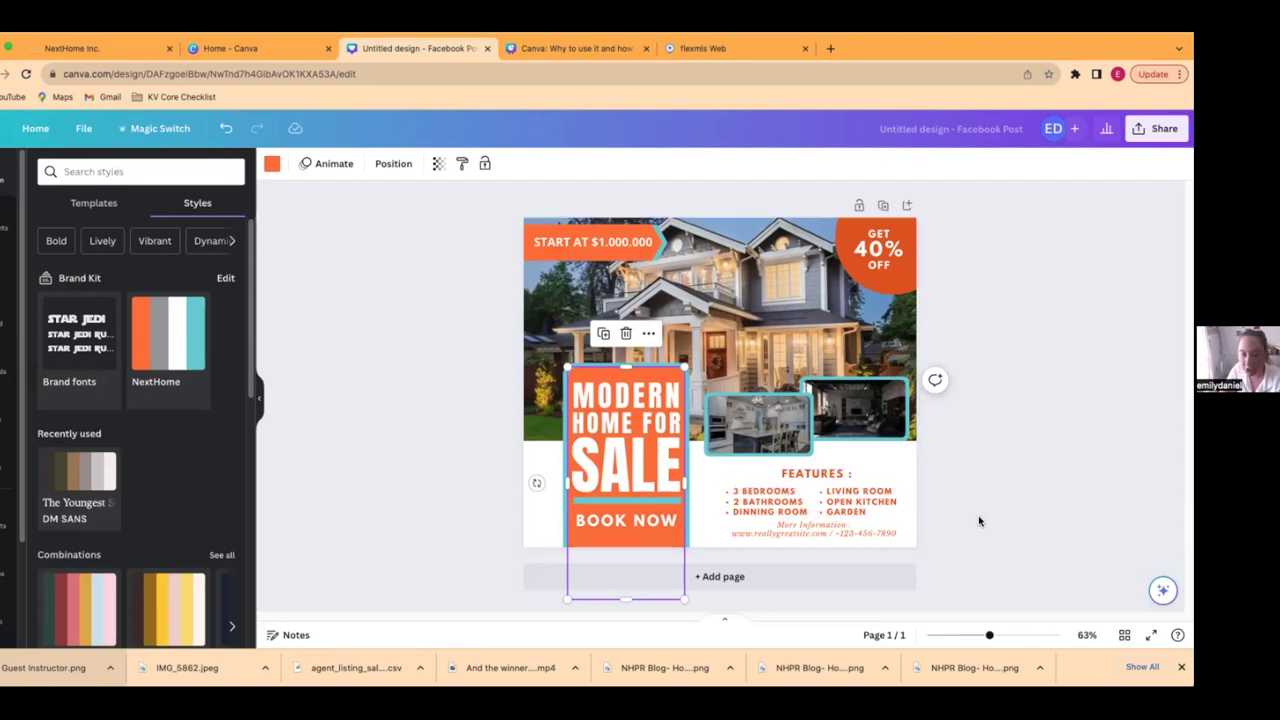
- Delete the GET 40% OFF badge shape and its text from the top-right corner
{"action": "left_click", "coordinate": [855, 232]}
{"action": "key", "text": "Delete"}
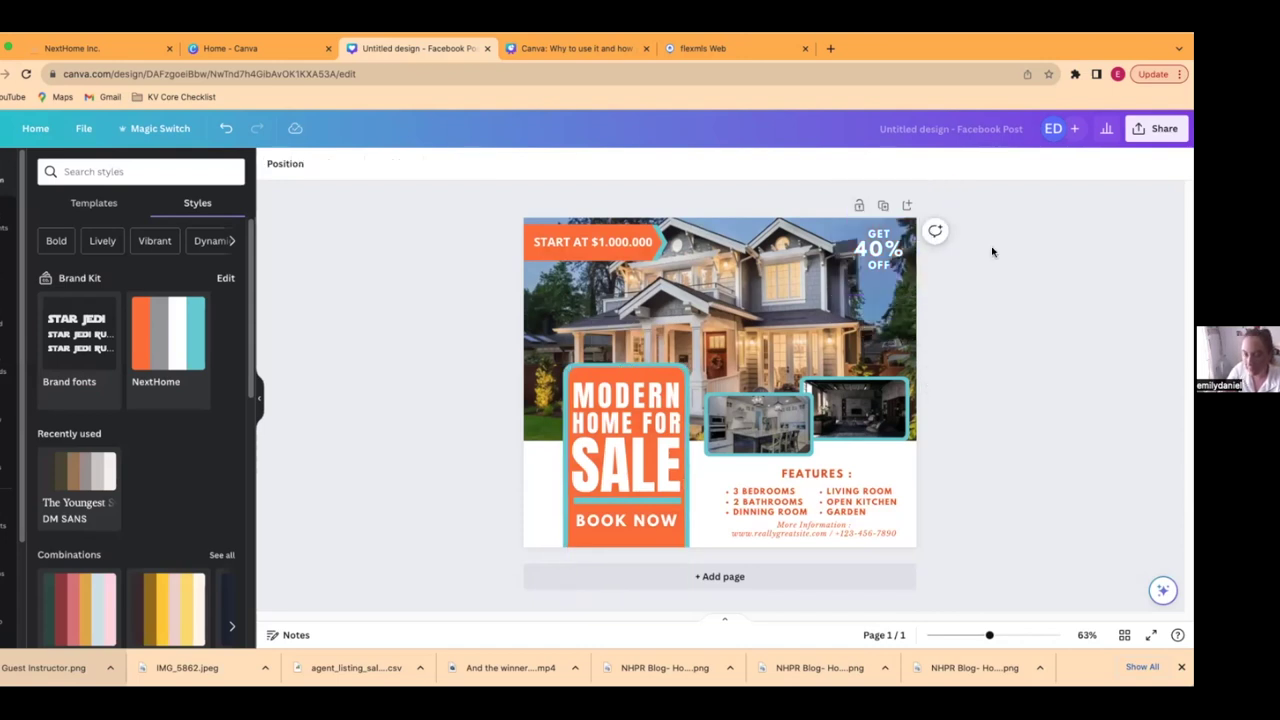
{"action": "left_click", "coordinate": [886, 238]}
{"action": "key", "text": "Delete"}
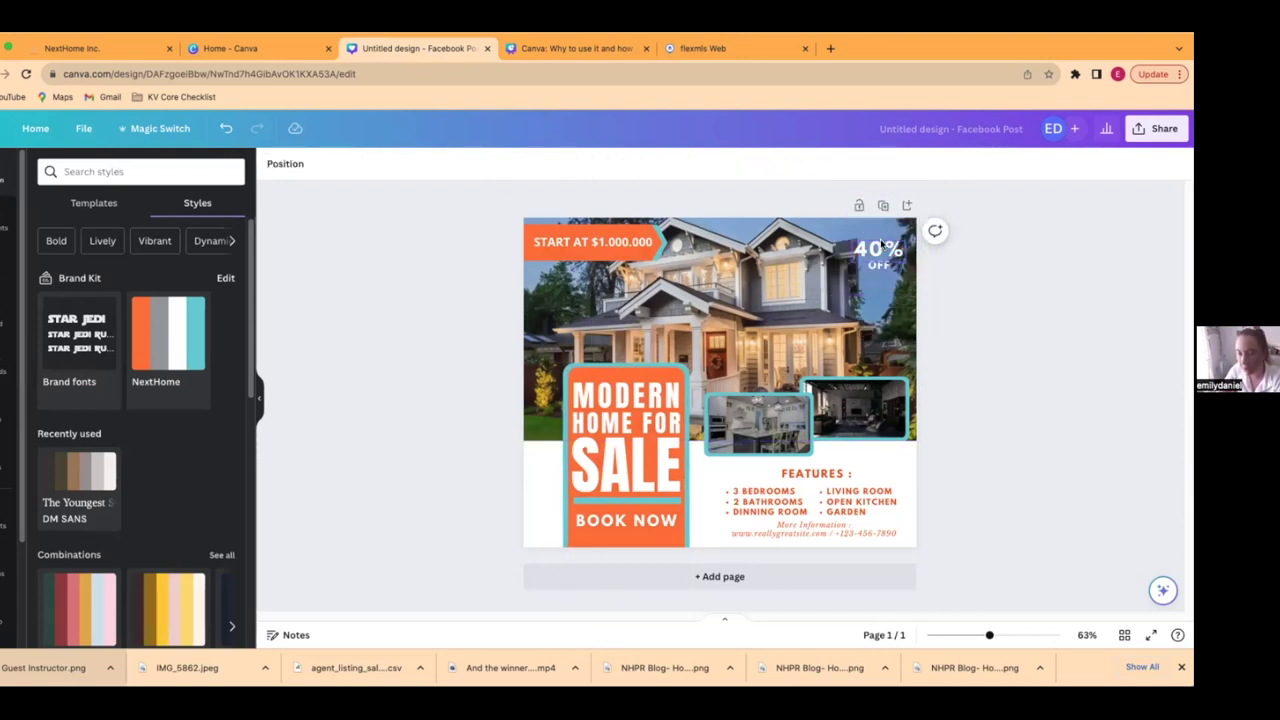
{"action": "left_click", "coordinate": [874, 268]}
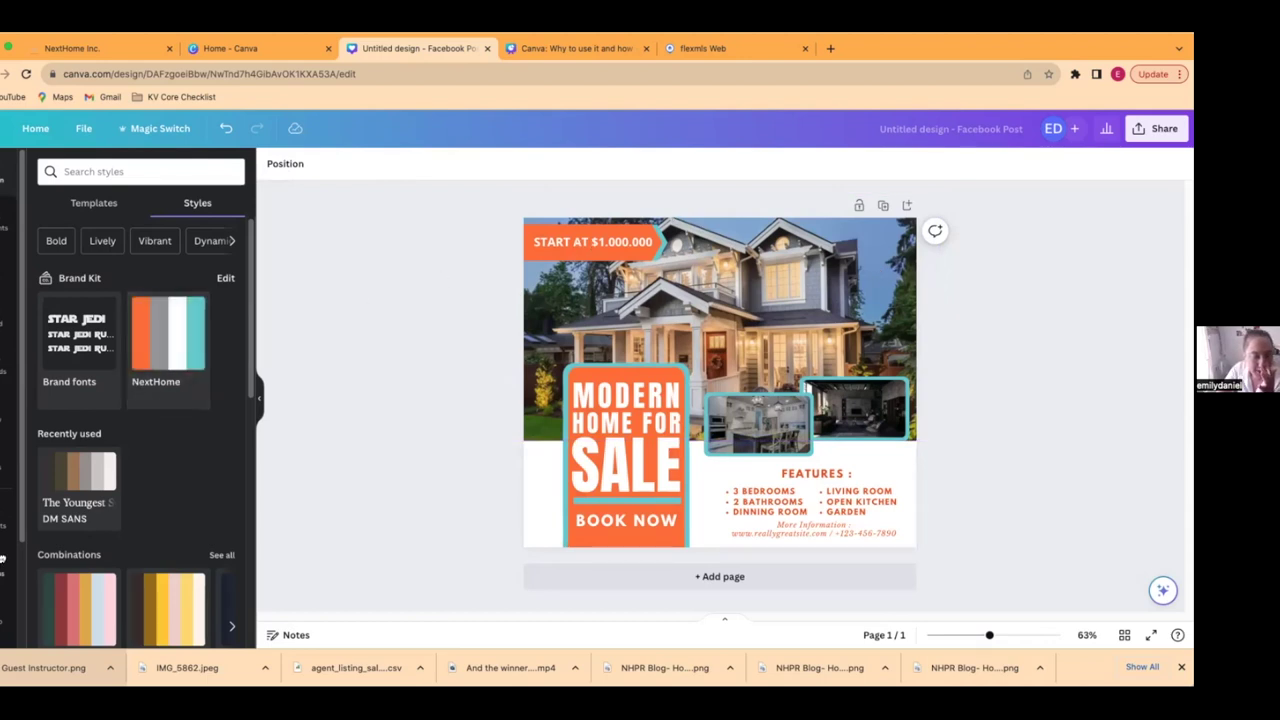
- Add the orange NextHome logo from Brand Logos and shrink it to a small top-right icon
{"action": "scroll", "coordinate": [4, 560], "scroll_direction": "down", "scroll_amount": 2}
{"action": "scroll", "coordinate": [2, 561], "scroll_direction": "down", "scroll_amount": 2}
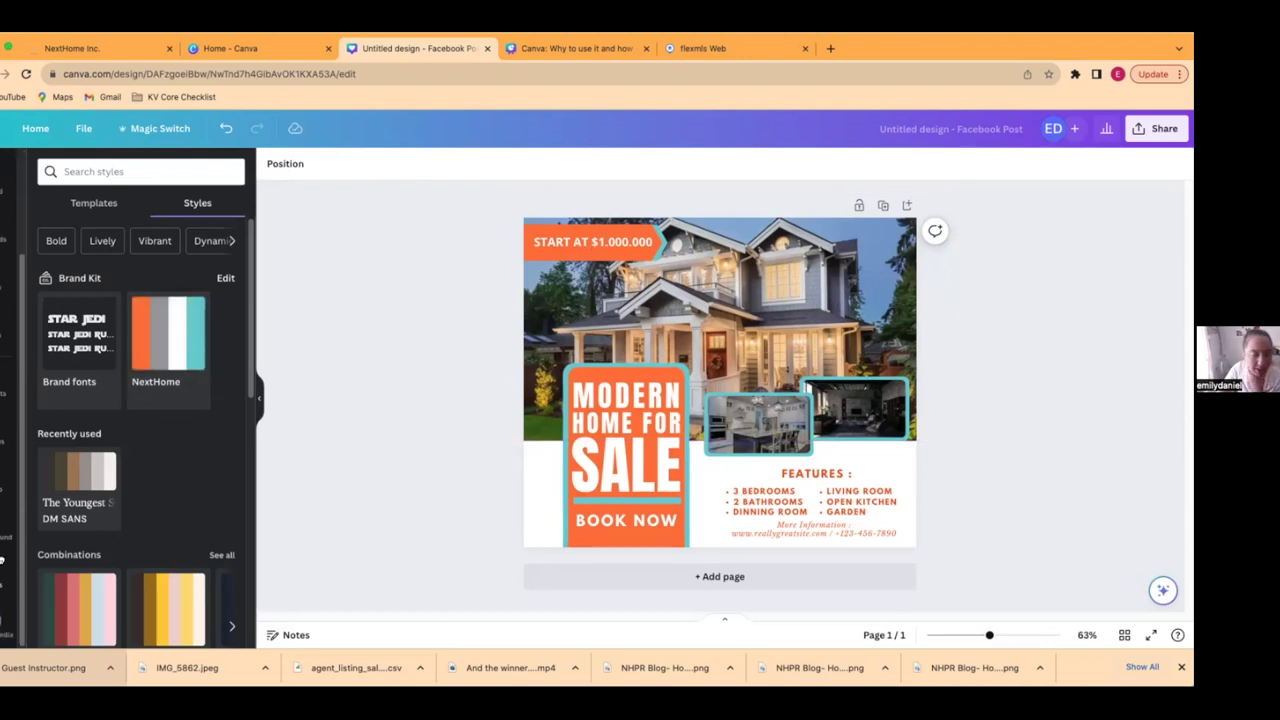
{"action": "left_click", "coordinate": [2, 579]}
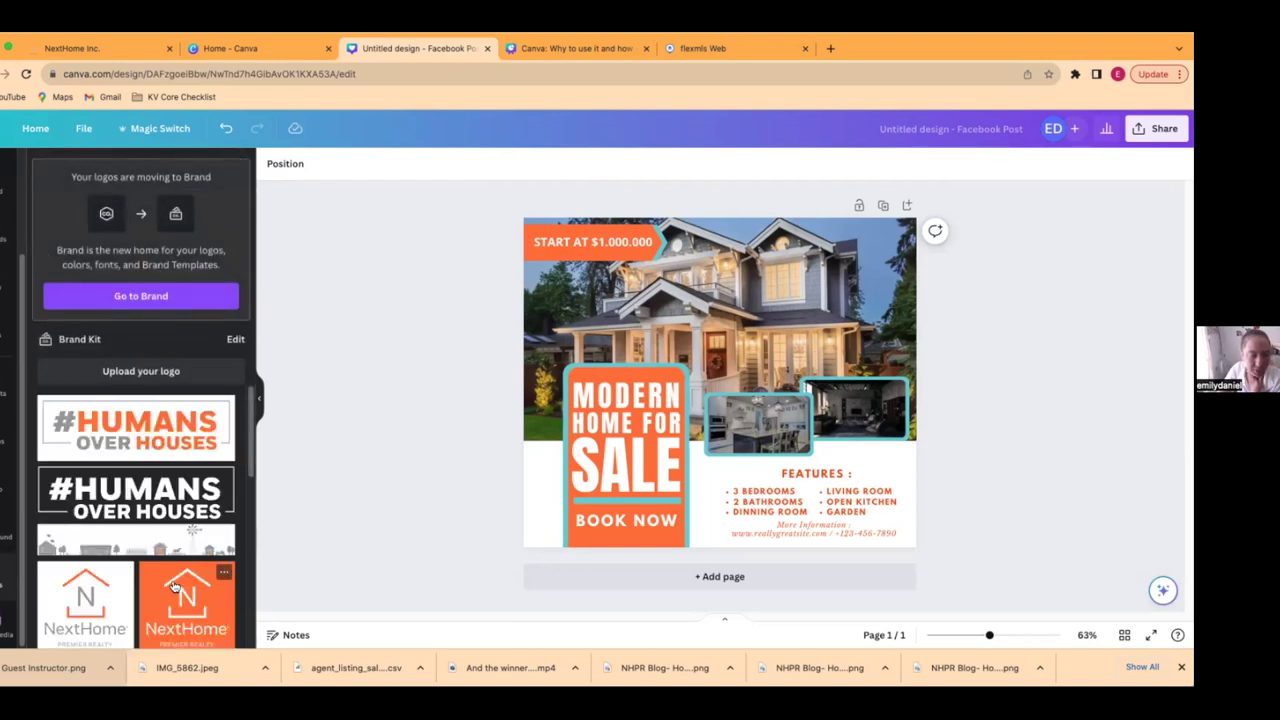
{"action": "left_click", "coordinate": [225, 590]}
{"action": "left_click_drag", "start_coordinate": [610, 488], "coordinate": [899, 233]}
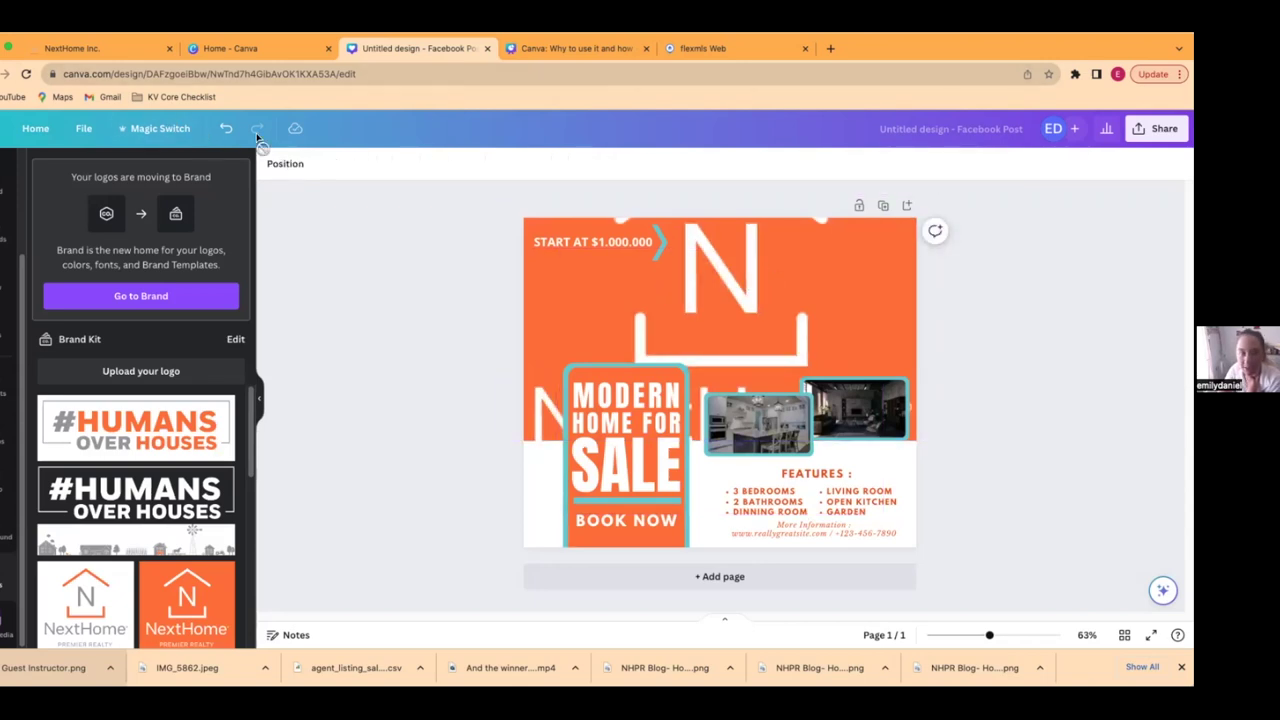
{"action": "left_click", "coordinate": [226, 128]}
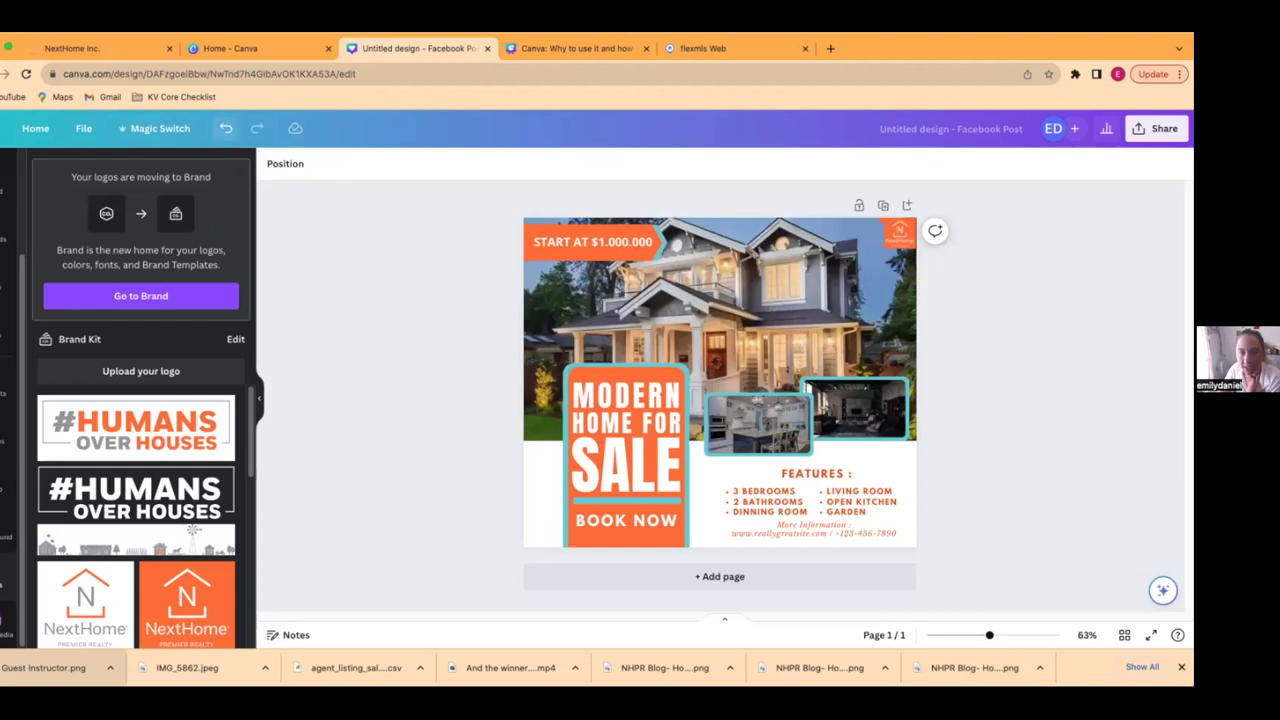
- Nudge the small logo into the top-right corner, undoing the accidental photo-frame fill
{"action": "left_click", "coordinate": [900, 233]}
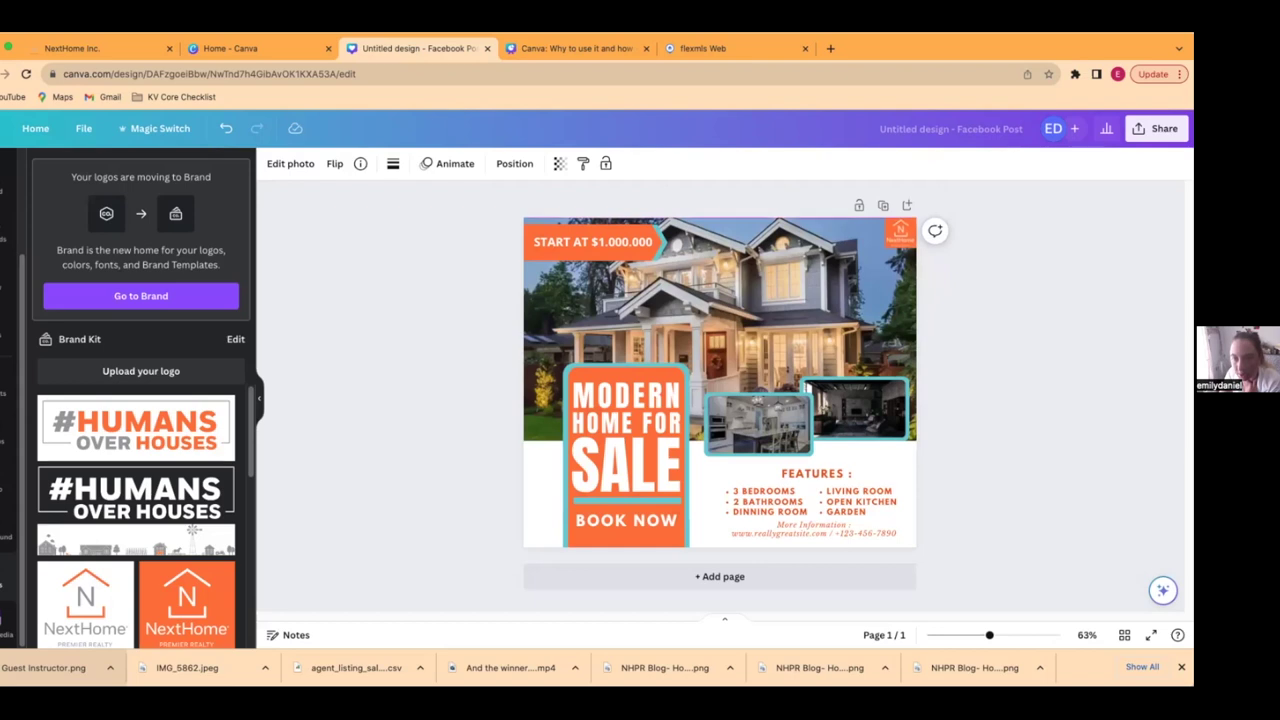
{"action": "left_click", "coordinate": [898, 232]}
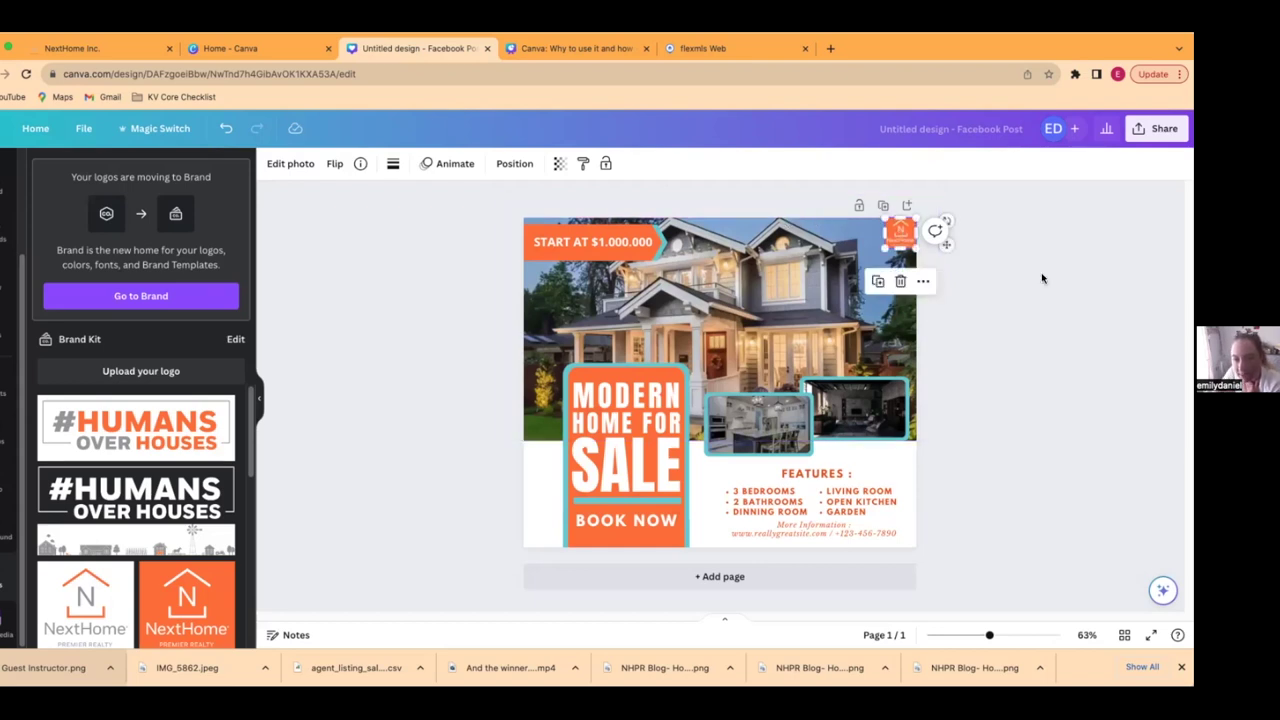
{"action": "left_click_drag", "start_coordinate": [902, 232], "coordinate": [903, 230]}
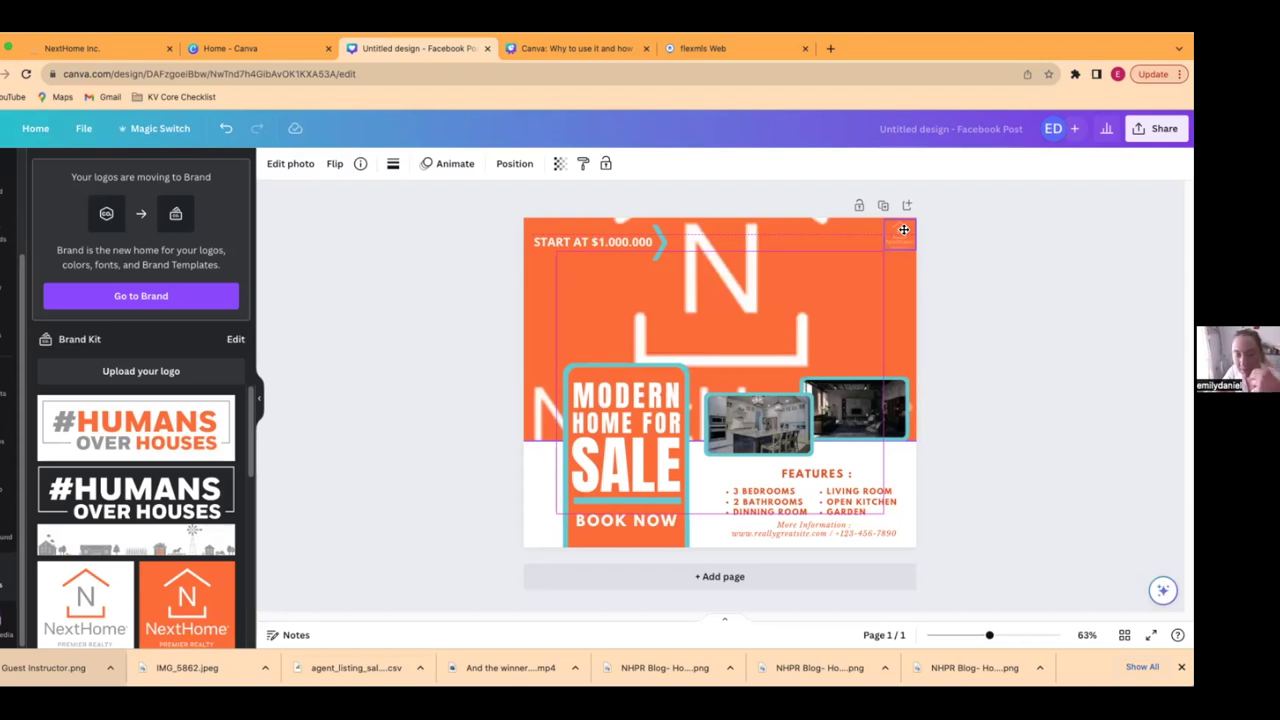
{"action": "left_click_drag", "start_coordinate": [903, 230], "coordinate": [905, 229]}
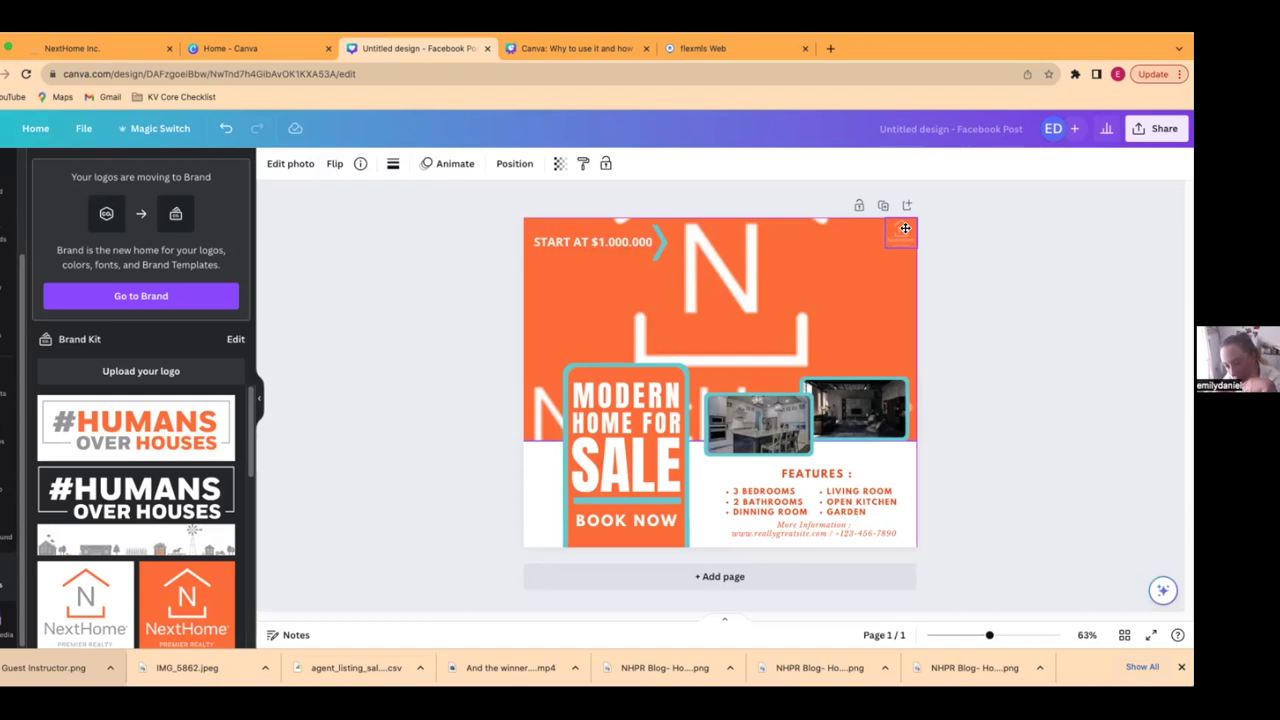
{"action": "key", "text": "Delete"}
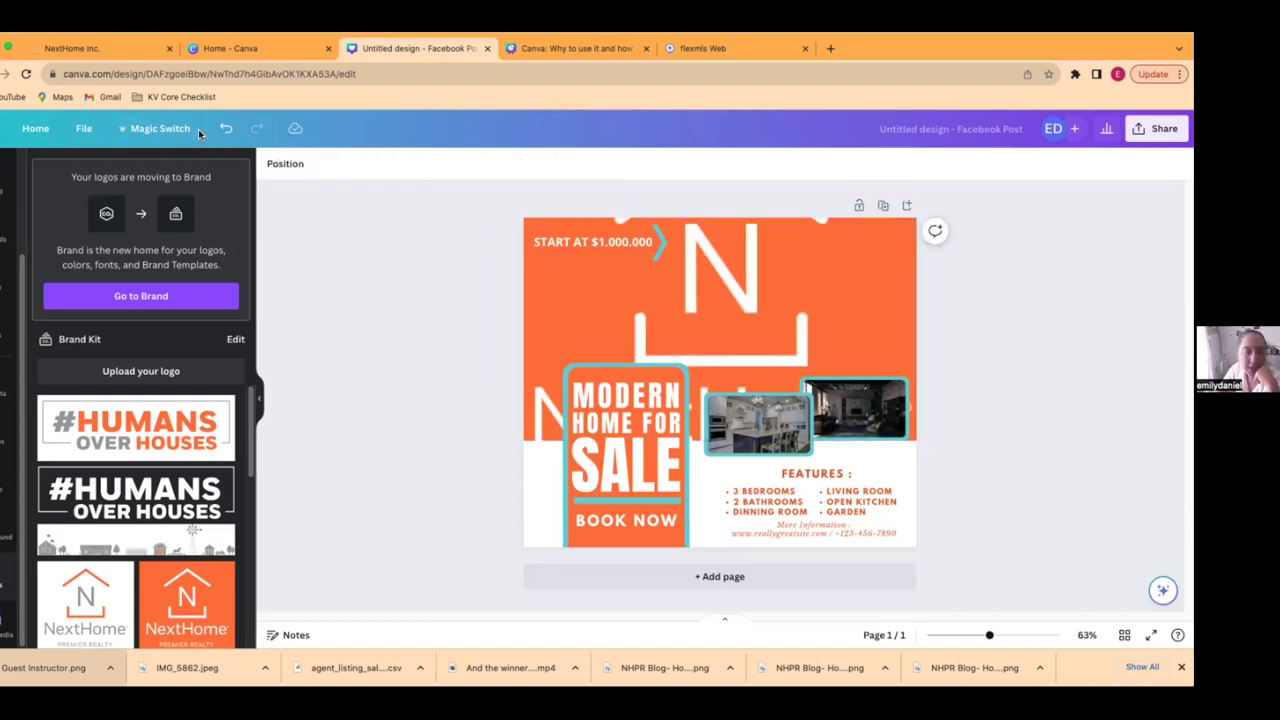
{"action": "left_click", "coordinate": [226, 128]}
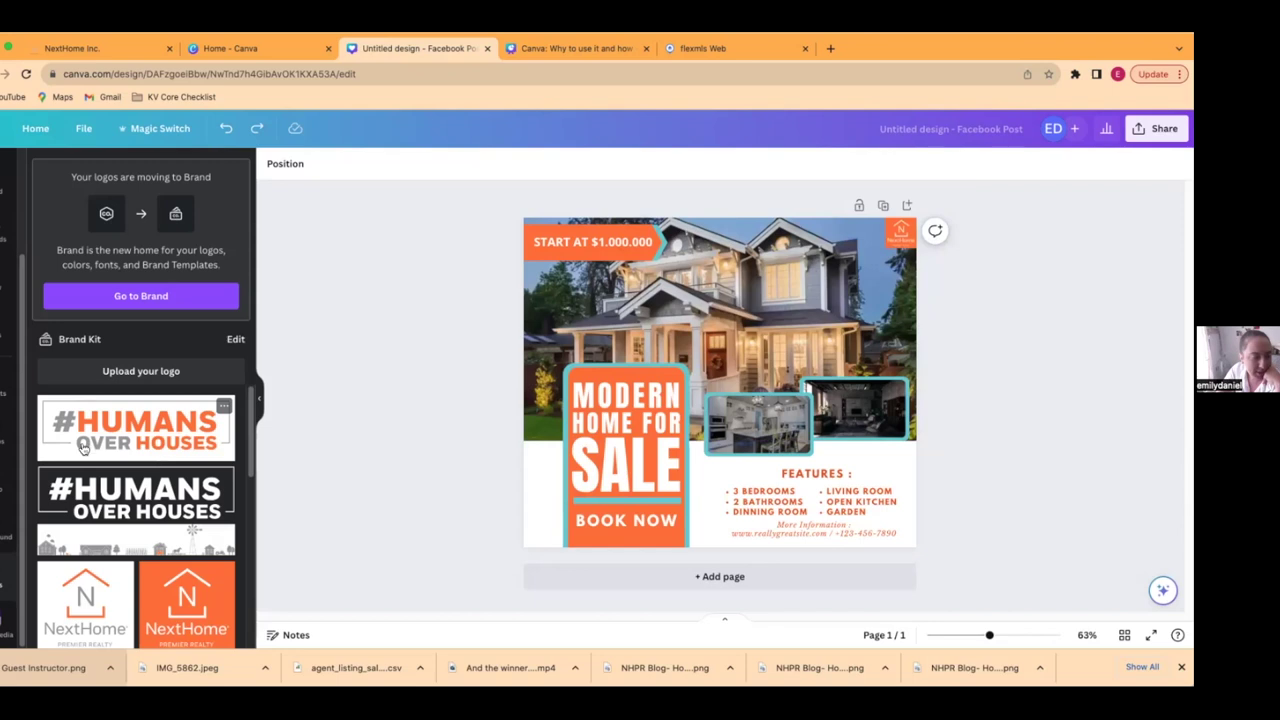
{"action": "left_click", "coordinate": [8, 232]}
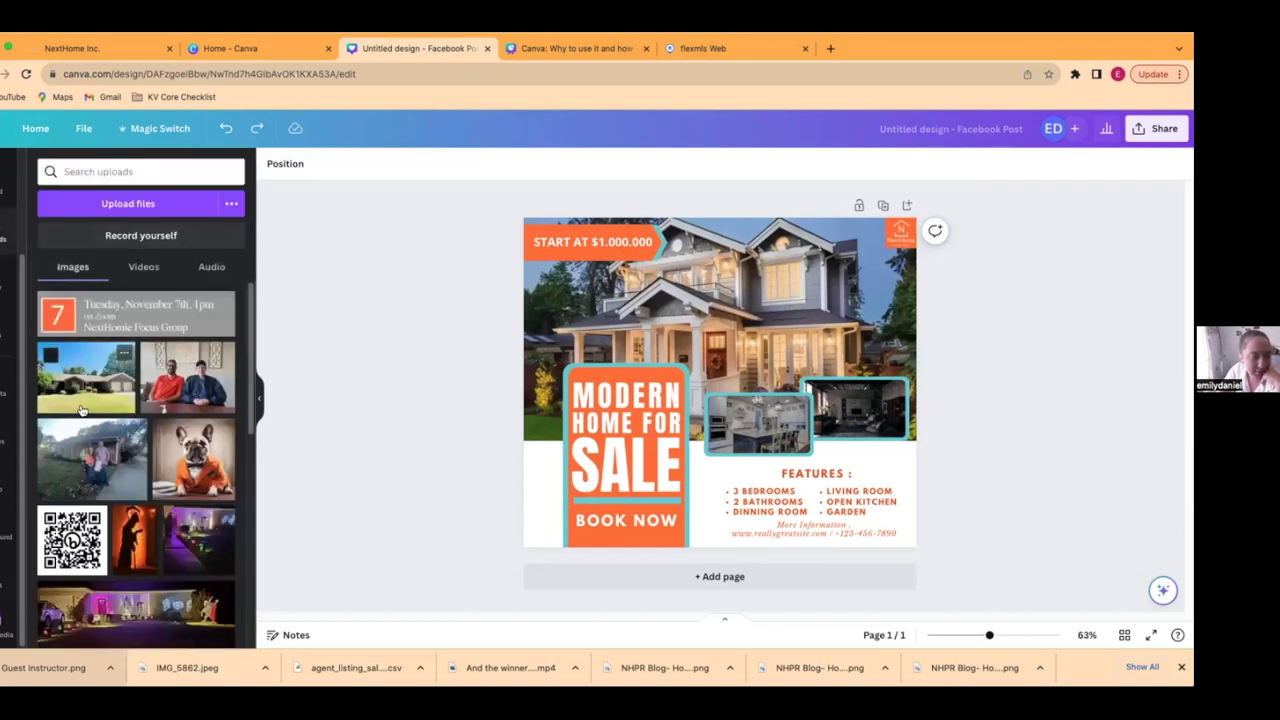
- Swap in the uploaded brick house photo and crop it to fill the top of the post
{"action": "left_click_drag", "start_coordinate": [80, 392], "coordinate": [683, 305]}
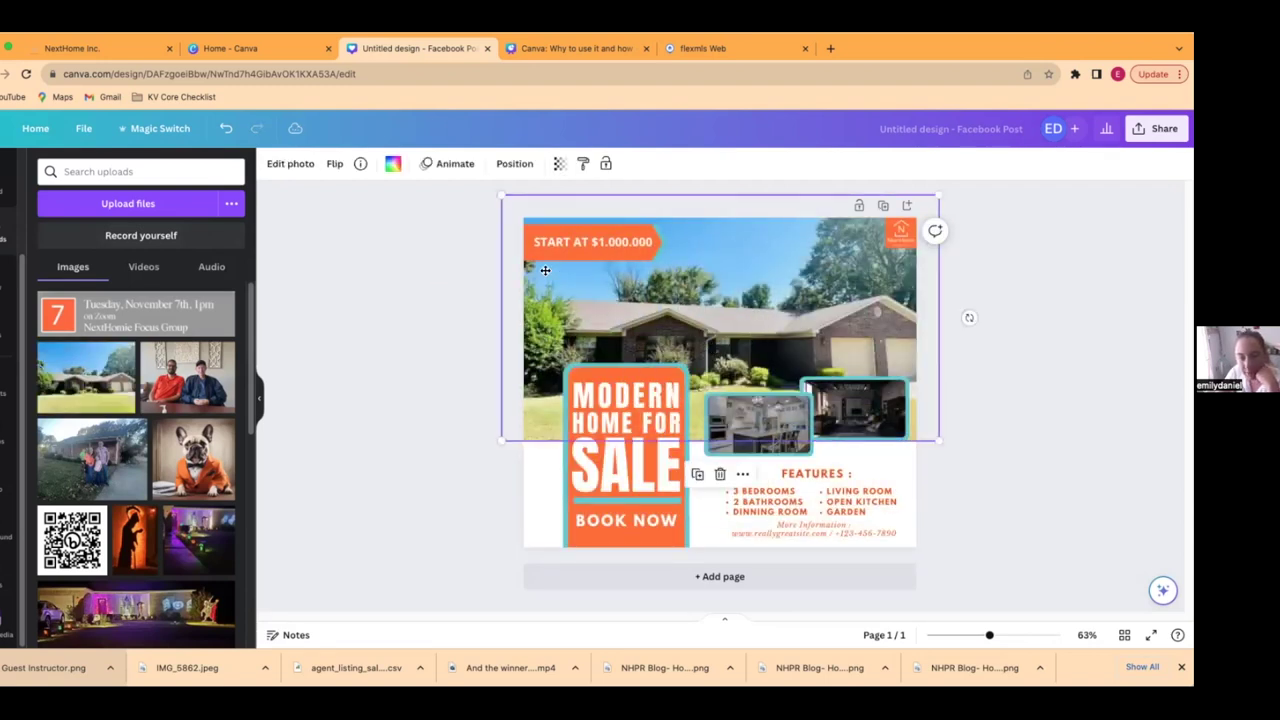
{"action": "double_click", "coordinate": [750, 343]}
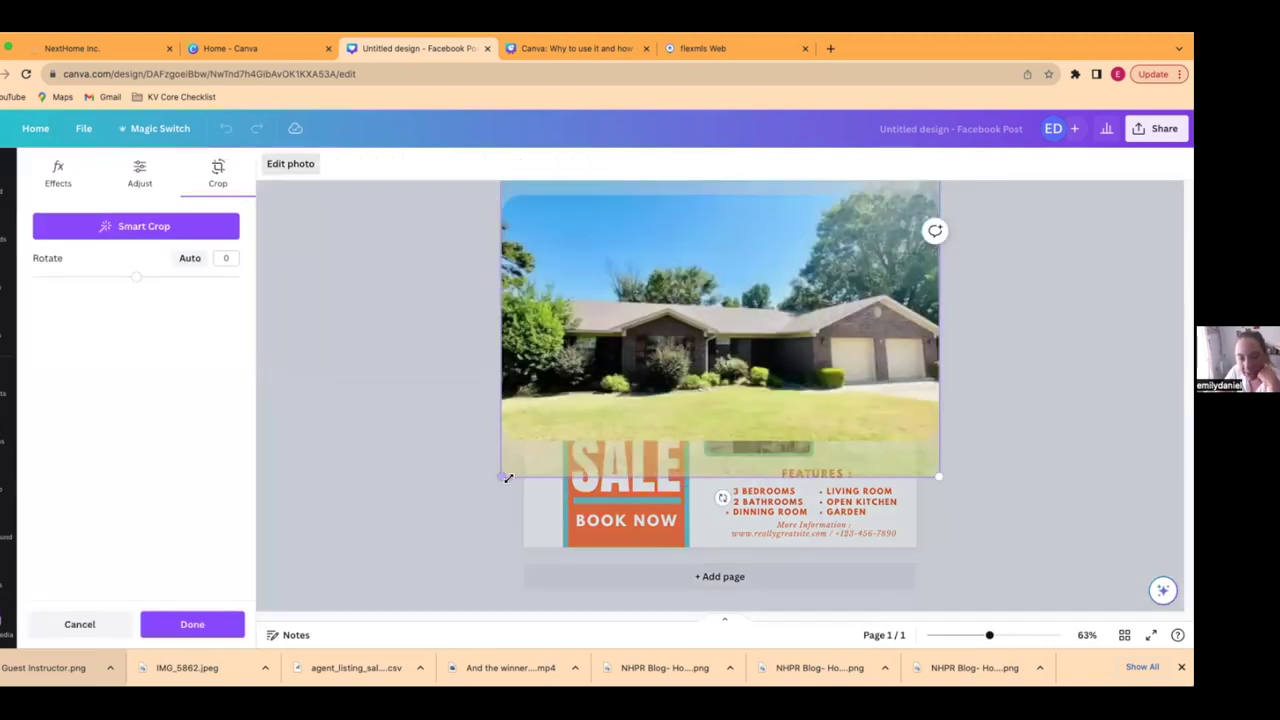
{"action": "left_click_drag", "start_coordinate": [472, 479], "coordinate": [466, 486]}
{"action": "left_click_drag", "start_coordinate": [683, 294], "coordinate": [676, 261]}
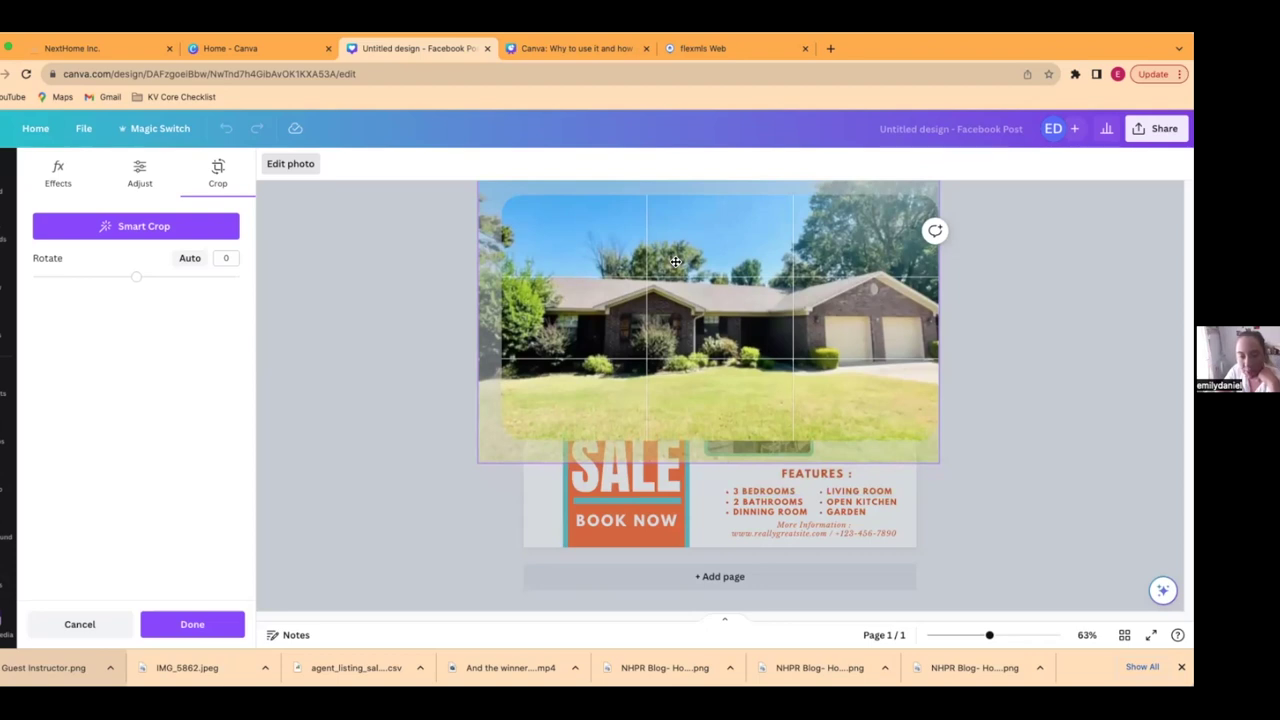
{"action": "left_click_drag", "start_coordinate": [678, 261], "coordinate": [686, 258]}
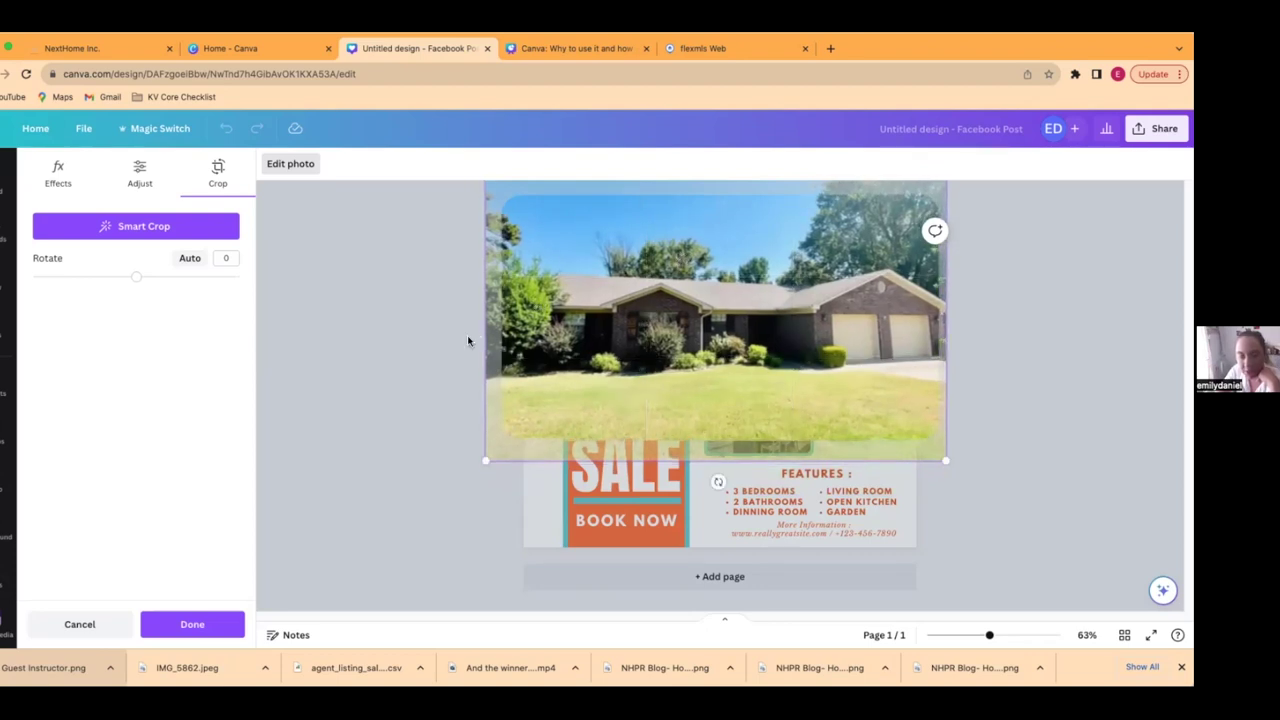
{"action": "key", "text": "Escape"}
{"action": "double_click", "coordinate": [669, 297]}
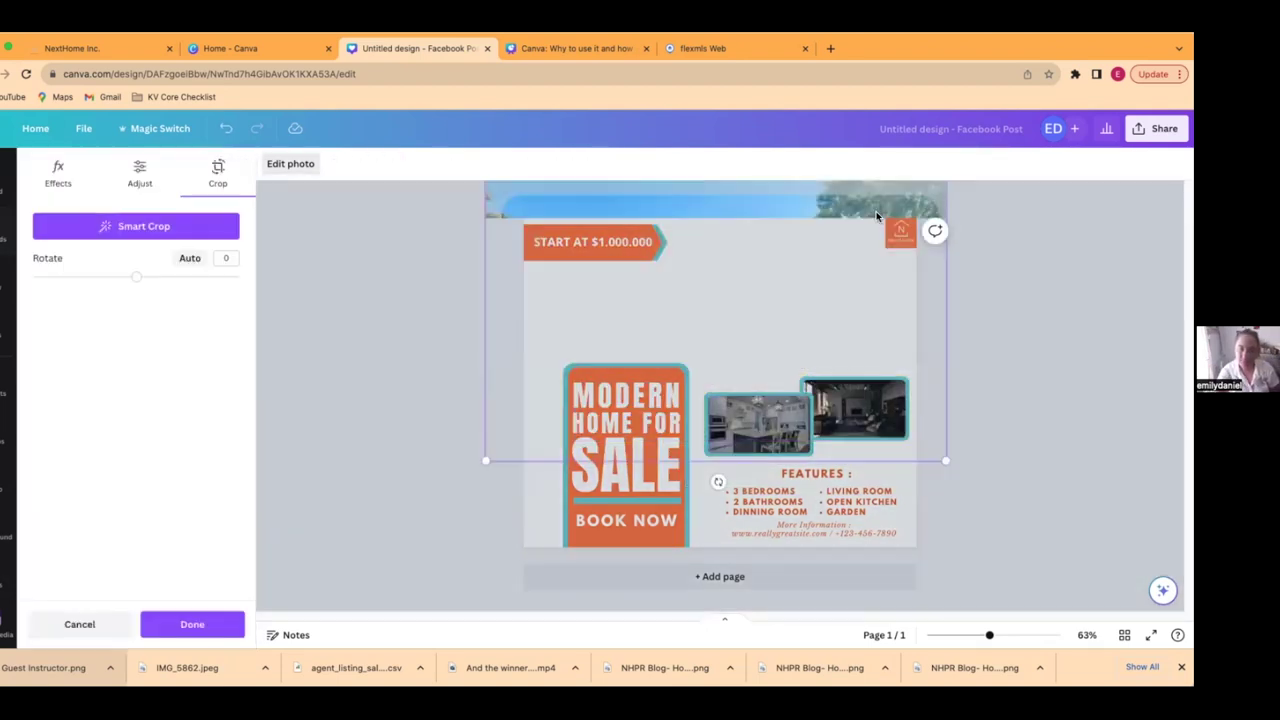
{"action": "left_click_drag", "start_coordinate": [944, 458], "coordinate": [920, 441]}
{"action": "key", "text": "Escape"}
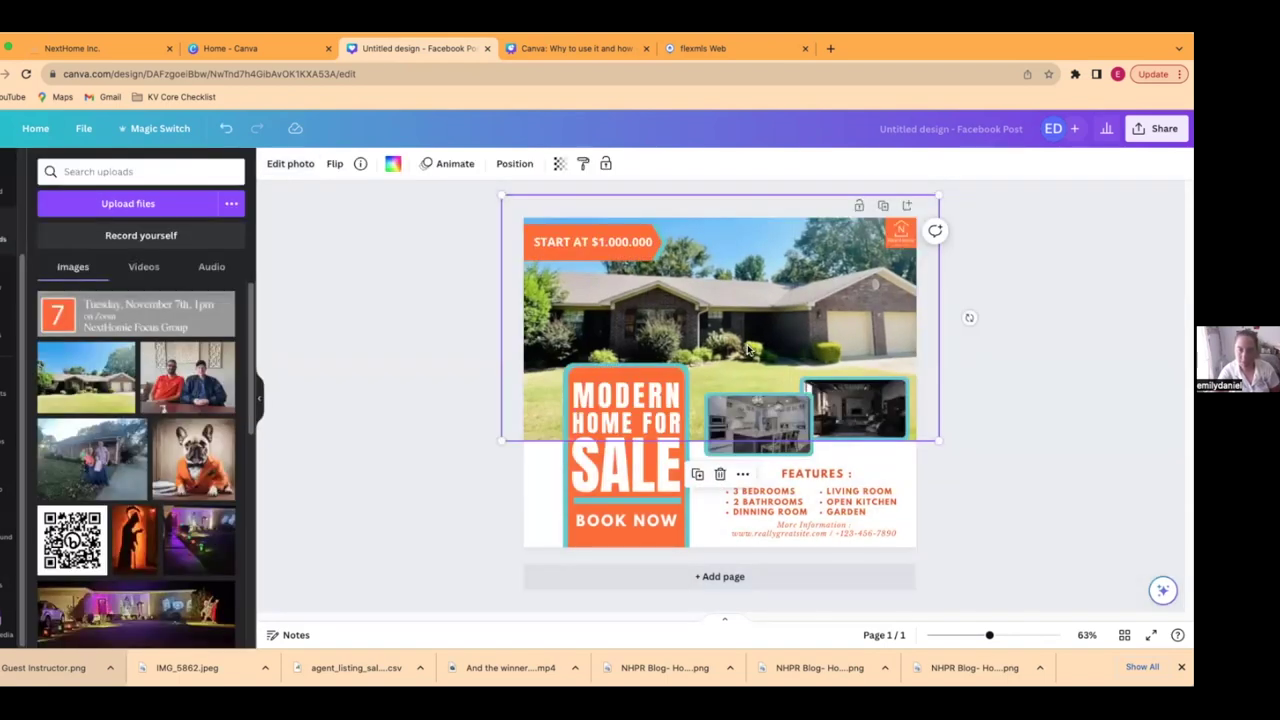
{"action": "double_click", "coordinate": [748, 348]}
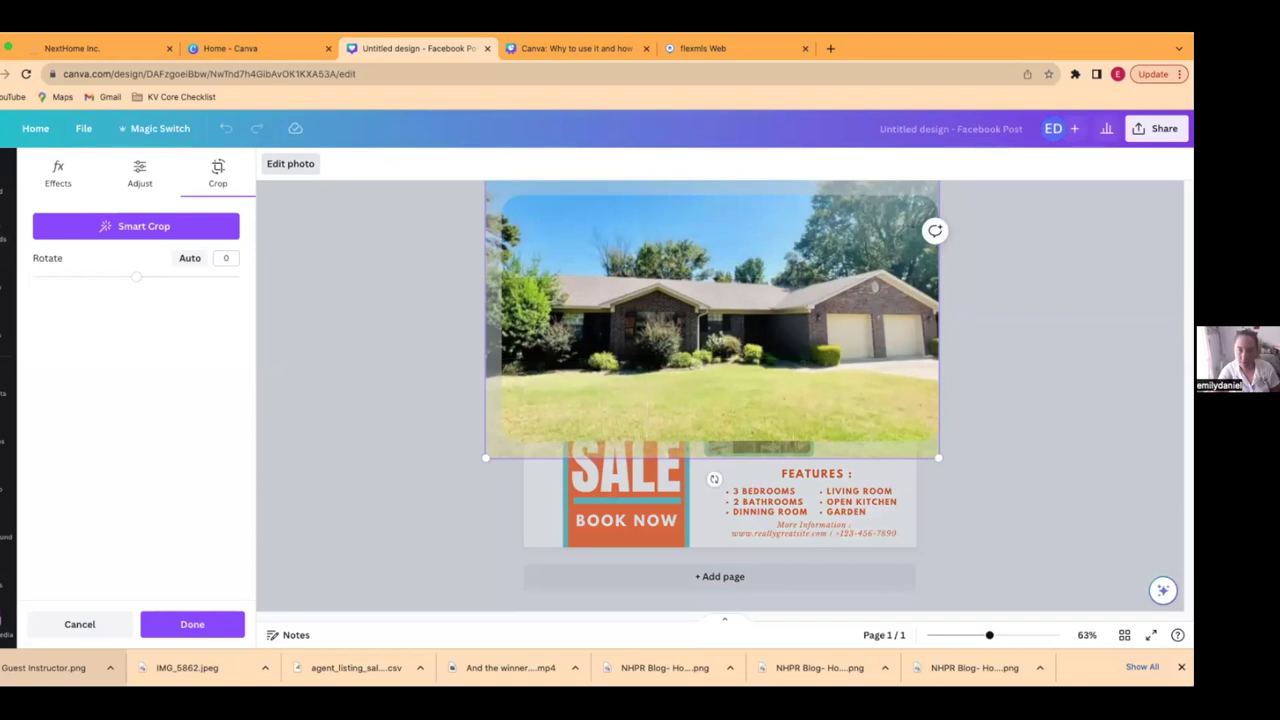
{"action": "key", "text": "Escape"}
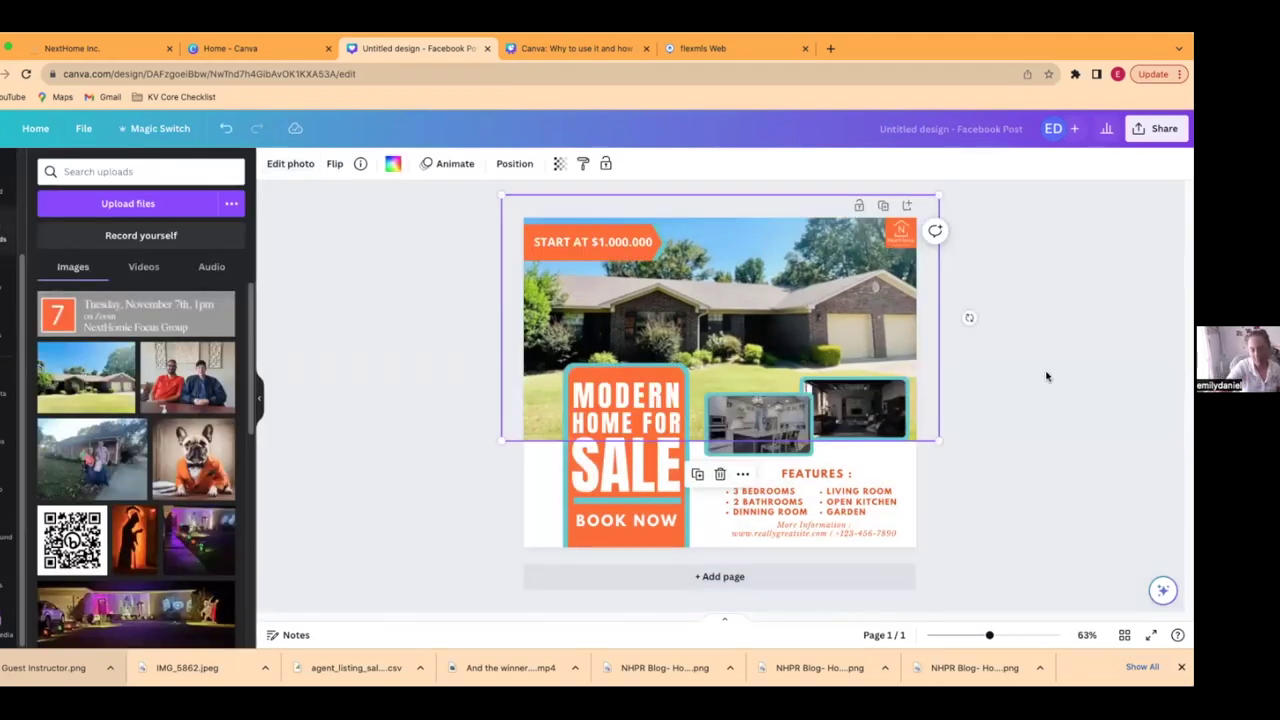
{"action": "left_click", "coordinate": [1063, 449]}
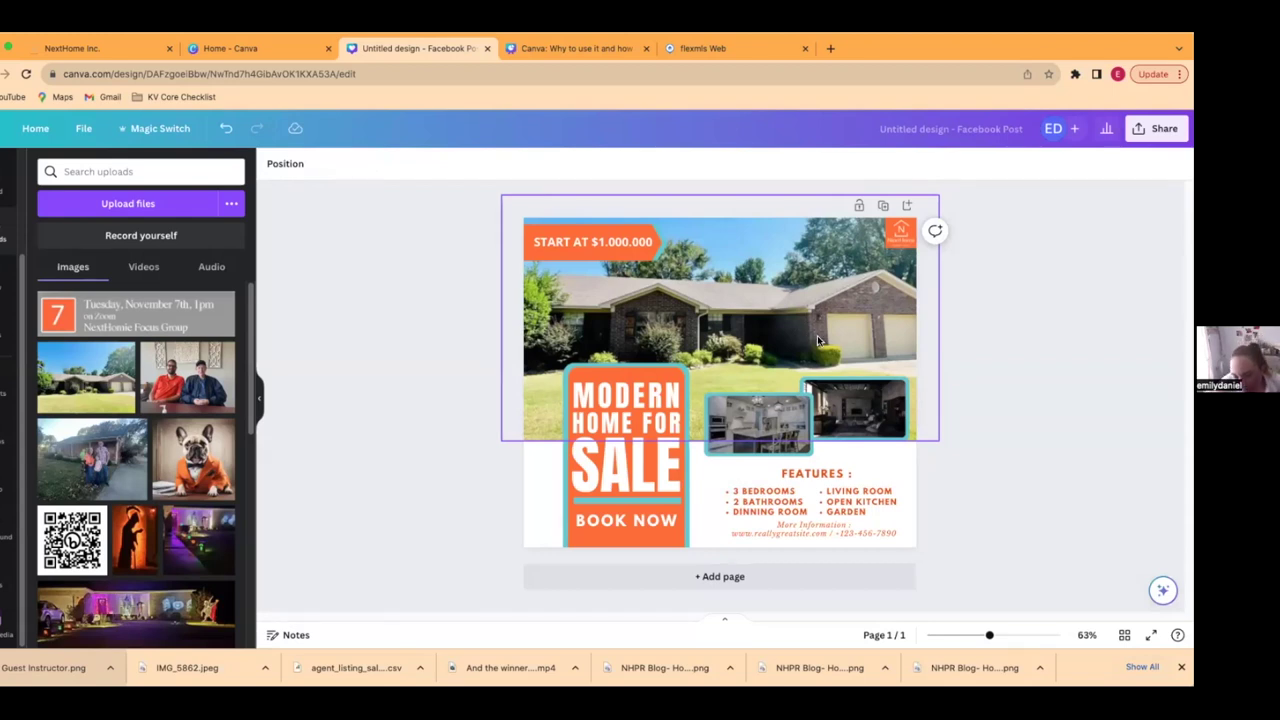
- Remove the interior photo and spare placeholder, then drop the buyers' photo into the teal frame
{"action": "left_click", "coordinate": [854, 403]}
{"action": "key", "text": "Delete"}
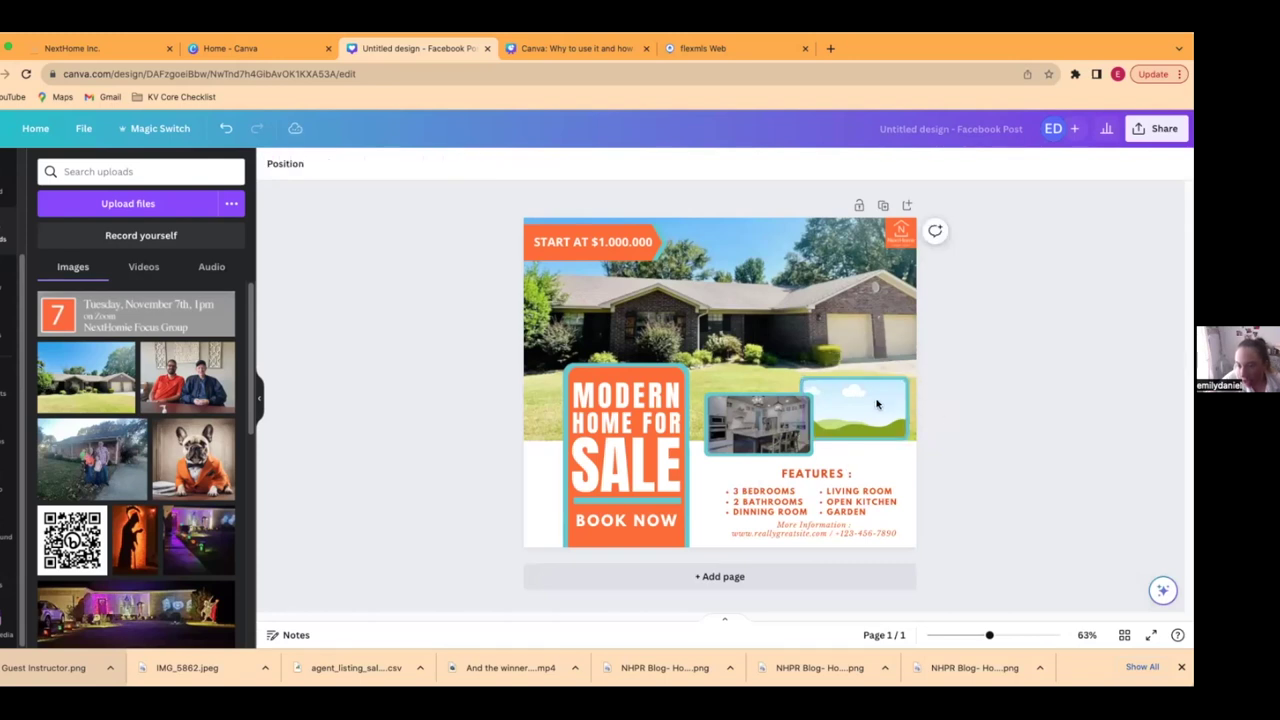
{"action": "left_click", "coordinate": [883, 379]}
{"action": "left_click", "coordinate": [883, 372]}
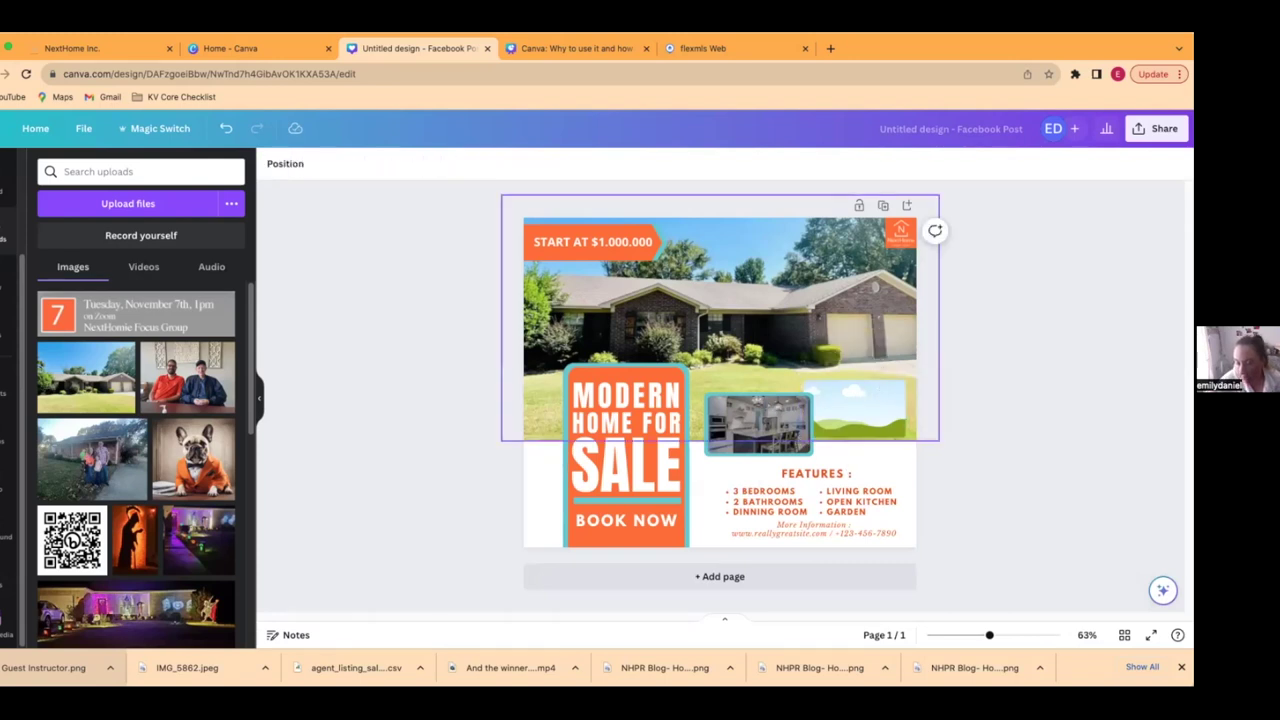
{"action": "left_click", "coordinate": [880, 390]}
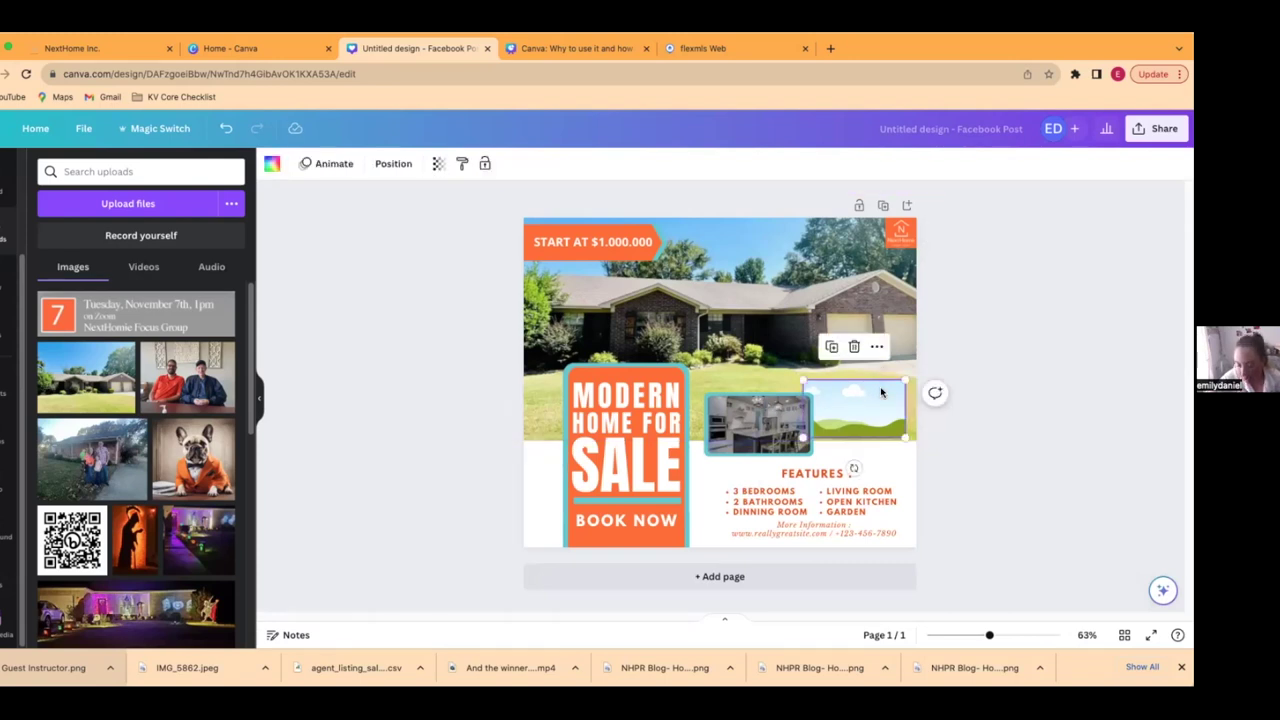
{"action": "key", "text": "Delete"}
{"action": "left_click_drag", "start_coordinate": [128, 383], "coordinate": [758, 422]}
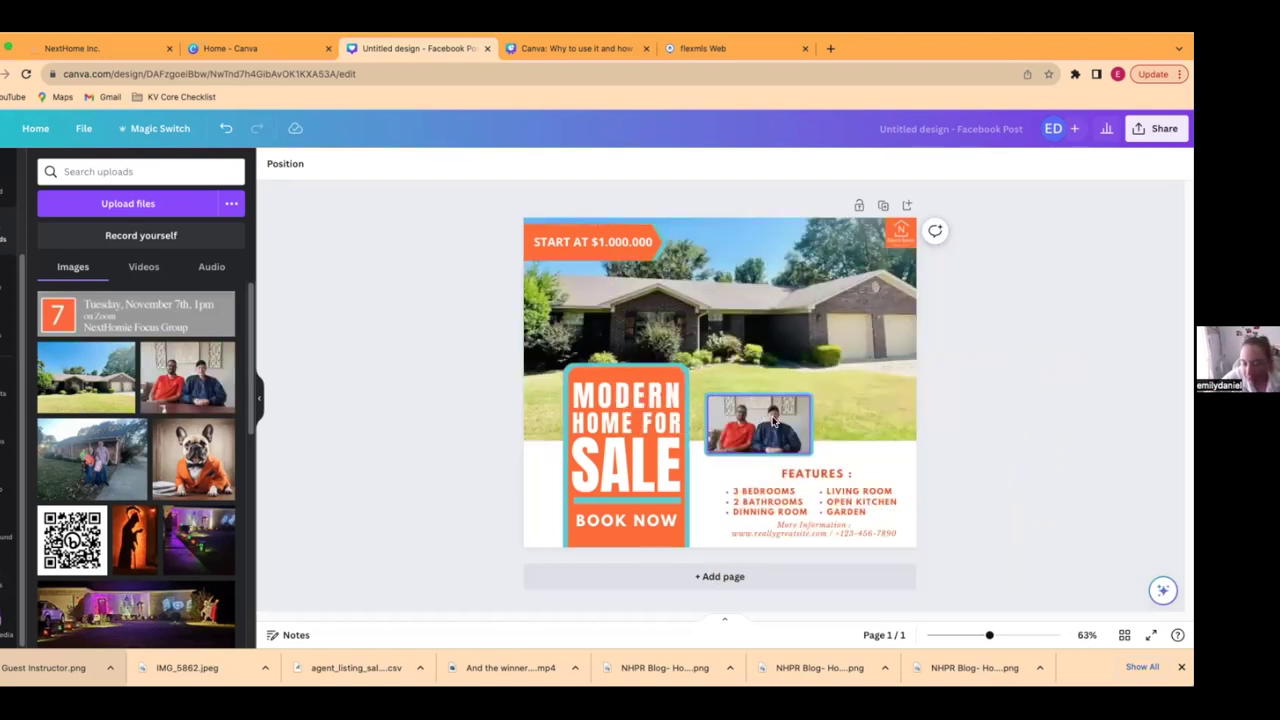
- Clear the START AT $1.000.000 price text, leaving a blank orange banner
{"action": "left_click", "coordinate": [578, 248]}
{"action": "left_click", "coordinate": [578, 246]}
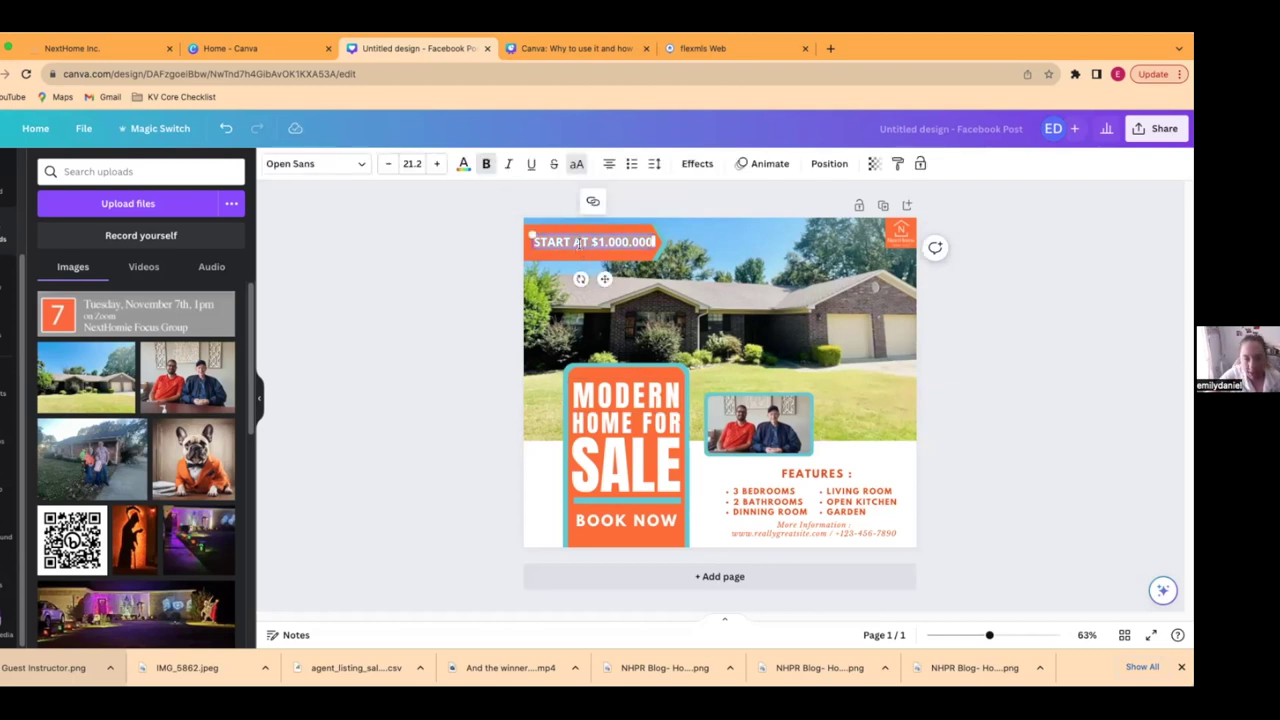
{"action": "key", "text": "BackSpace"}
{"action": "left_click", "coordinate": [389, 291]}
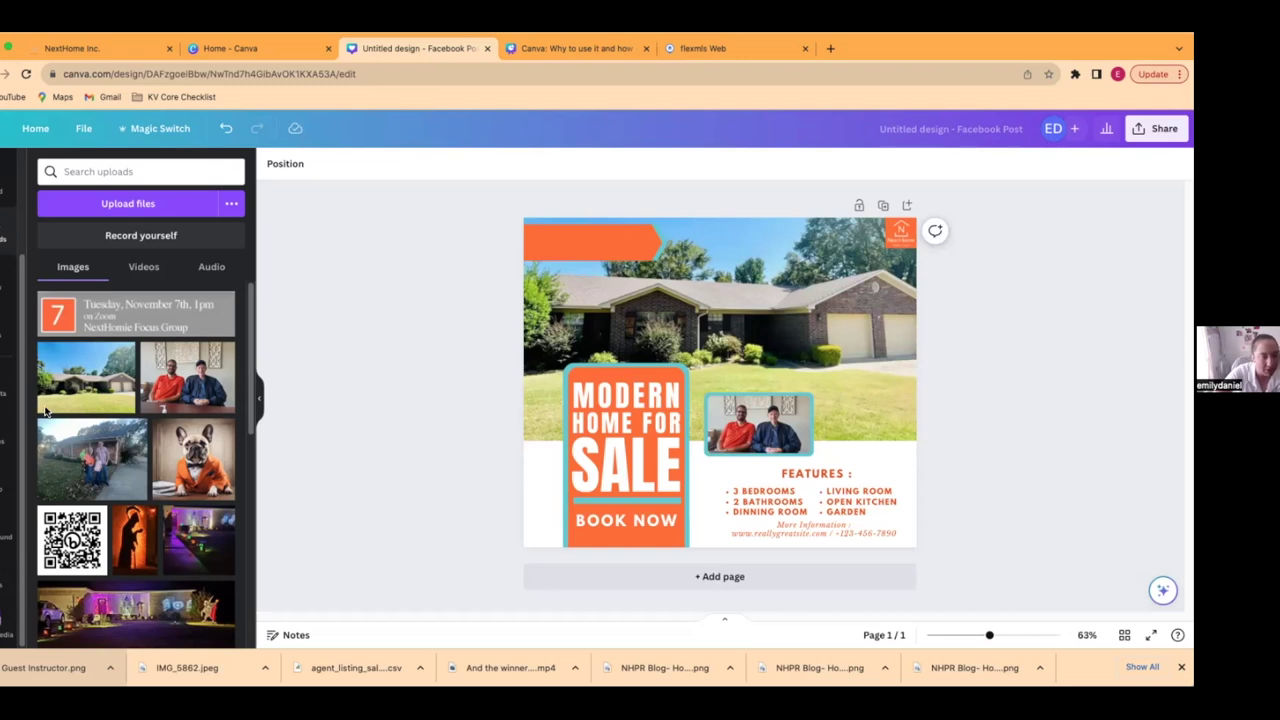
{"action": "scroll", "coordinate": [10, 400], "scroll_direction": "up", "scroll_amount": 3}
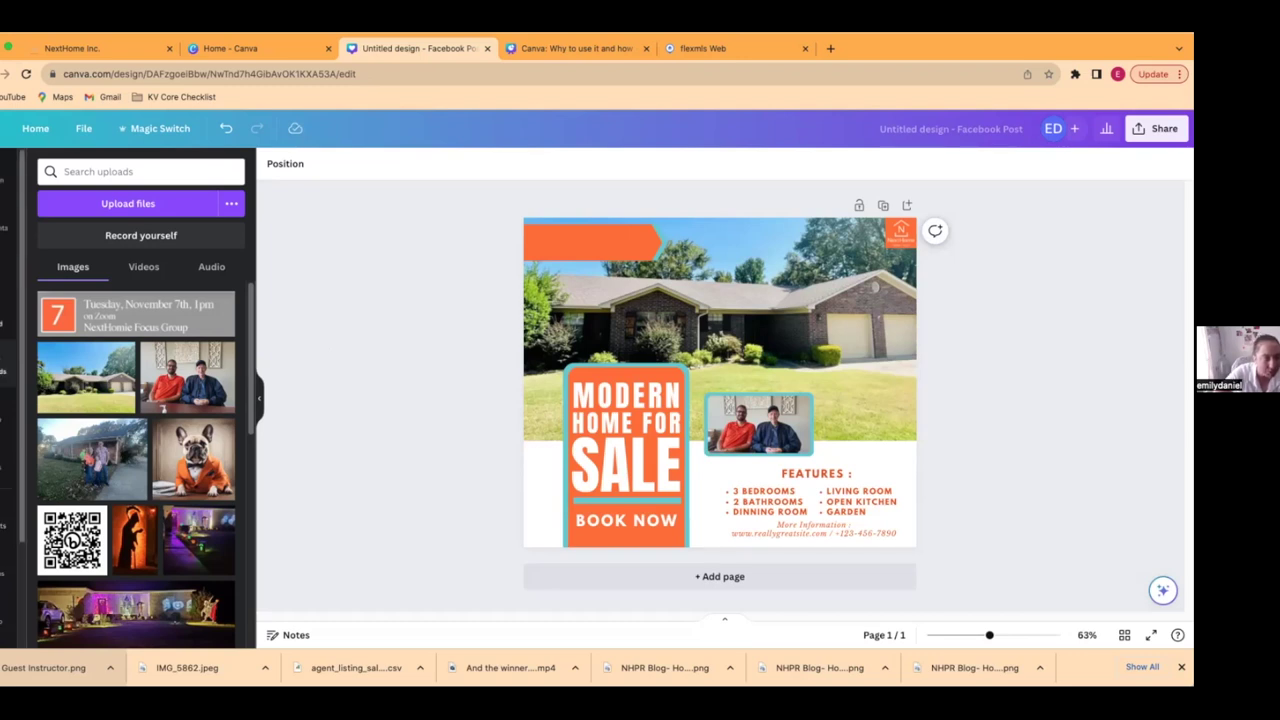
- Add the pink GLOW font combination (Big Shoulders Display, size 252) to the post
{"action": "left_click", "coordinate": [3, 278]}
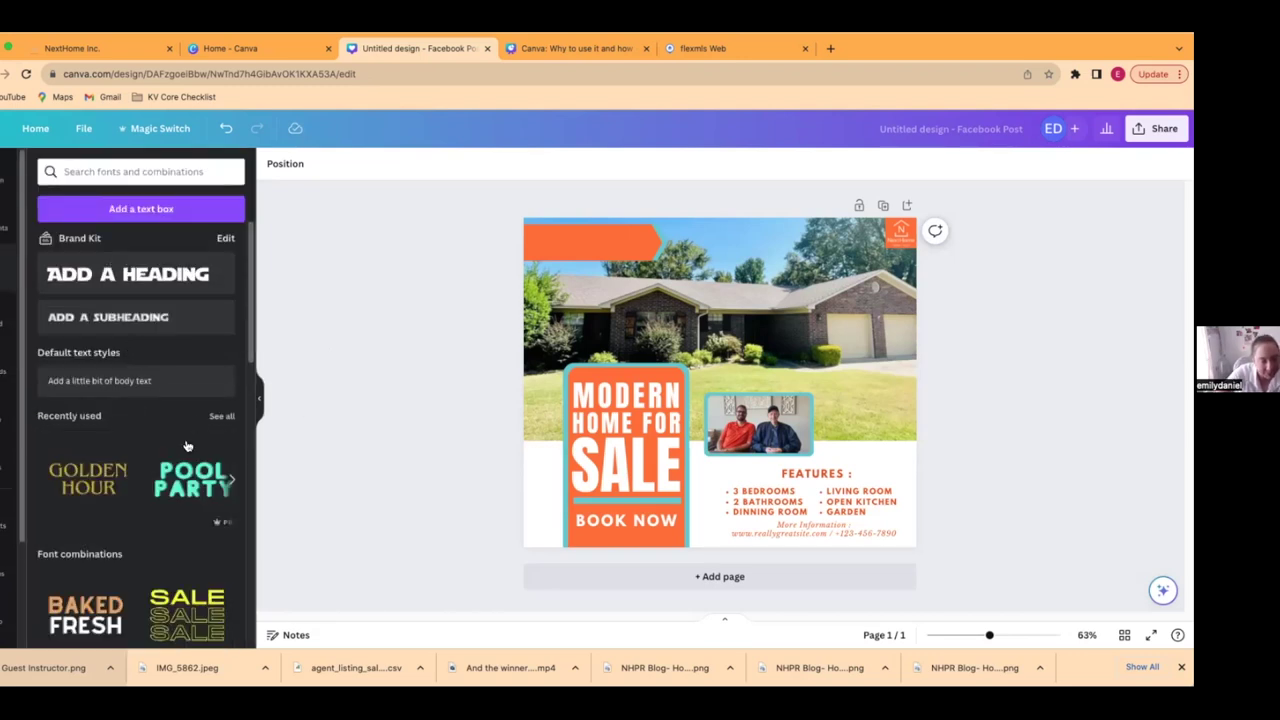
{"action": "scroll", "coordinate": [187, 447], "scroll_direction": "down", "scroll_amount": 1}
{"action": "scroll", "coordinate": [187, 447], "scroll_direction": "down", "scroll_amount": 5}
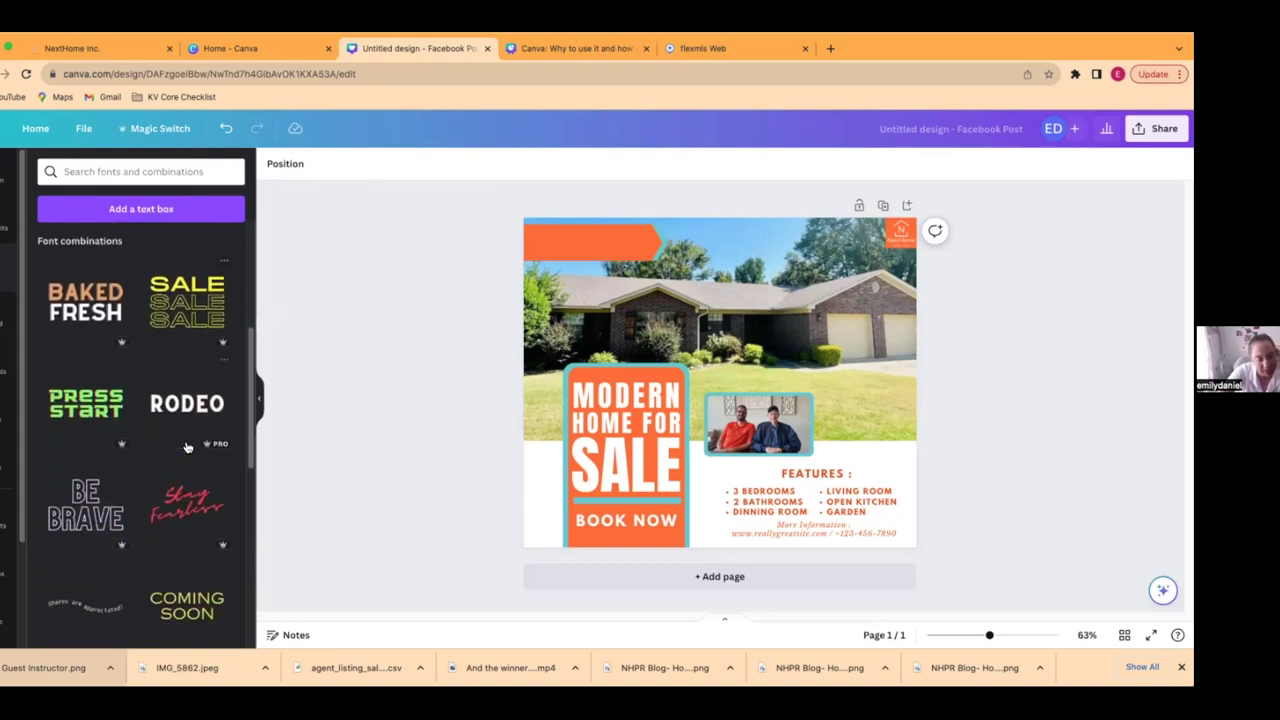
{"action": "scroll", "coordinate": [187, 447], "scroll_direction": "down", "scroll_amount": 3}
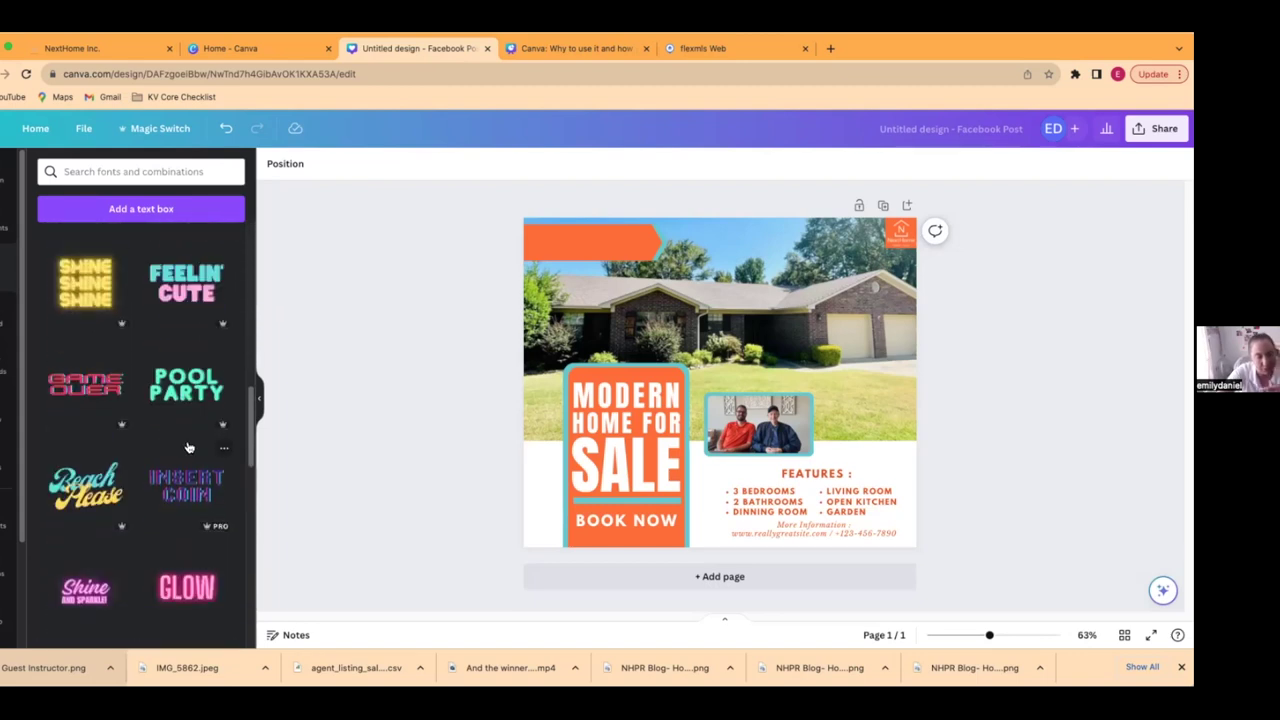
{"action": "left_click", "coordinate": [203, 592]}
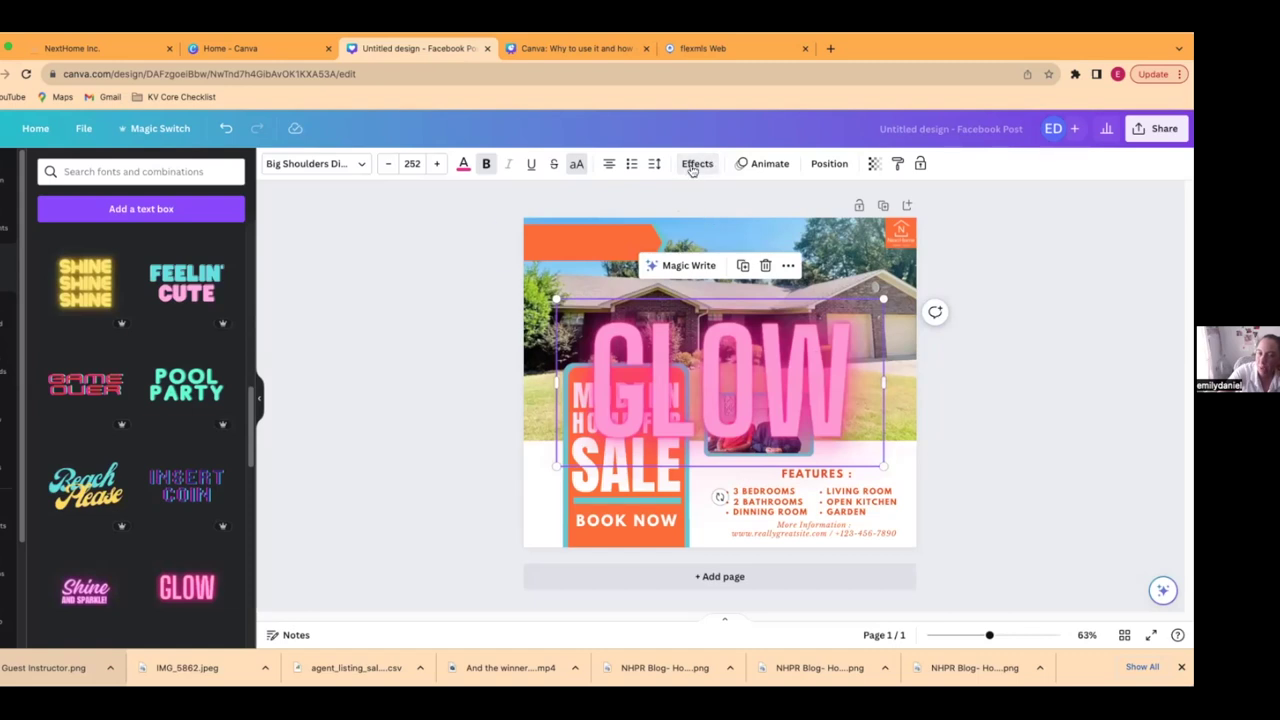
- Give the GLOW text a white outline and brand grey colour, shrunk to 95.7 on the orange panel
{"action": "left_click", "coordinate": [697, 164]}
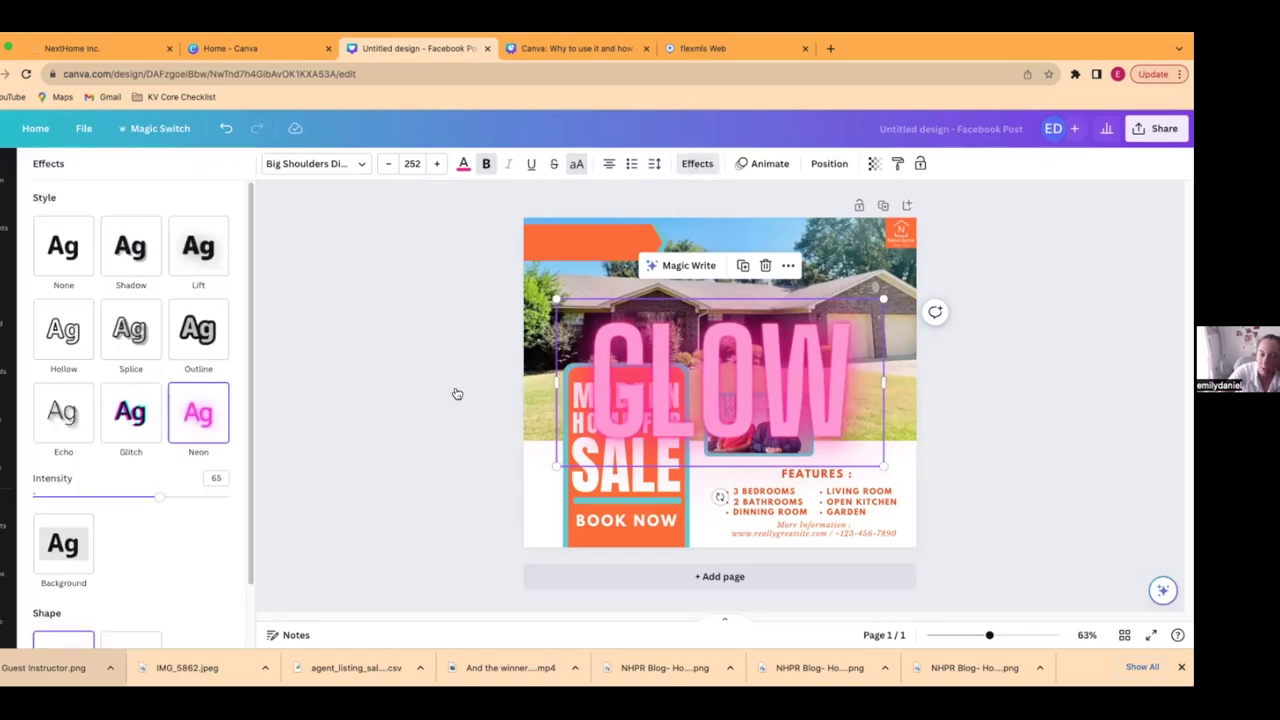
{"action": "left_click", "coordinate": [205, 342]}
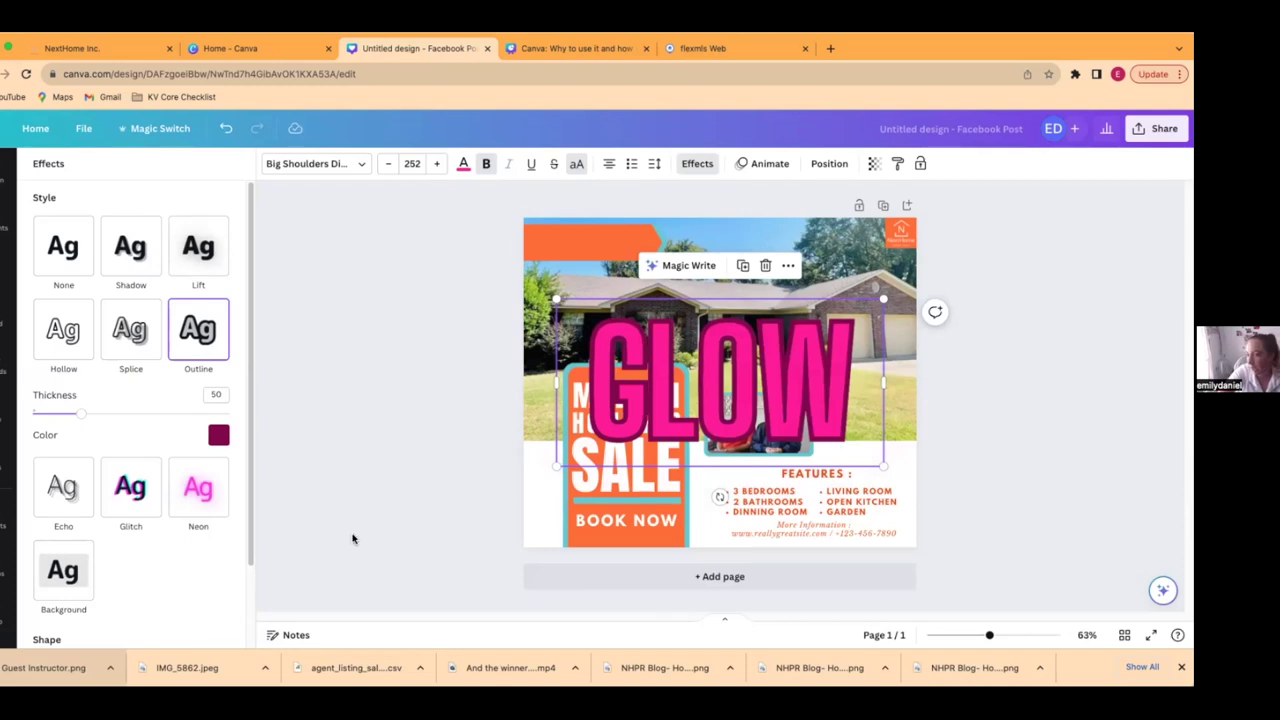
{"action": "left_click", "coordinate": [218, 435]}
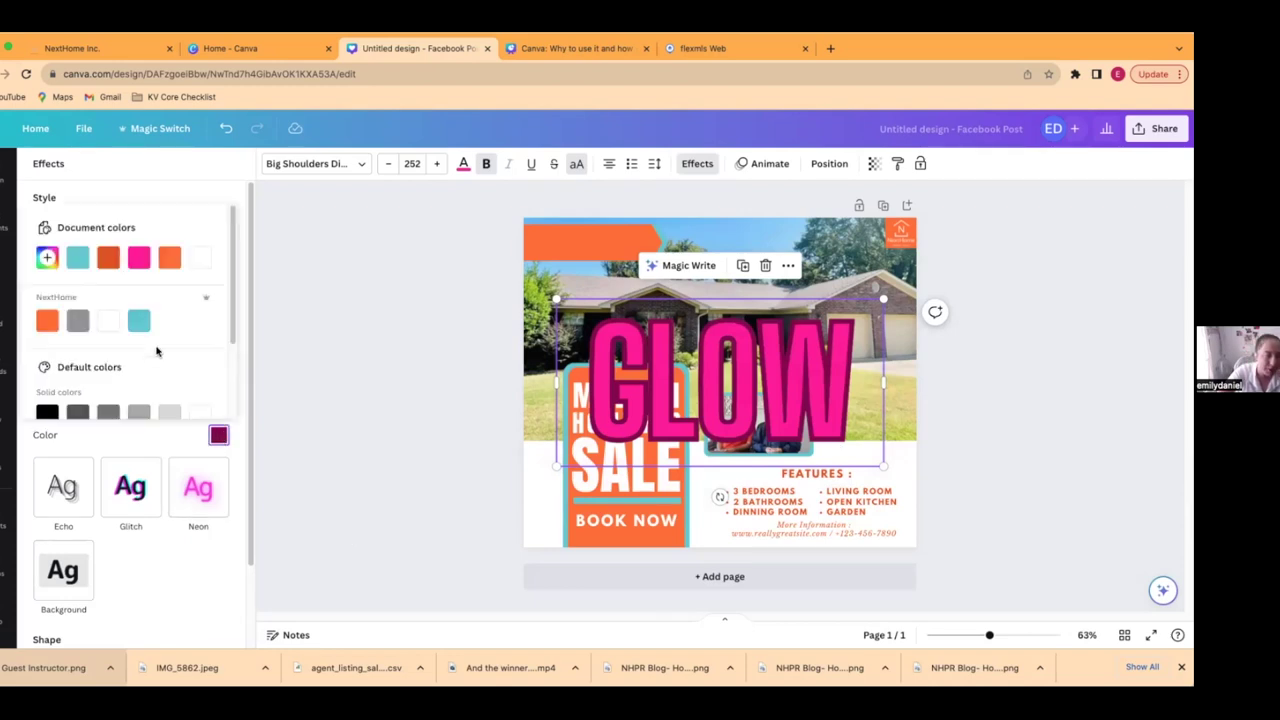
{"action": "left_click", "coordinate": [108, 321]}
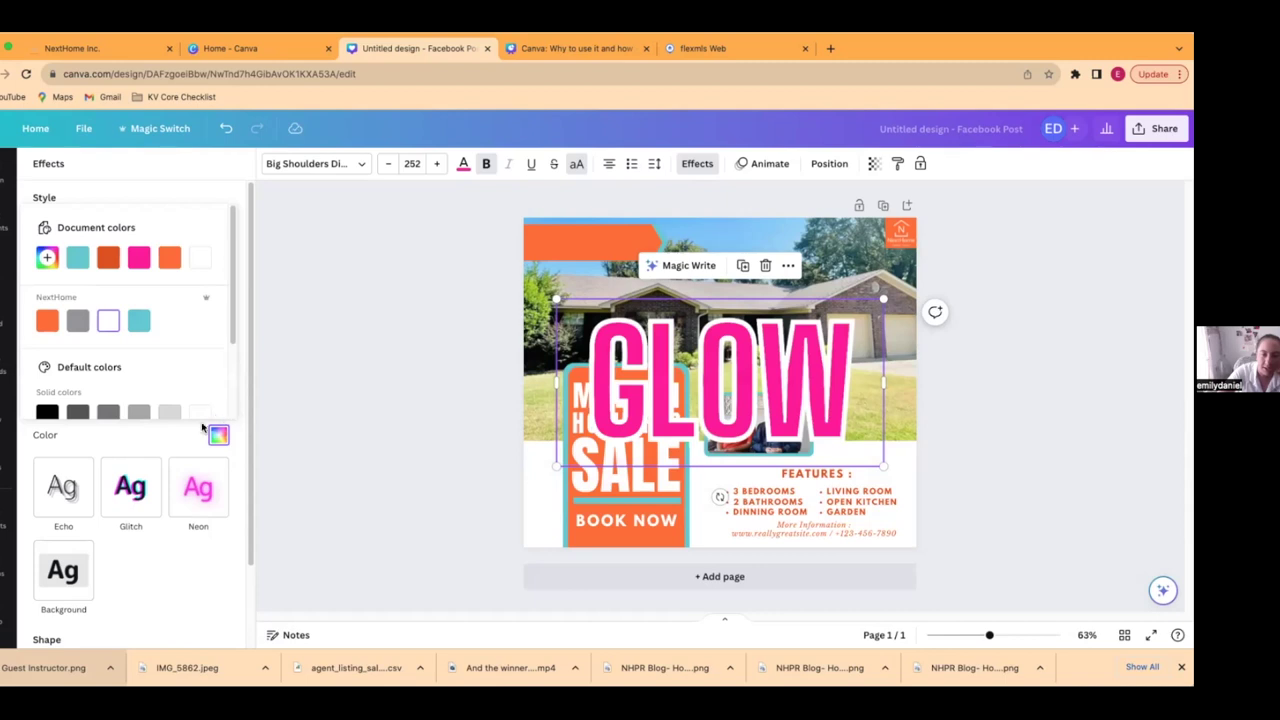
{"action": "left_click", "coordinate": [463, 166]}
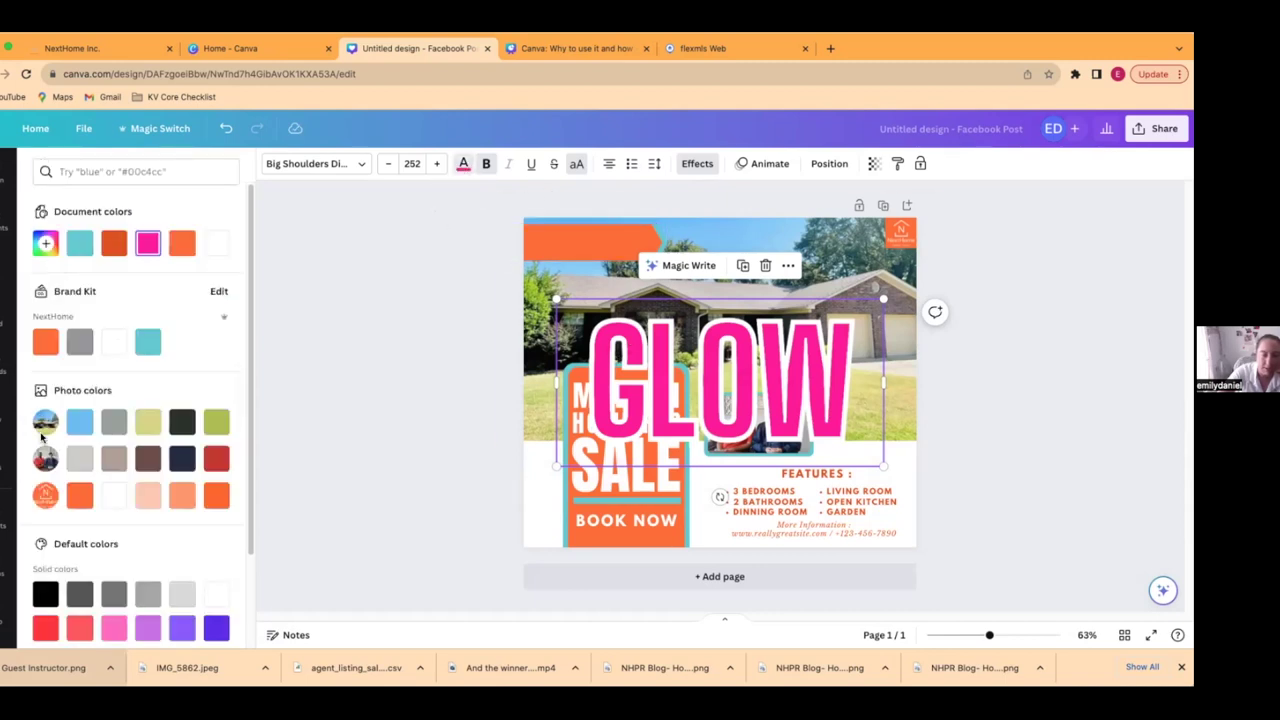
{"action": "left_click", "coordinate": [80, 350]}
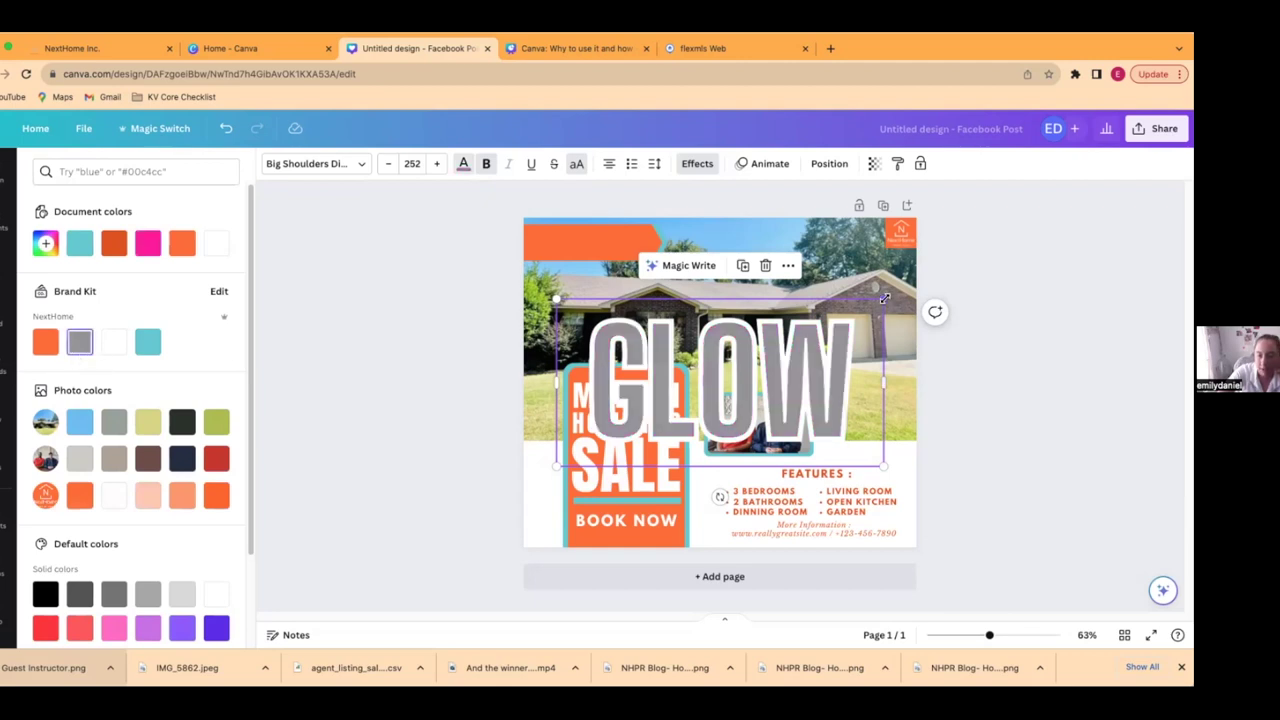
{"action": "left_click_drag", "start_coordinate": [884, 298], "coordinate": [680, 403]}
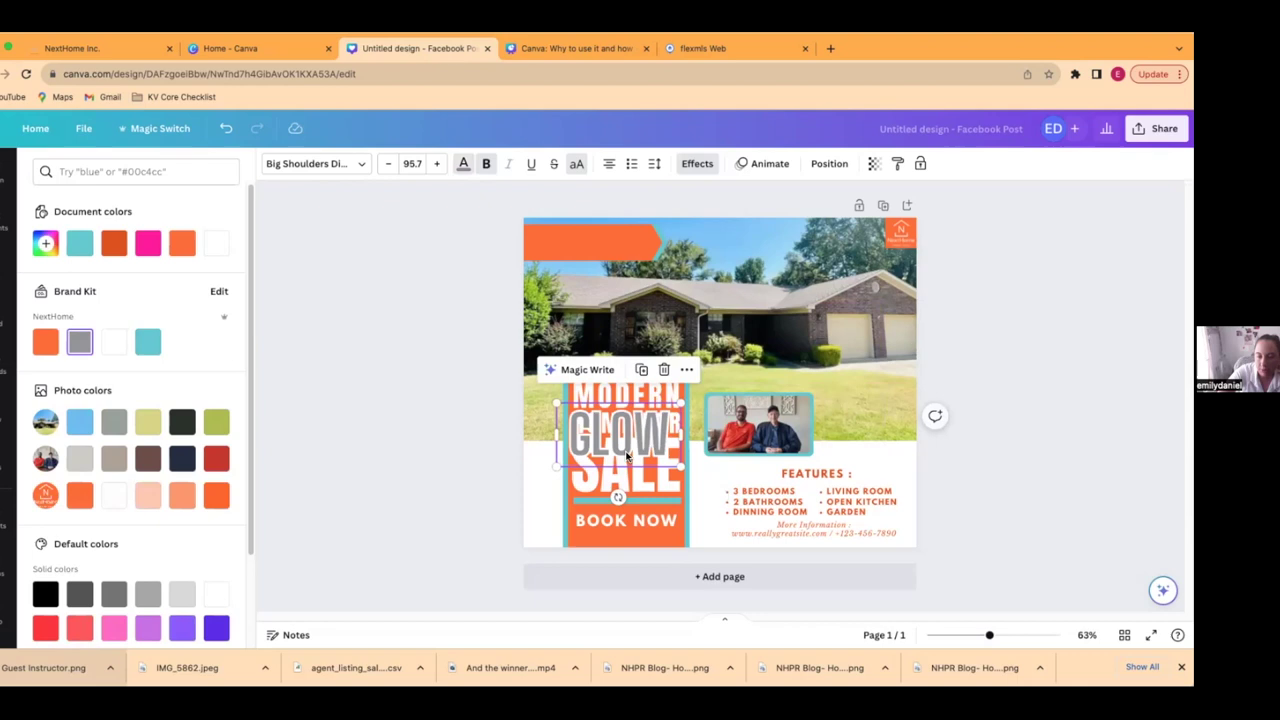
- Move the text onto the top-left orange banner, retype it as CONGRATULATIONS!, and scale it to 36.3
{"action": "left_click_drag", "start_coordinate": [678, 465], "coordinate": [583, 235]}
{"action": "double_click", "coordinate": [584, 233]}
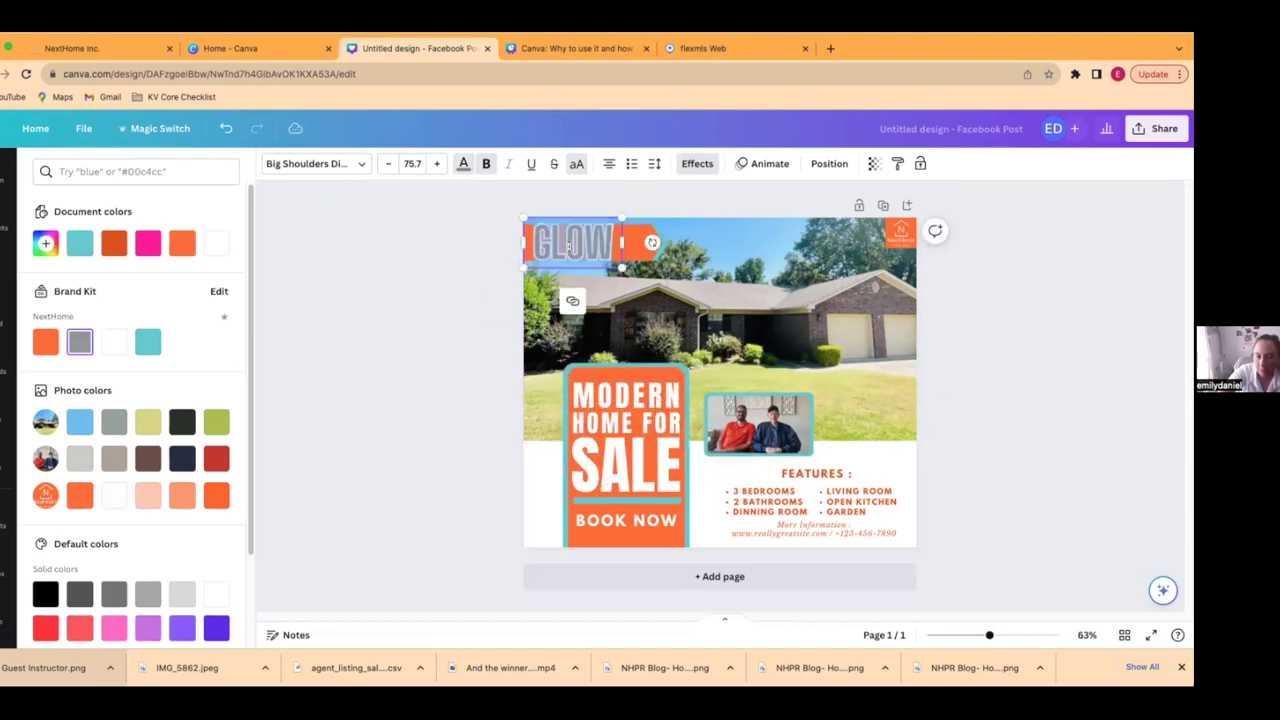
{"action": "type", "text": "CONG"}
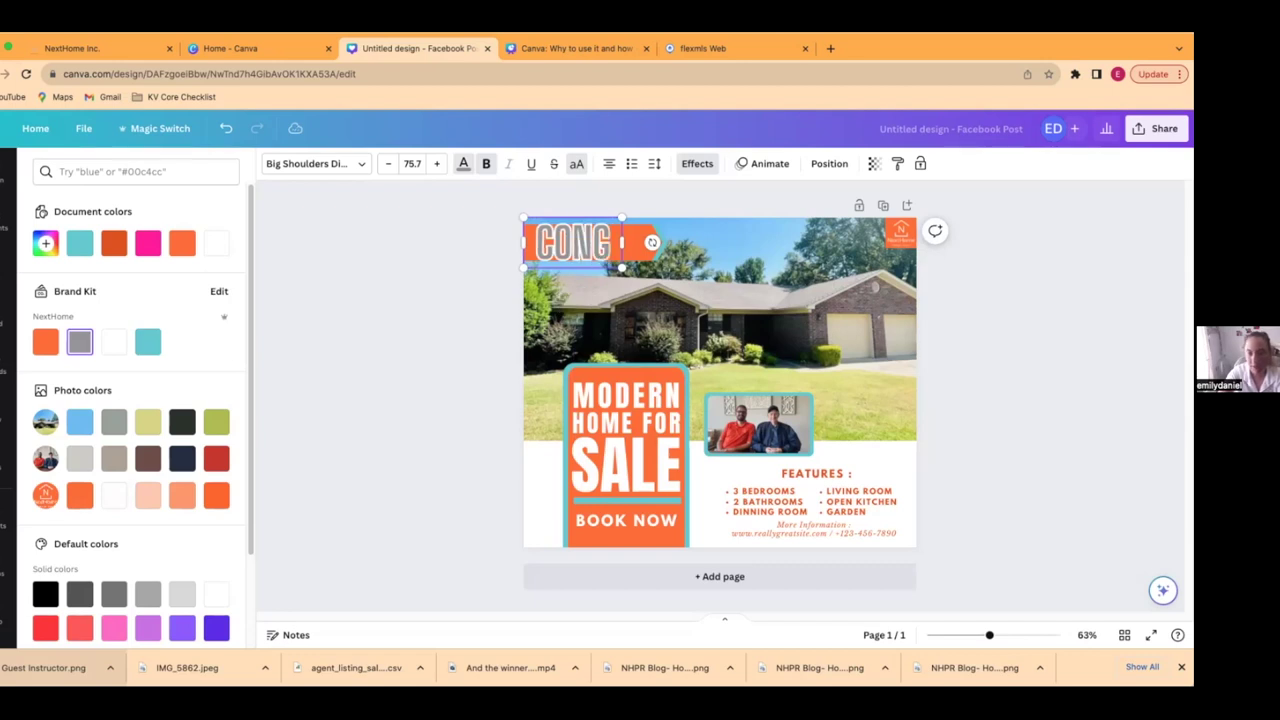
{"action": "type", "text": "RATULATIONS!"}
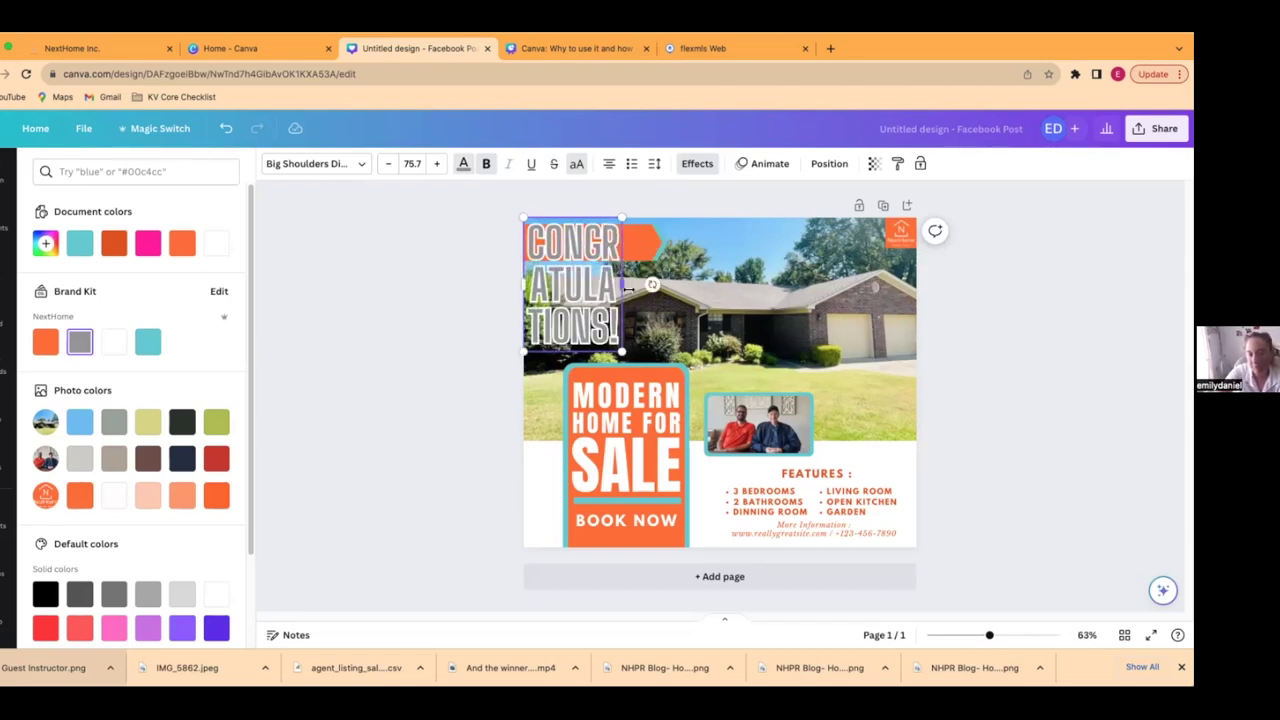
{"action": "left_click_drag", "start_coordinate": [622, 284], "coordinate": [795, 281]}
{"action": "left_click_drag", "start_coordinate": [797, 217], "coordinate": [608, 246]}
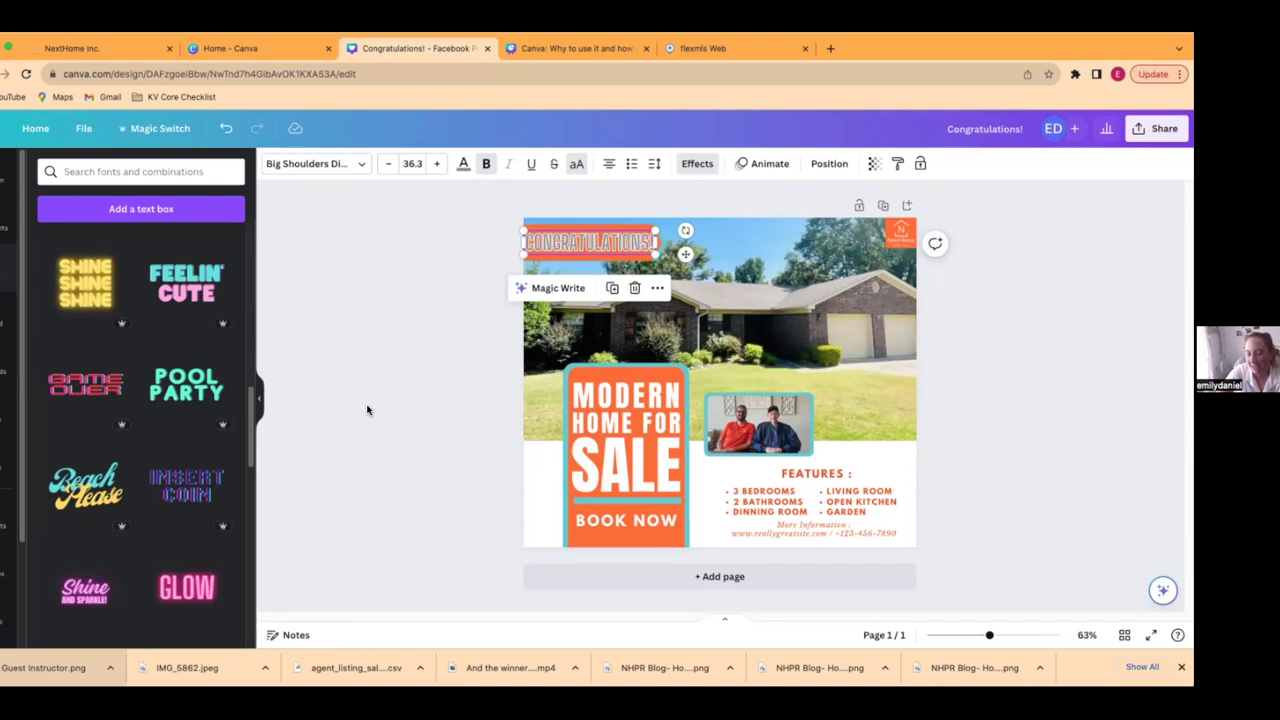
- Adjust the CONGRATULATIONS! box width and nudge it into place, then go to the Canva home page
{"action": "left_click", "coordinate": [367, 410]}
{"action": "left_click", "coordinate": [594, 241]}
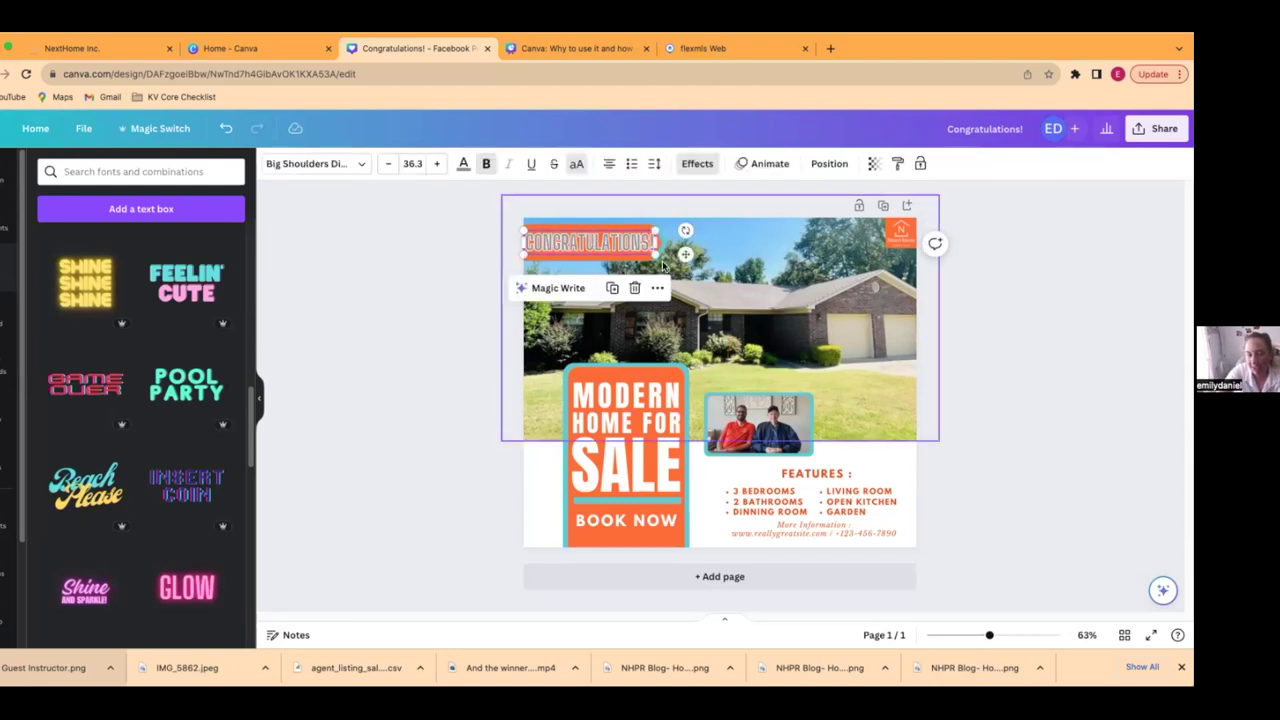
{"action": "left_click", "coordinate": [428, 302]}
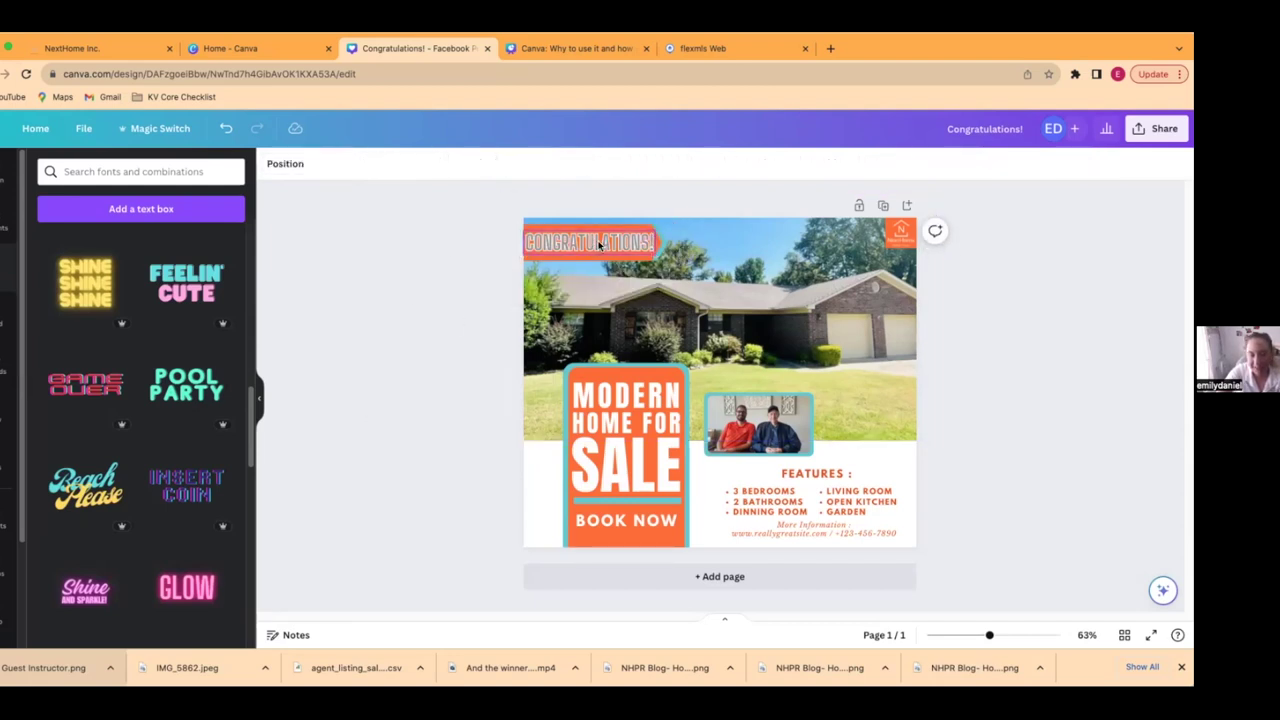
{"action": "left_click", "coordinate": [598, 244]}
{"action": "left_click_drag", "start_coordinate": [655, 241], "coordinate": [562, 242]}
{"action": "left_click", "coordinate": [471, 331]}
{"action": "left_click", "coordinate": [586, 240]}
{"action": "left_click", "coordinate": [395, 321]}
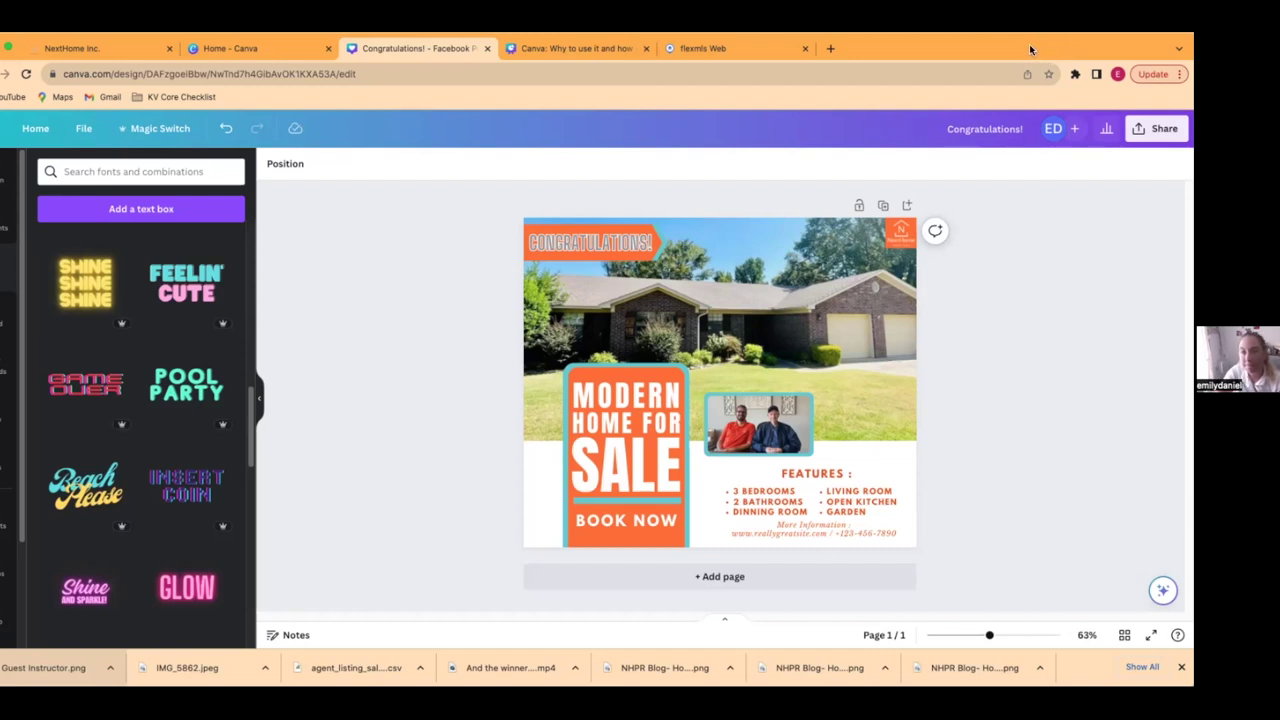
{"action": "left_click", "coordinate": [201, 55]}
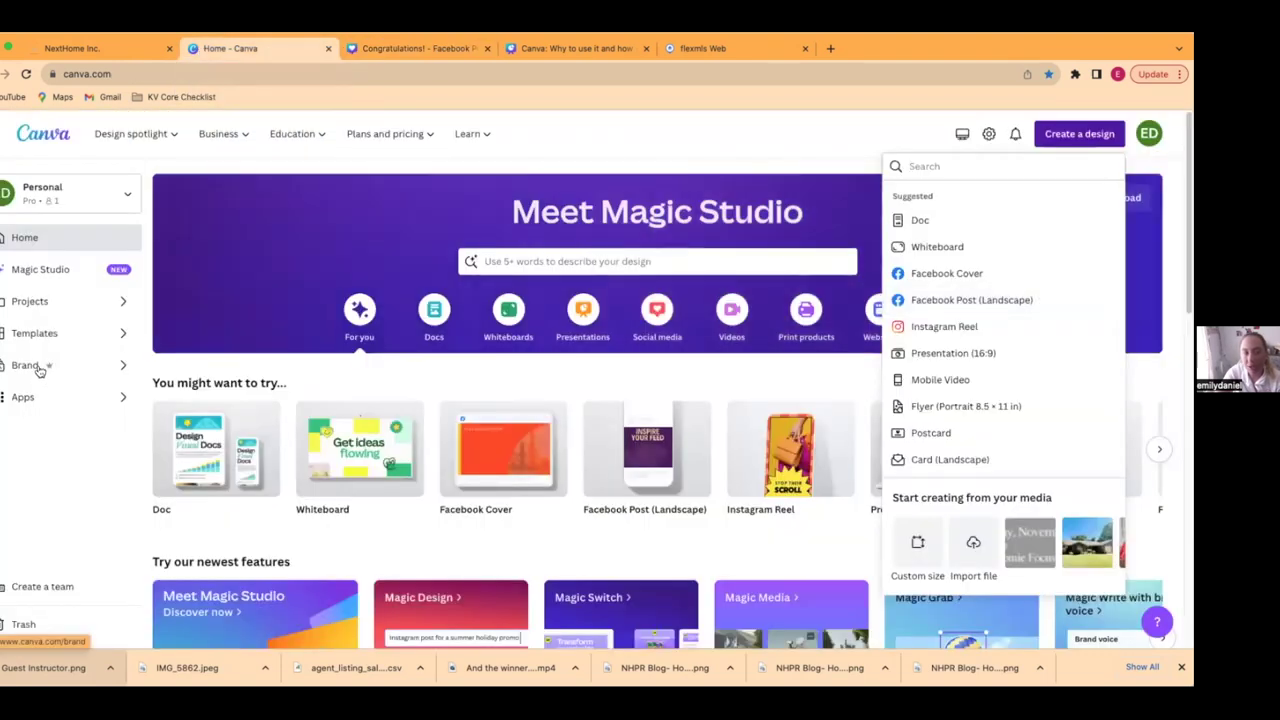
- Switch back to the Congratulations! - Facebook Post design in the editor
{"action": "left_click", "coordinate": [378, 56]}
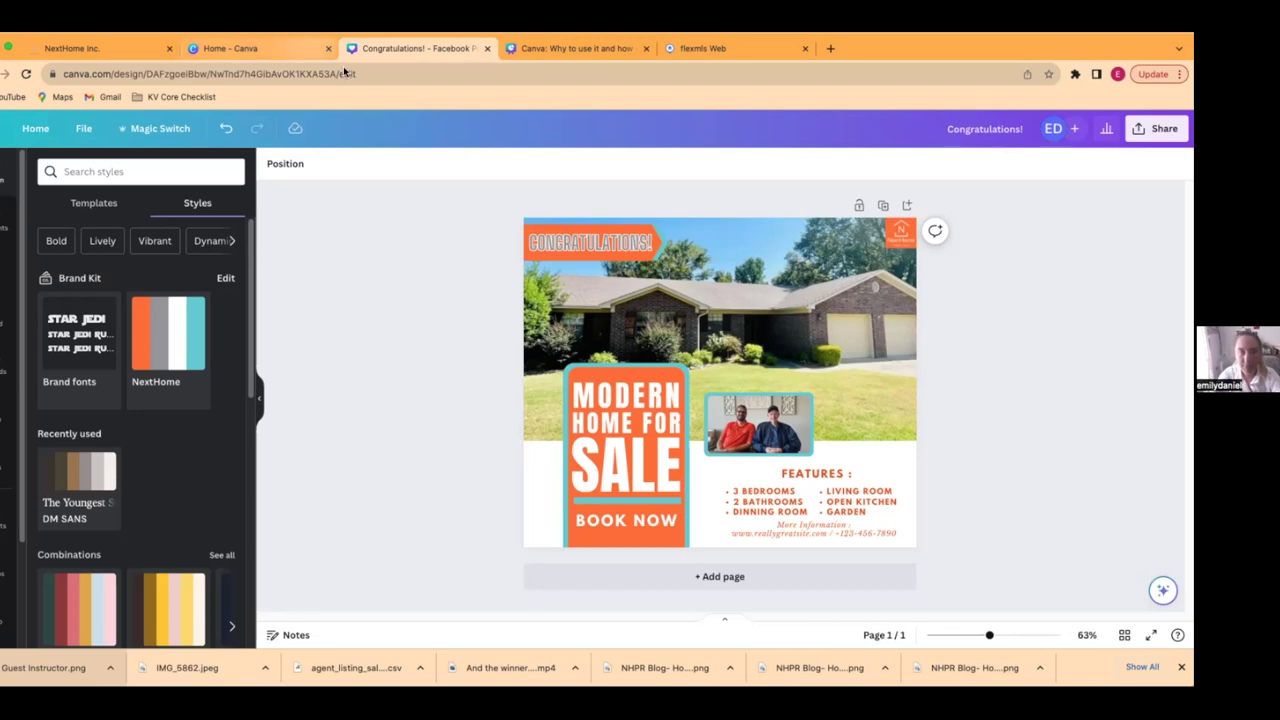
- Copy the message from the earlier 'Congratulations to our buyer' design, then return to the current design
{"action": "left_click", "coordinate": [289, 54]}
{"action": "scroll", "coordinate": [624, 397], "scroll_direction": "down", "scroll_amount": 5}
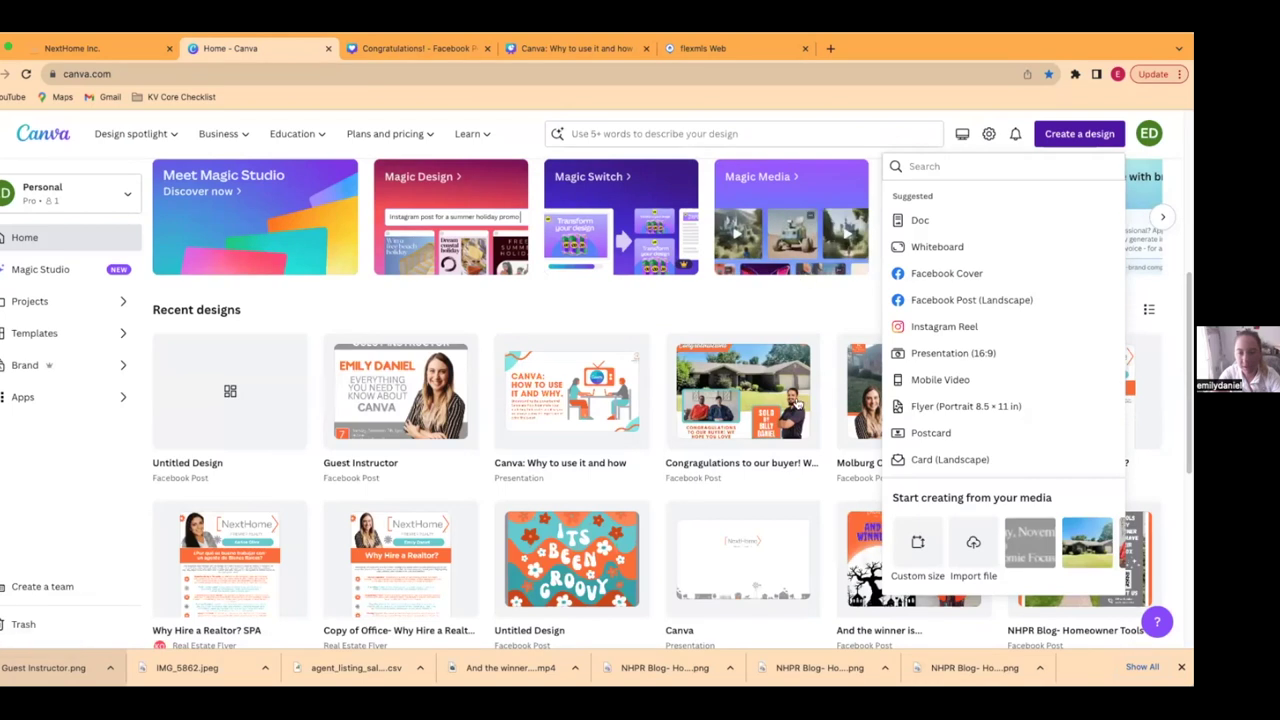
{"action": "left_click", "coordinate": [780, 390]}
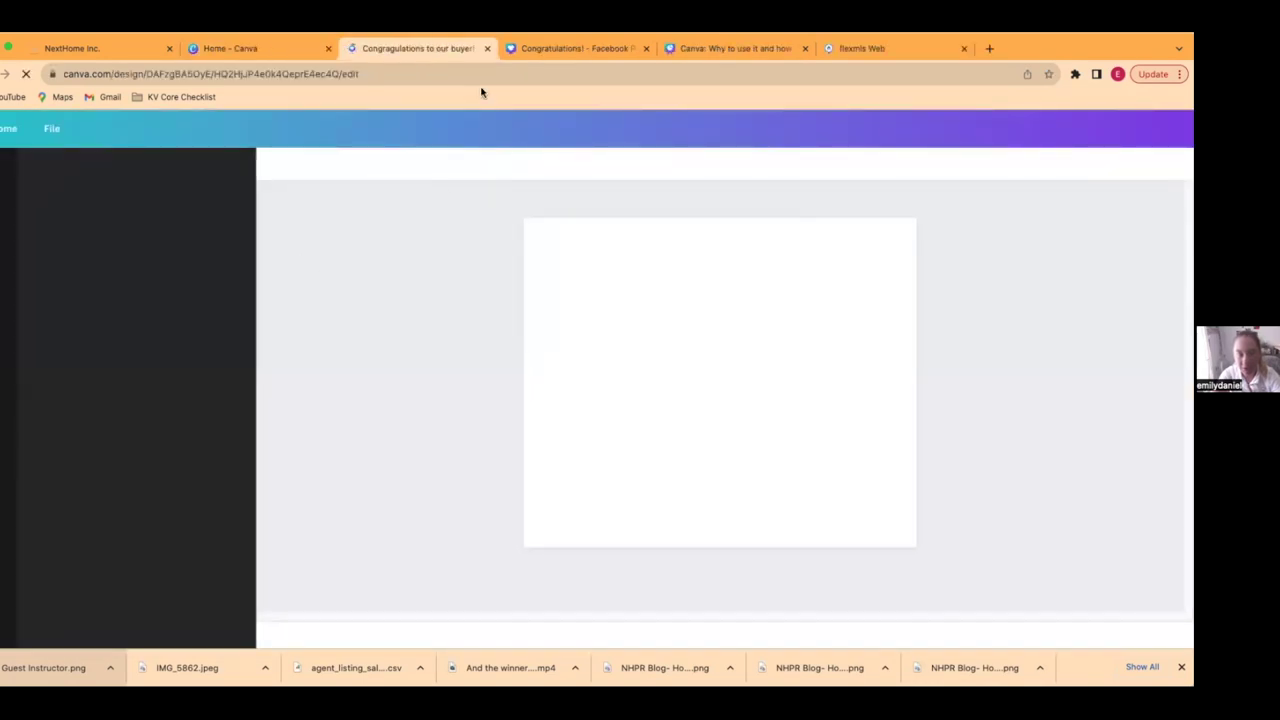
{"action": "left_click", "coordinate": [612, 510]}
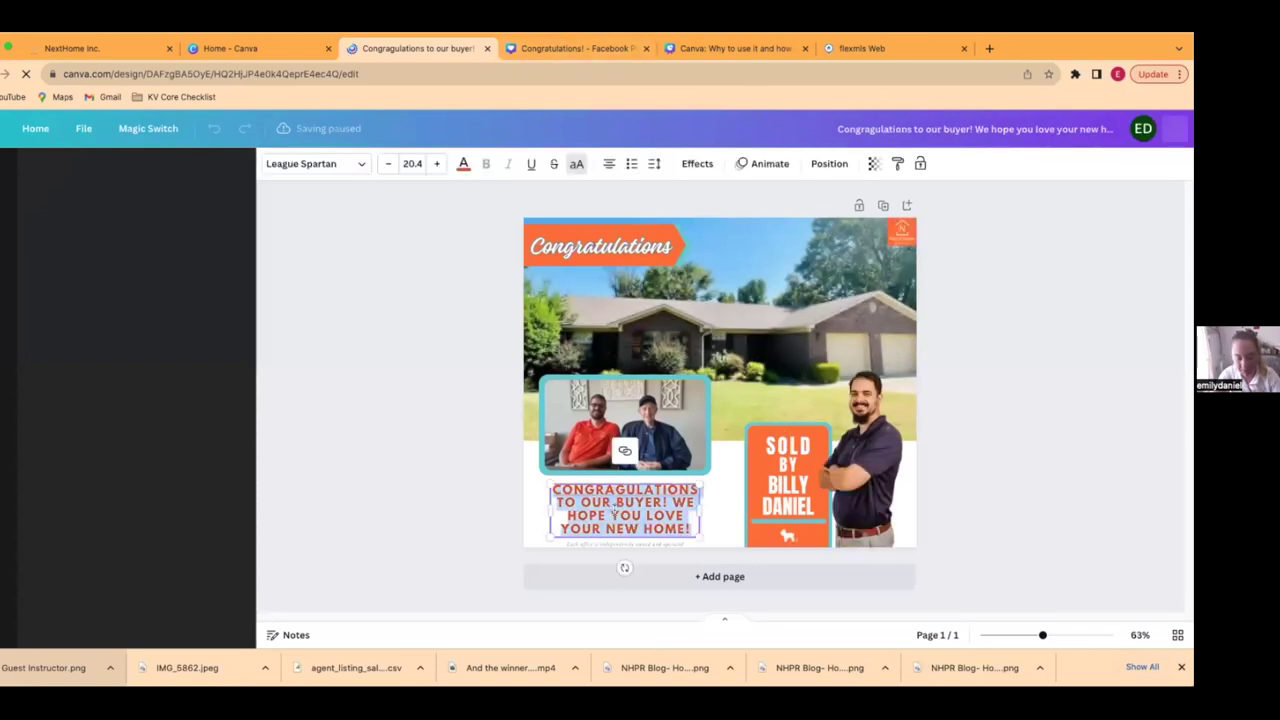
{"action": "left_click", "coordinate": [215, 48]}
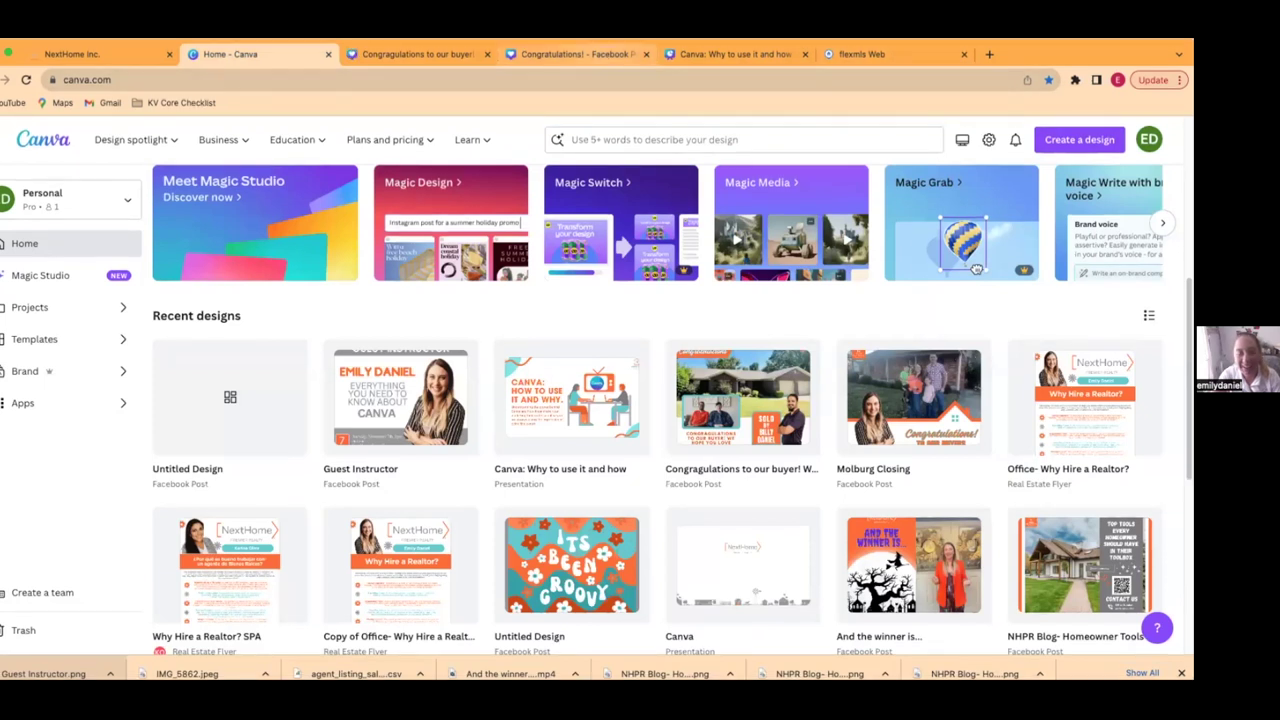
{"action": "left_click", "coordinate": [580, 54]}
{"action": "left_click", "coordinate": [770, 505]}
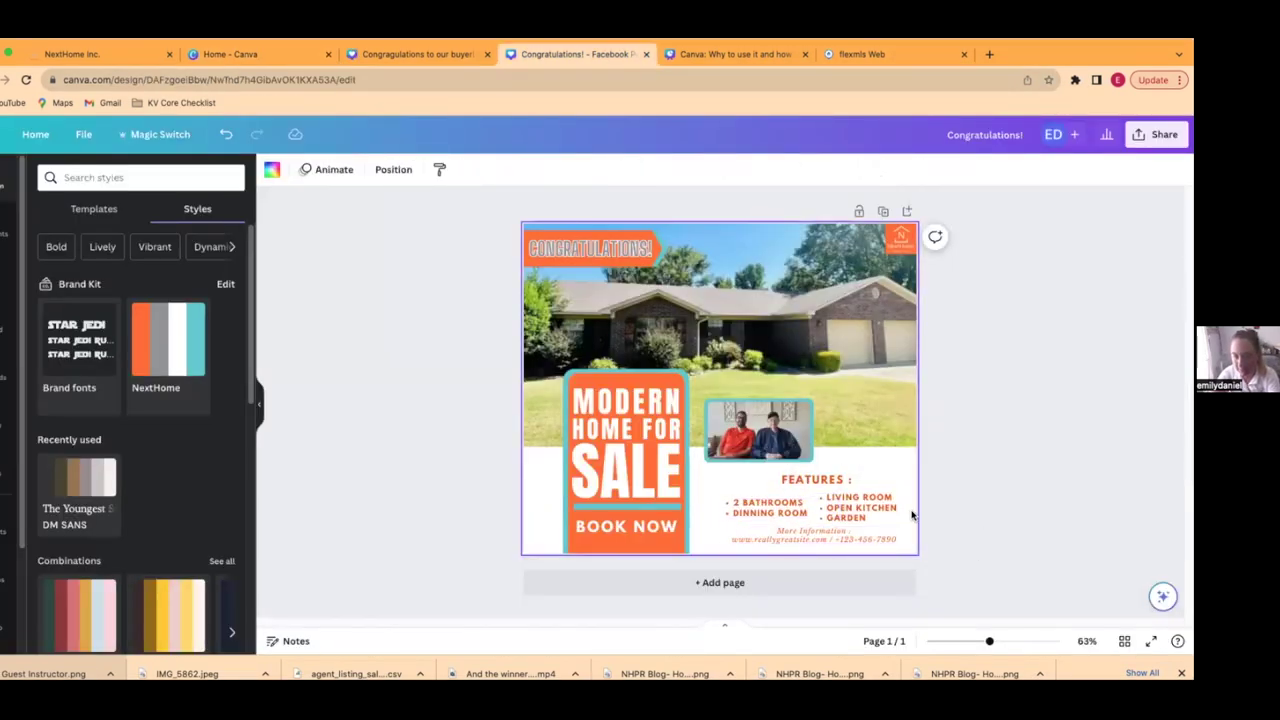
- Delete the features list, paste the congratulations message over the FEATURES heading, and widen it
{"action": "left_click", "coordinate": [779, 510]}
{"action": "key", "text": "Delete"}
{"action": "left_click", "coordinate": [816, 480]}
{"action": "left_click", "coordinate": [818, 482]}
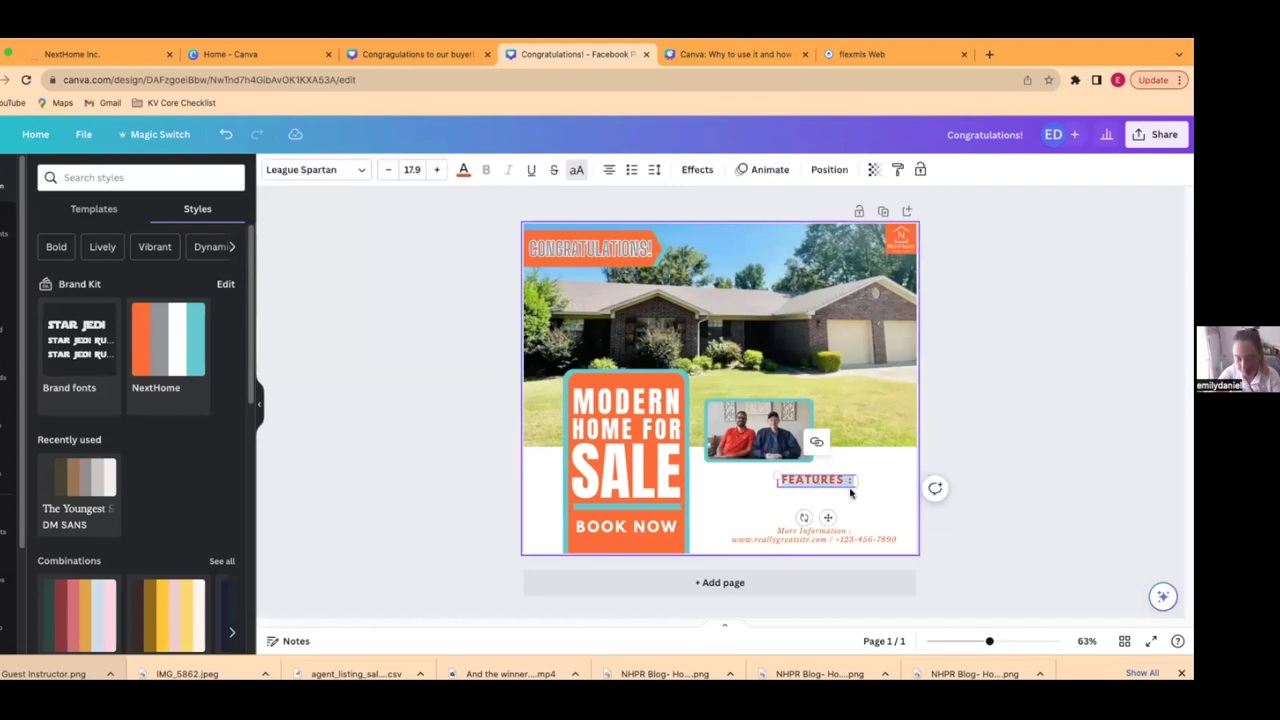
{"action": "key", "text": "ctrl+a"}
{"action": "type", "text": "CONGRATULATIONS TO OUR BUYER! WE HOPE YOU LOVE YOUR NEW HOME!"}
{"action": "left_click_drag", "start_coordinate": [854, 479], "coordinate": [772, 498]}
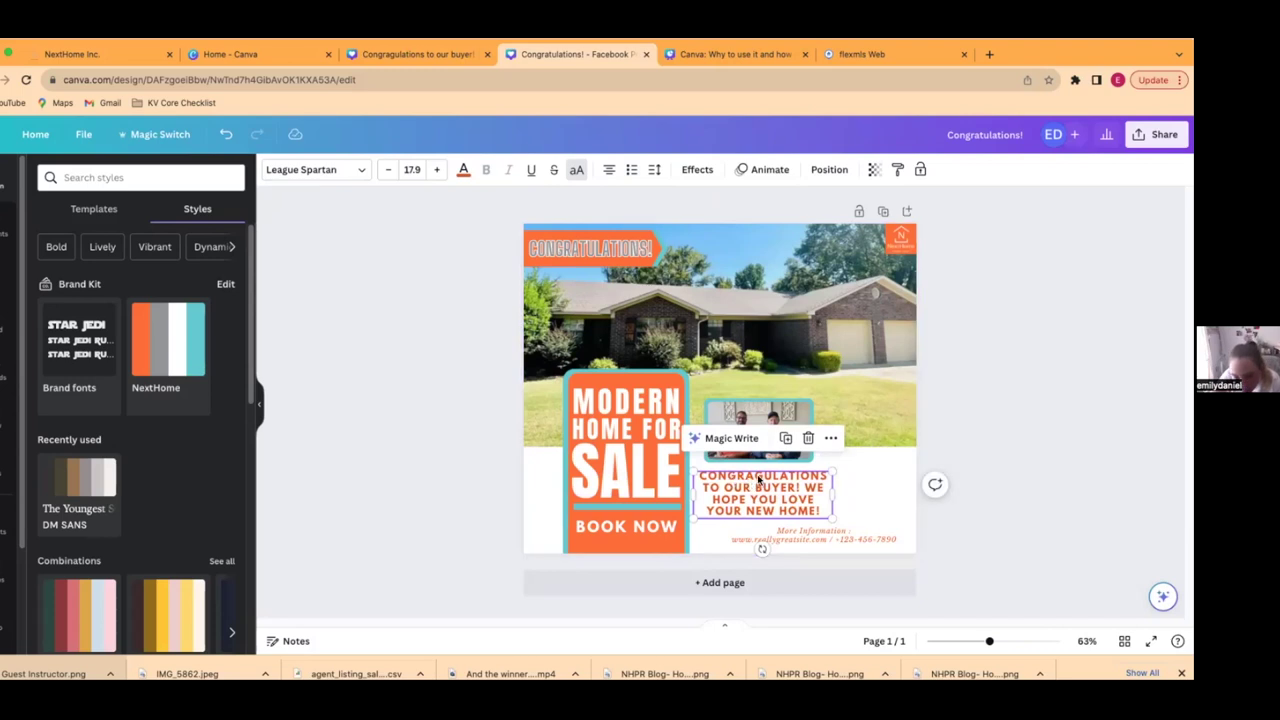
- Correct the misspelling CONGRAGULATIONS to CONGRATULATIONS in the message
{"action": "double_click", "coordinate": [758, 481]}
{"action": "key", "text": "Escape"}
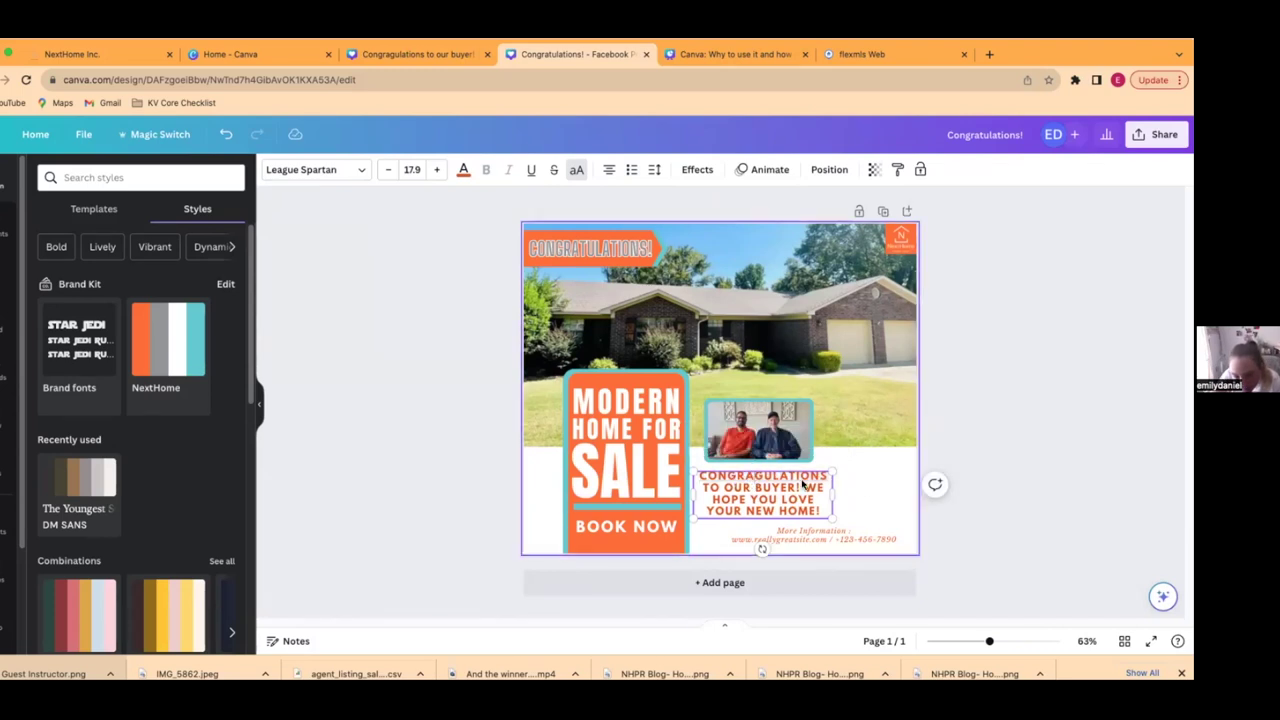
{"action": "key", "text": "BackSpace"}
{"action": "type", "text": "T"}
{"action": "key", "text": "Escape"}
{"action": "key", "text": "Escape"}
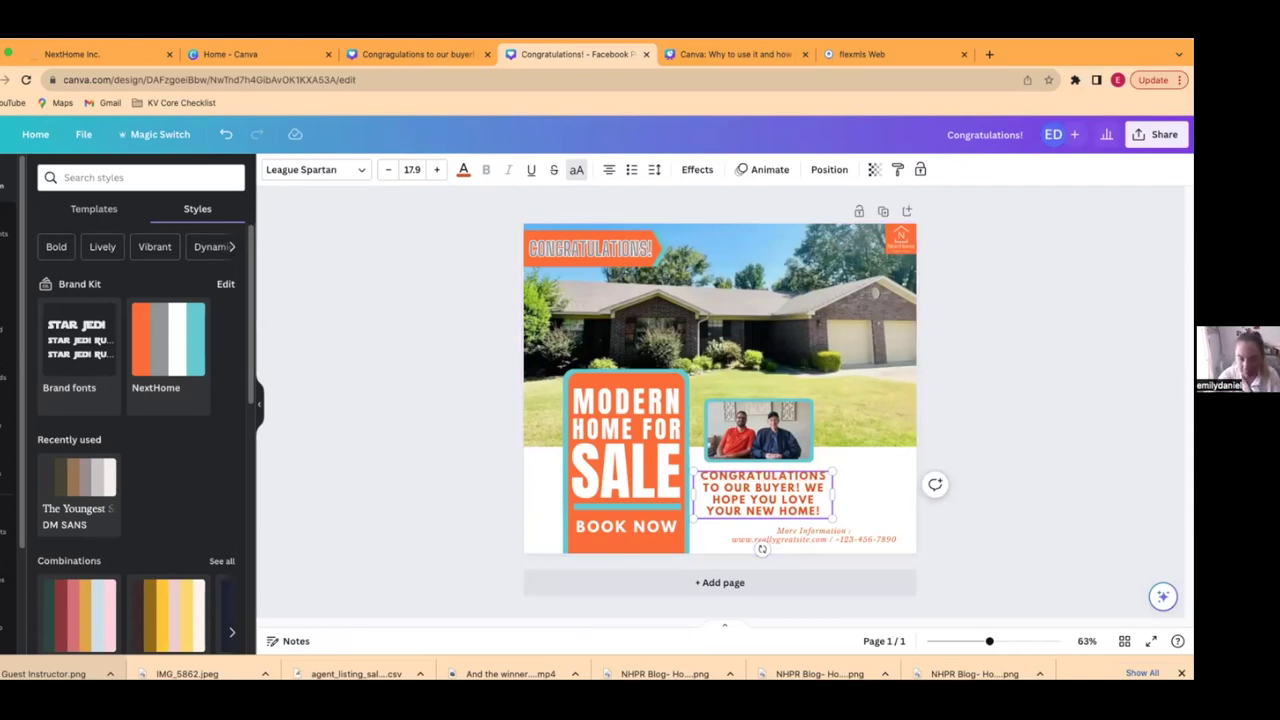
{"action": "left_click", "coordinate": [826, 508]}
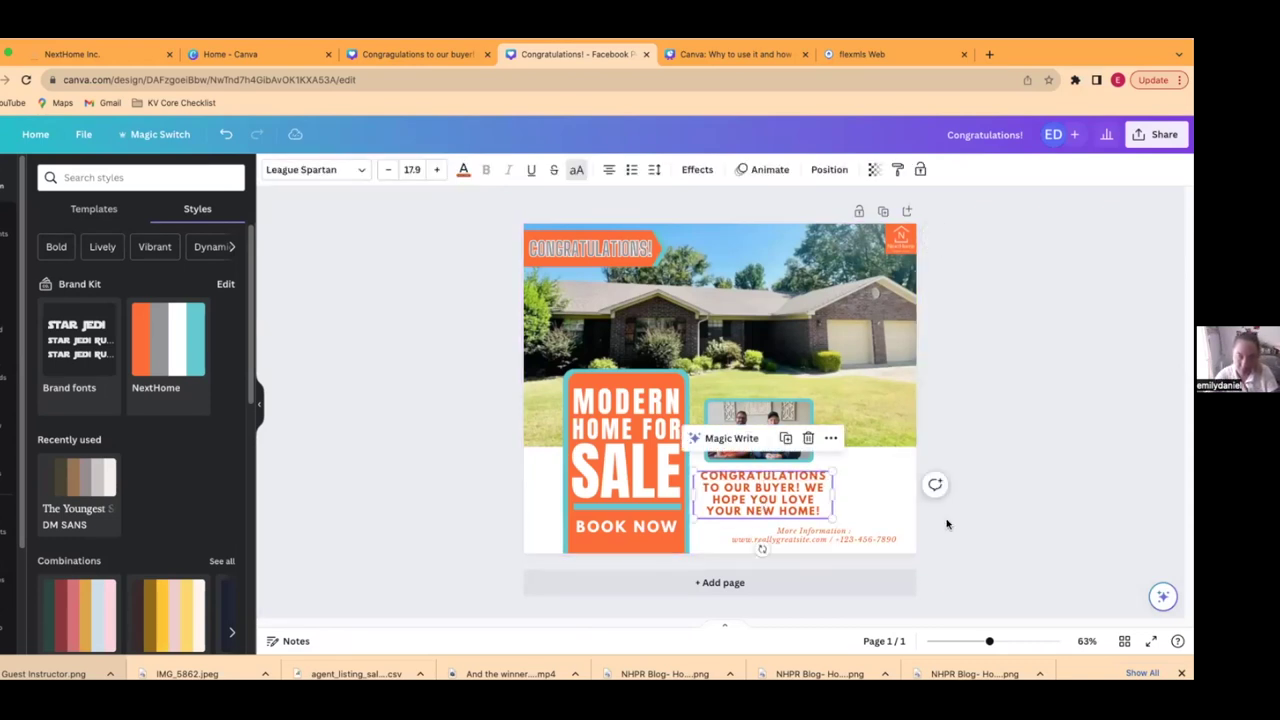
- Retype the sign's MODERN line as SOLD and HOME FOR as BY, narrowing the BY box
{"action": "left_click", "coordinate": [669, 408]}
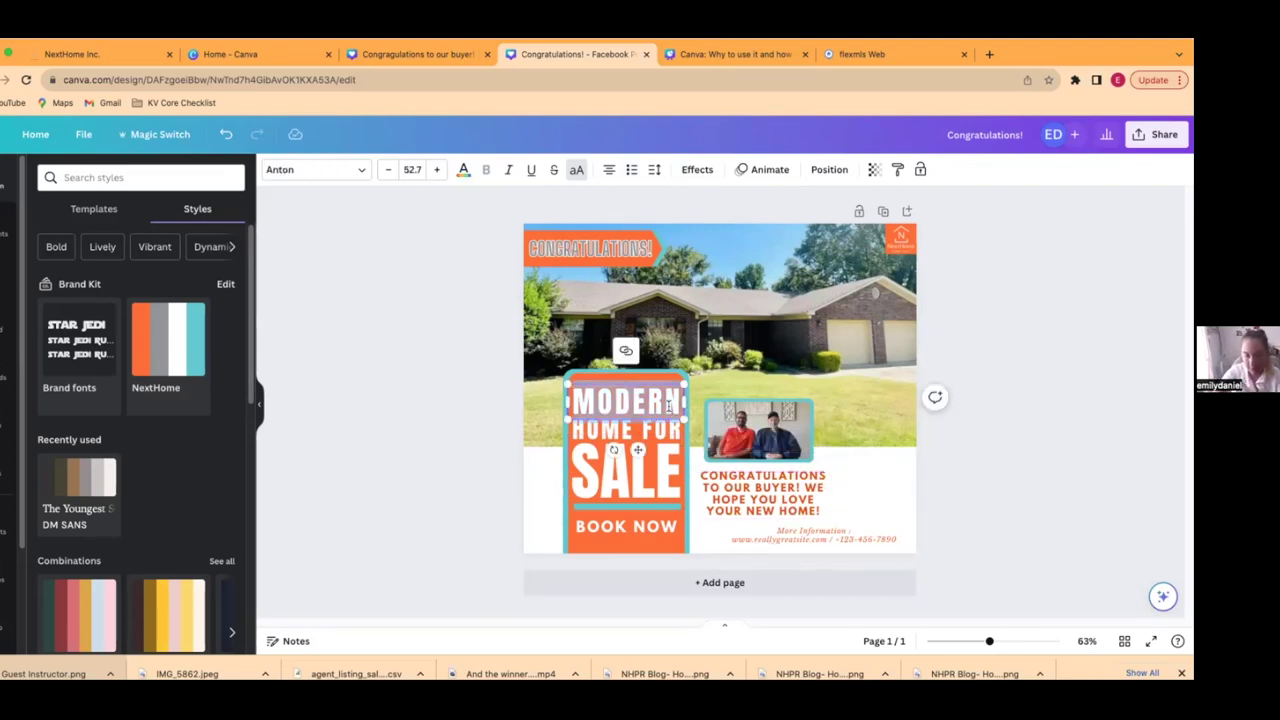
{"action": "type", "text": "SOLD"}
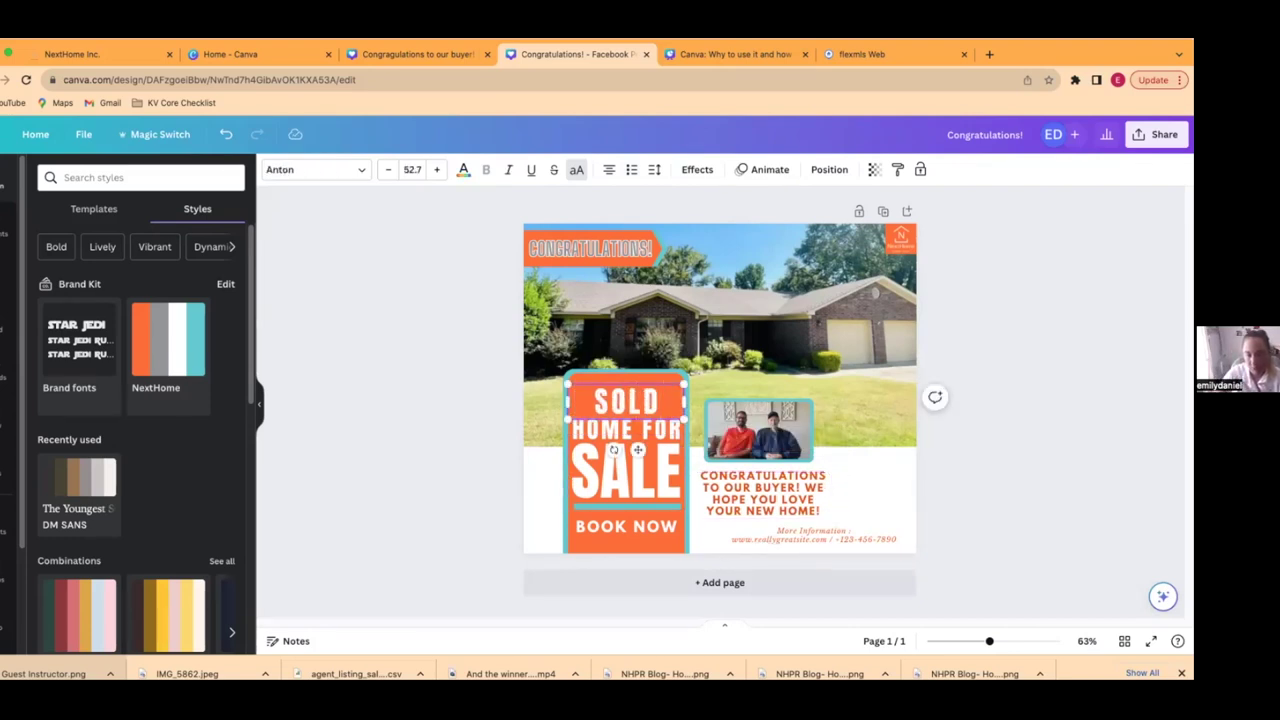
{"action": "left_click", "coordinate": [660, 427]}
{"action": "left_click", "coordinate": [660, 427]}
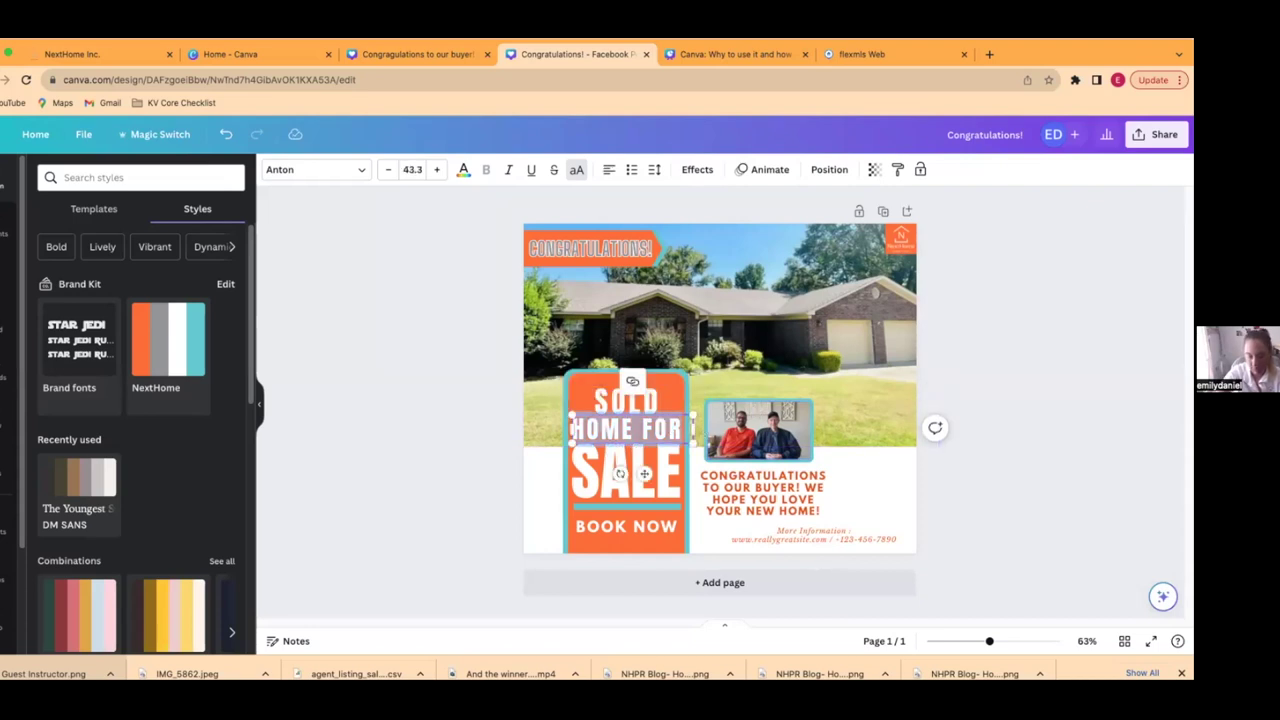
{"action": "type", "text": "BY"}
{"action": "left_click_drag", "start_coordinate": [693, 427], "coordinate": [626, 422]}
{"action": "left_click", "coordinate": [451, 448]}
- Replace SALE with the agent's name and scale it to fit the orange panel
{"action": "left_click", "coordinate": [652, 453]}
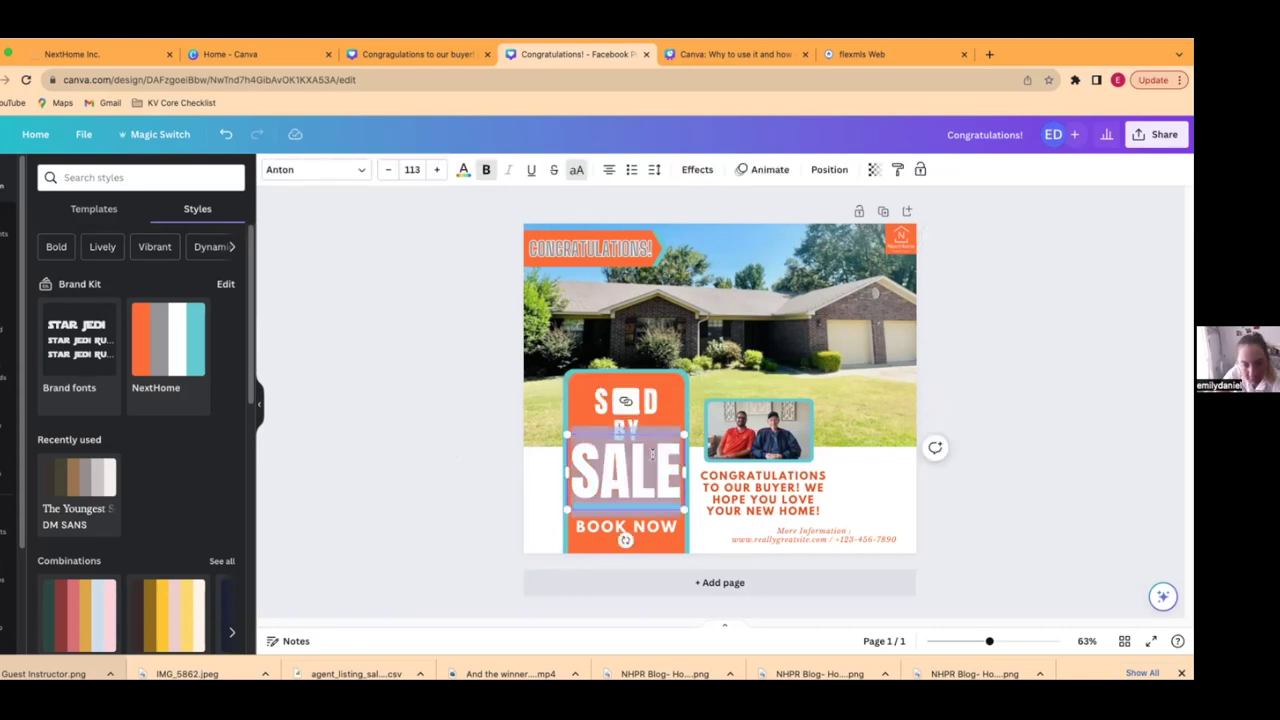
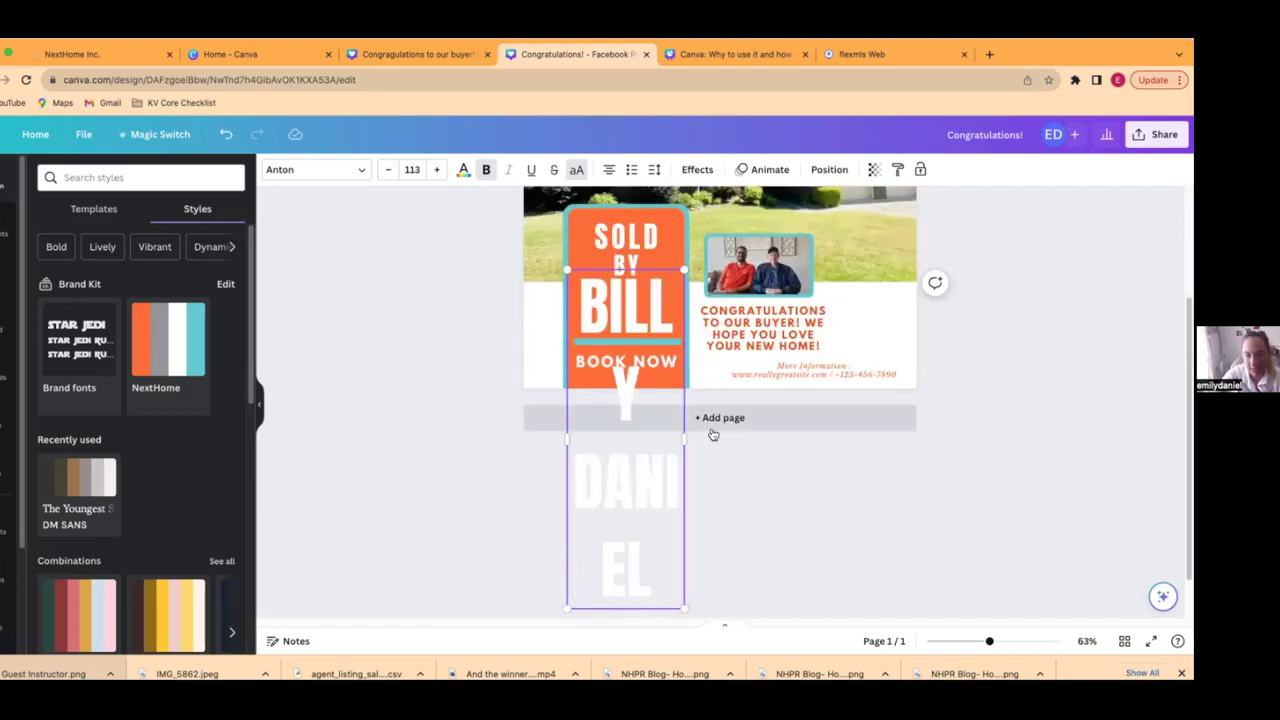
{"action": "left_click_drag", "start_coordinate": [686, 437], "coordinate": [843, 449]}
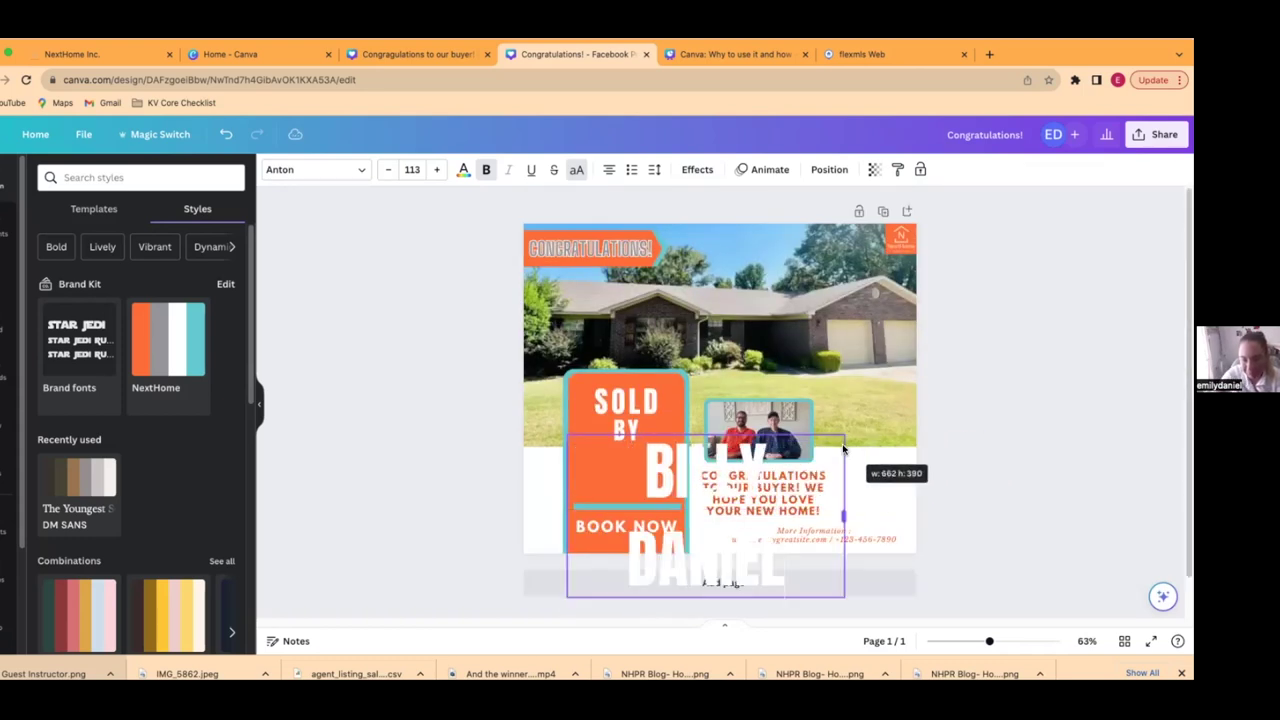
{"action": "left_click_drag", "start_coordinate": [845, 597], "coordinate": [818, 579]}
{"action": "left_click_drag", "start_coordinate": [715, 501], "coordinate": [692, 507]}
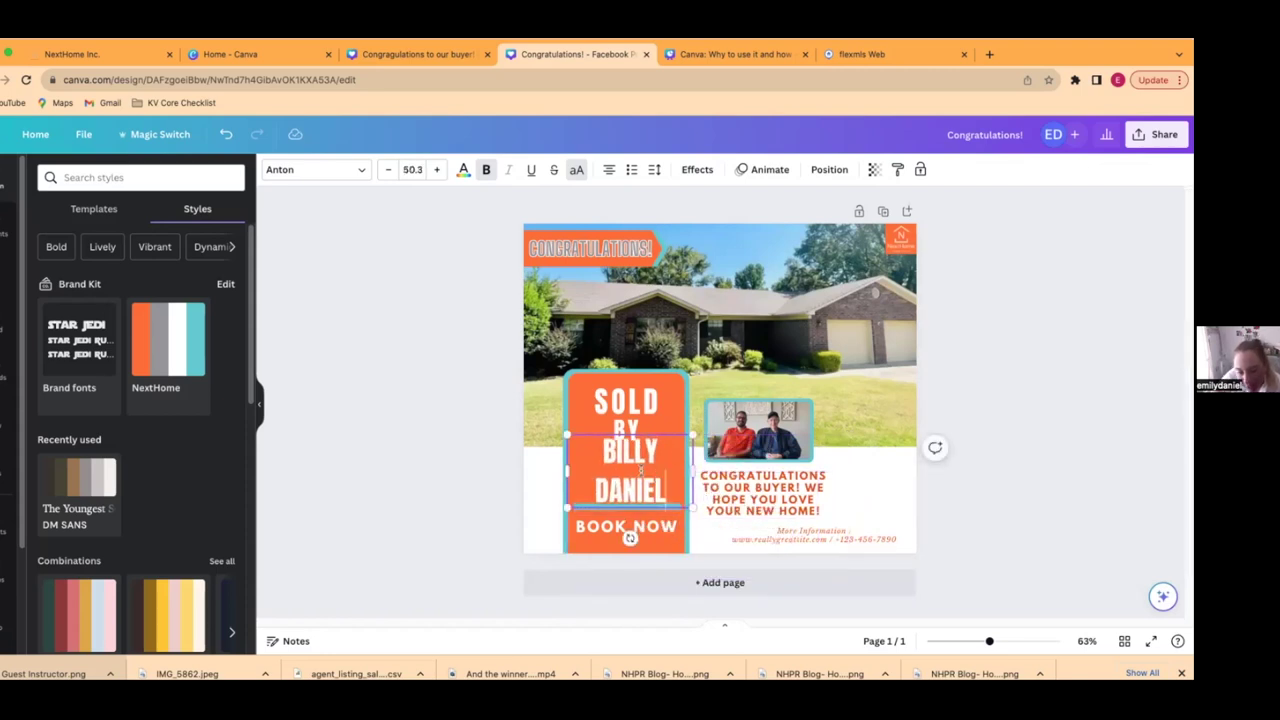
{"action": "left_click", "coordinate": [505, 480]}
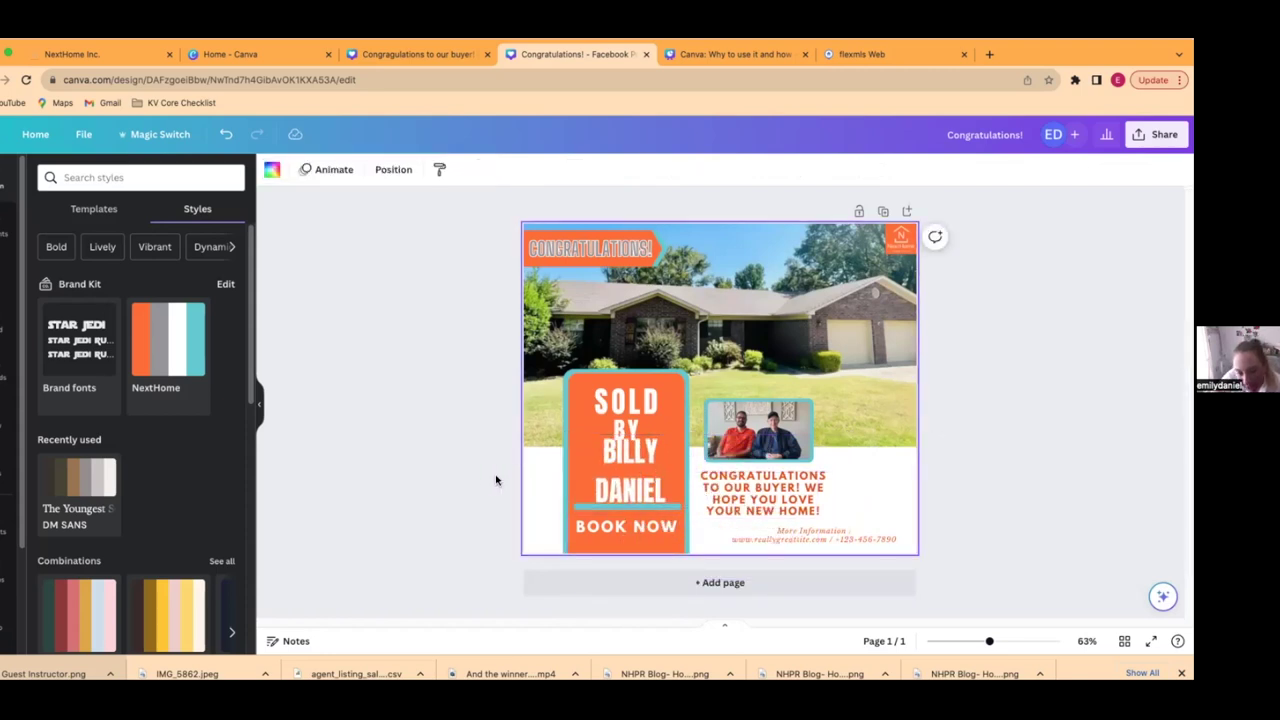
- Set the agent's name line height to 1.26
{"action": "left_click", "coordinate": [621, 468]}
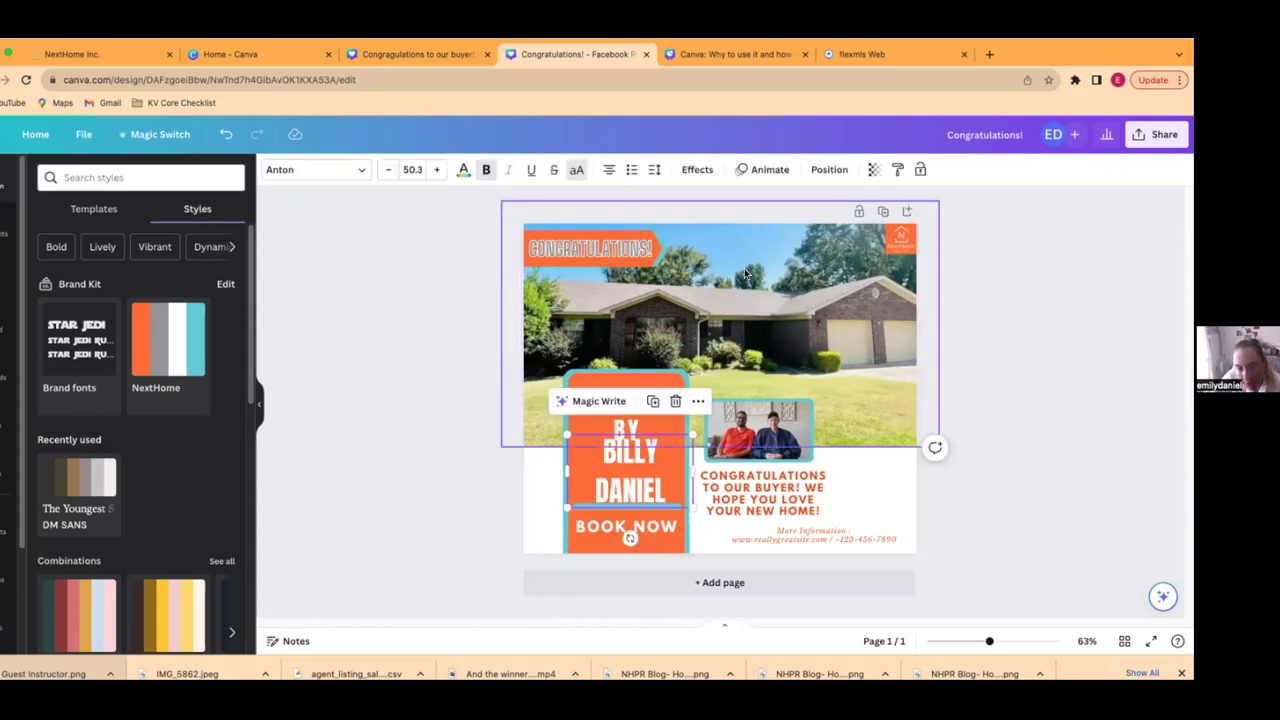
{"action": "left_click", "coordinate": [657, 171]}
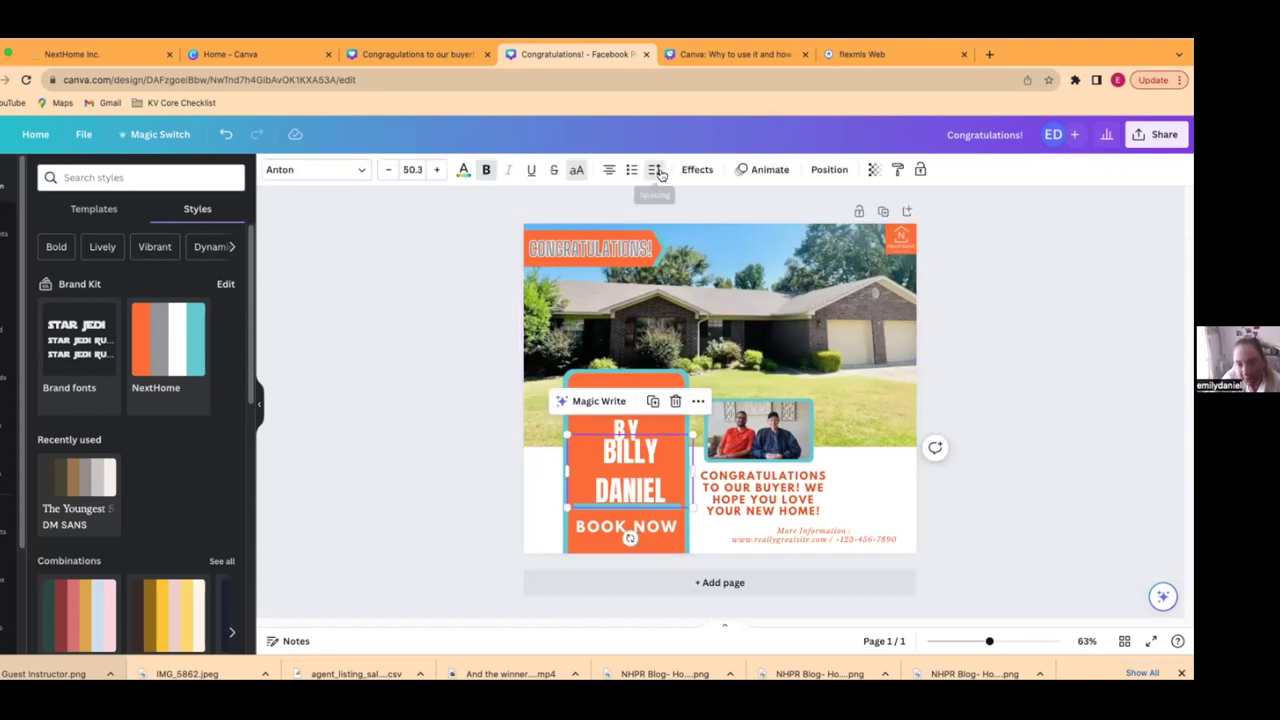
{"action": "left_click_drag", "start_coordinate": [724, 265], "coordinate": [700, 266]}
{"action": "left_click", "coordinate": [453, 480]}
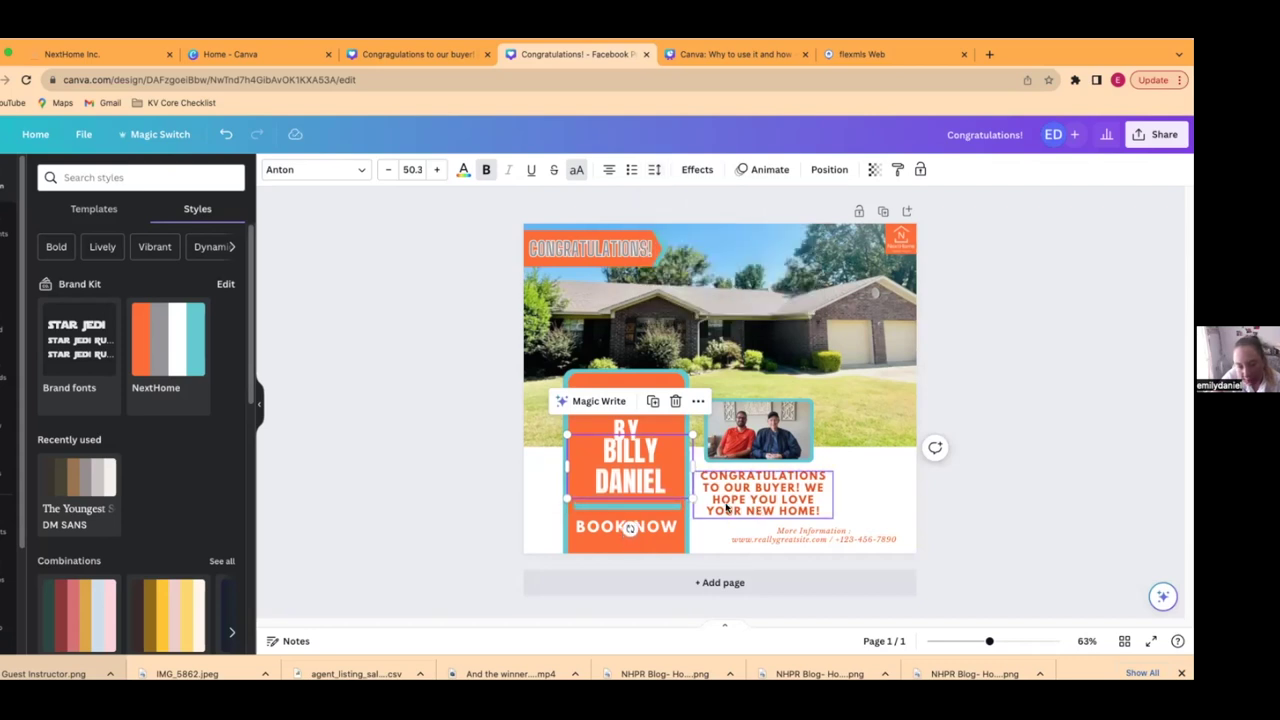
{"action": "left_click", "coordinate": [455, 533]}
- Shrink the agent's name to size 44.8 and nudge it right to centre it
{"action": "left_click", "coordinate": [613, 480]}
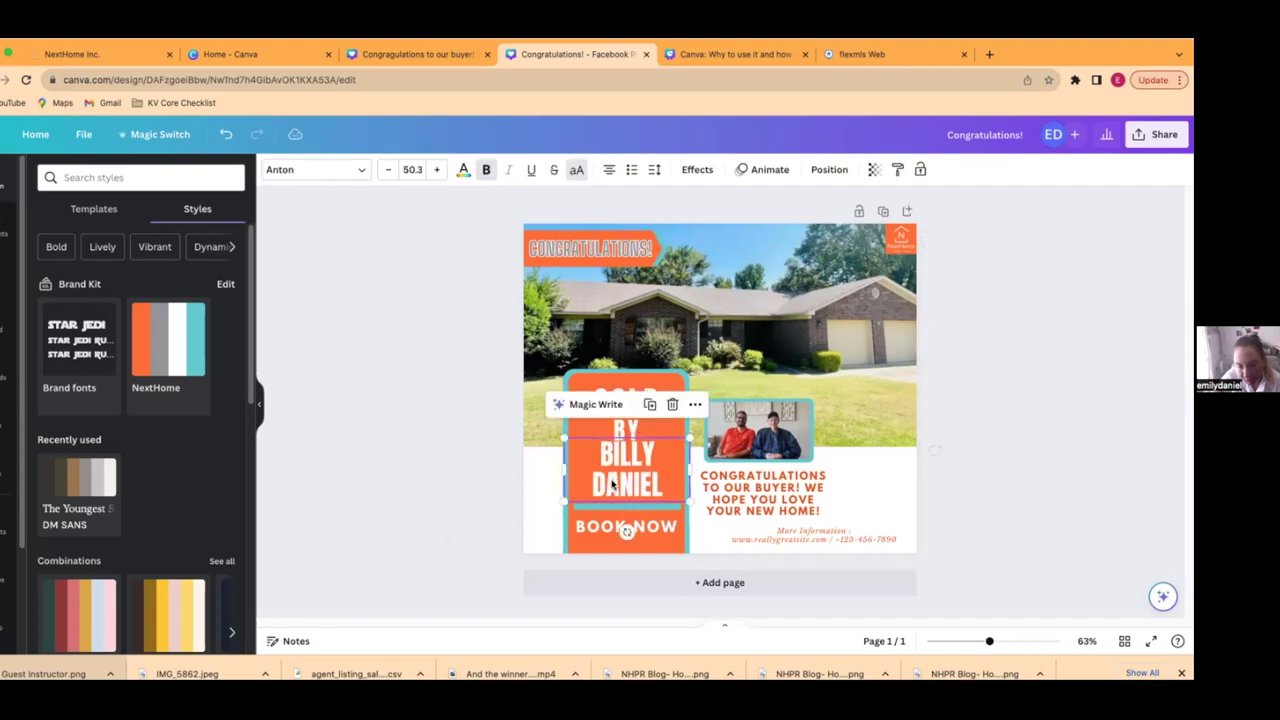
{"action": "left_click_drag", "start_coordinate": [687, 438], "coordinate": [676, 446]}
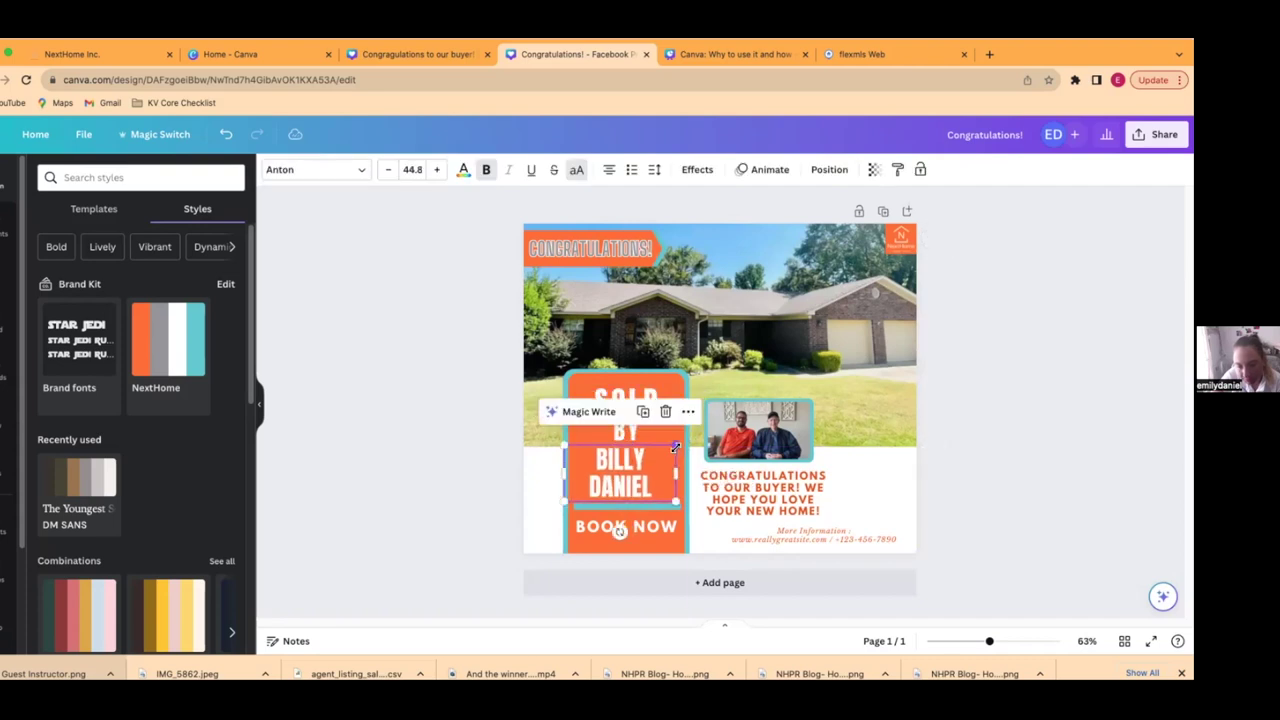
{"action": "left_click", "coordinate": [514, 486]}
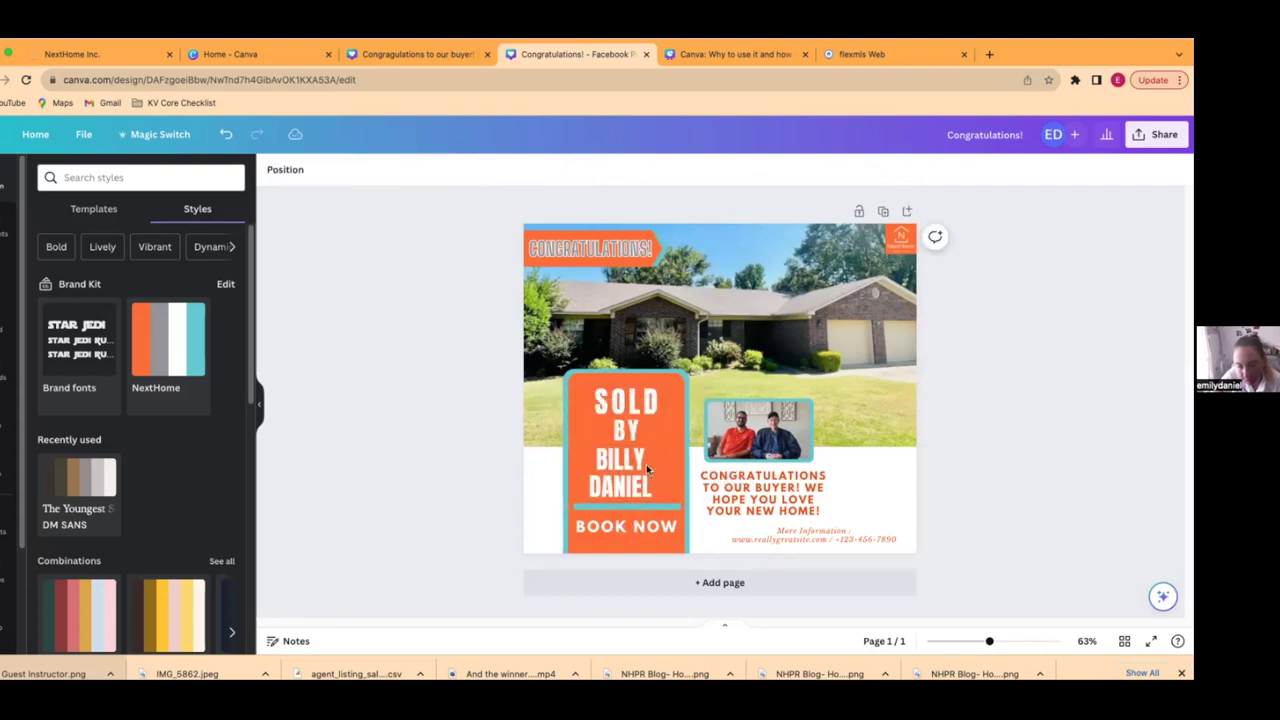
{"action": "left_click", "coordinate": [638, 480]}
{"action": "left_click_drag", "start_coordinate": [638, 480], "coordinate": [644, 481]}
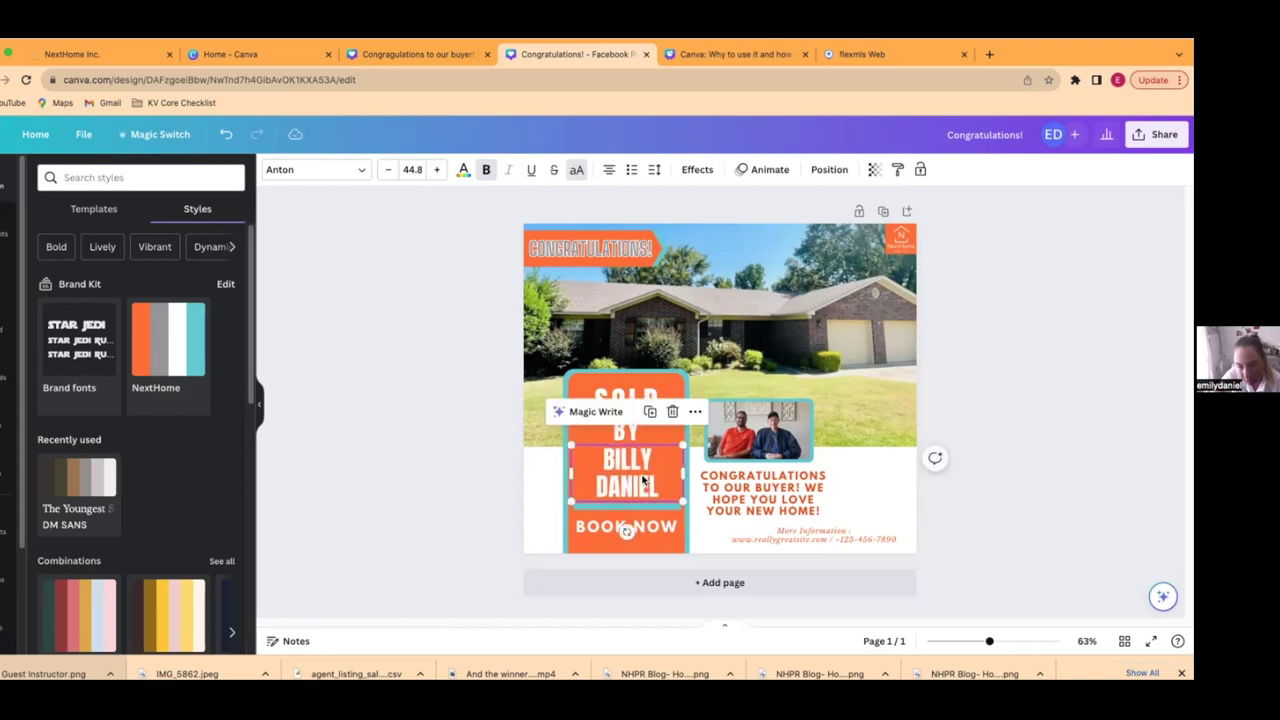
{"action": "left_click", "coordinate": [431, 491]}
- Delete BOOK NOW and add a shrunken orange dog logo from the brand logos
{"action": "left_click", "coordinate": [633, 541]}
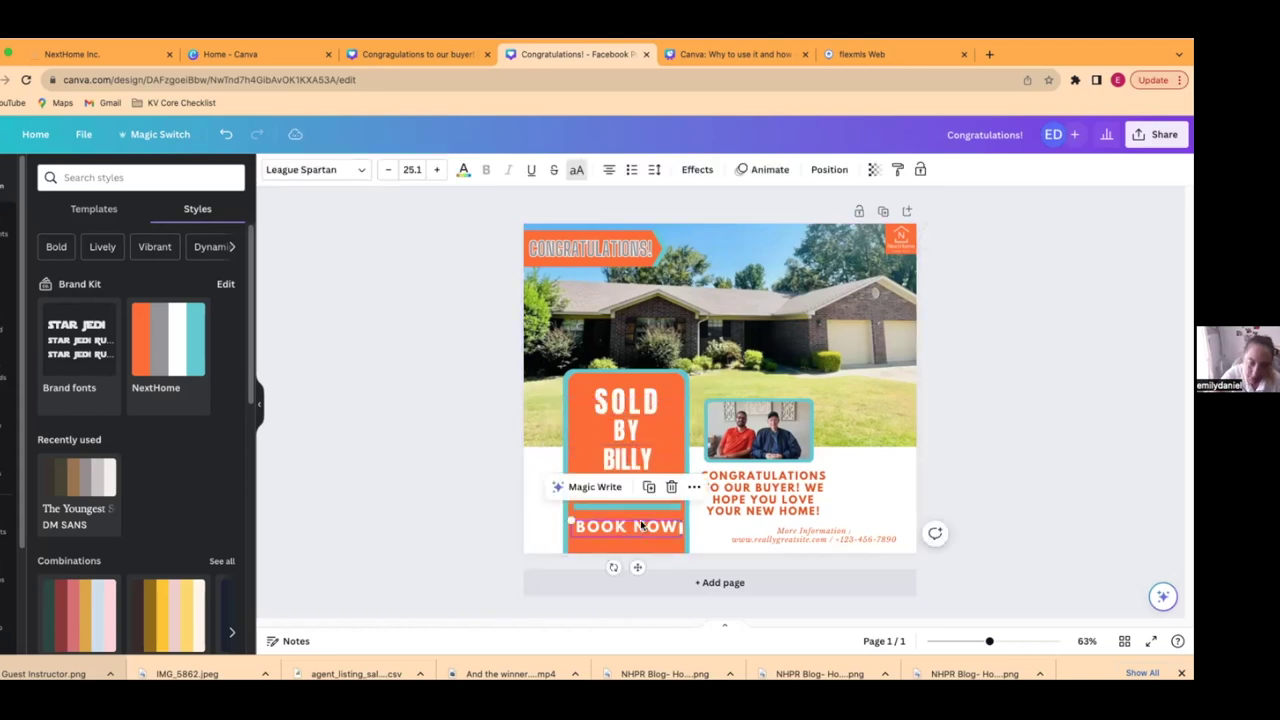
{"action": "key", "text": "Delete"}
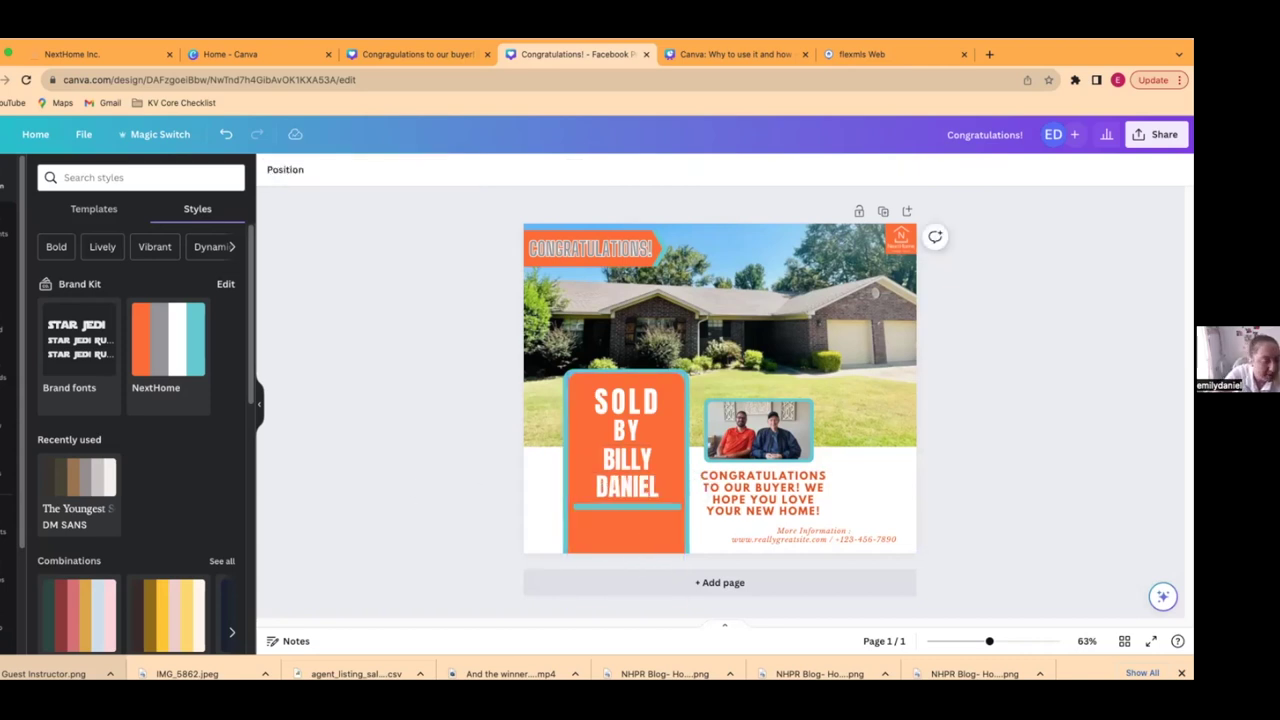
{"action": "left_click", "coordinate": [6, 590]}
{"action": "scroll", "coordinate": [115, 557], "scroll_direction": "down", "scroll_amount": 5}
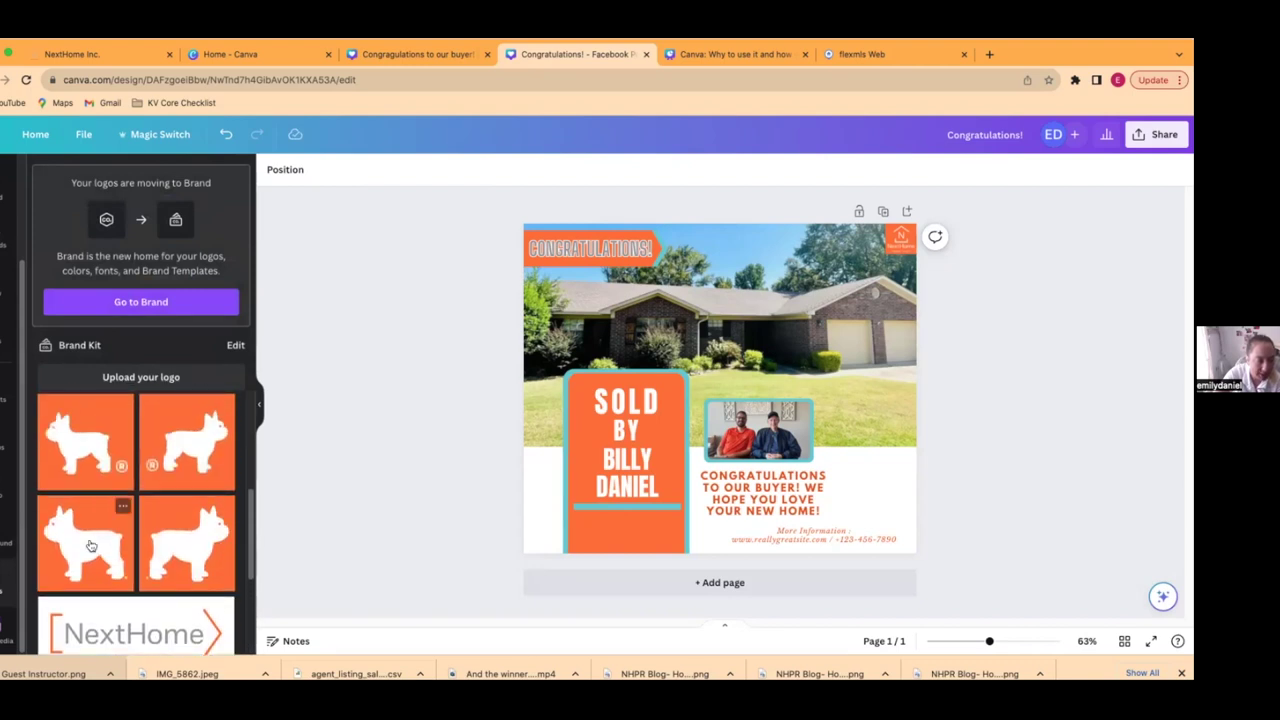
{"action": "left_click", "coordinate": [88, 545]}
{"action": "left_click_drag", "start_coordinate": [826, 281], "coordinate": [632, 537]}
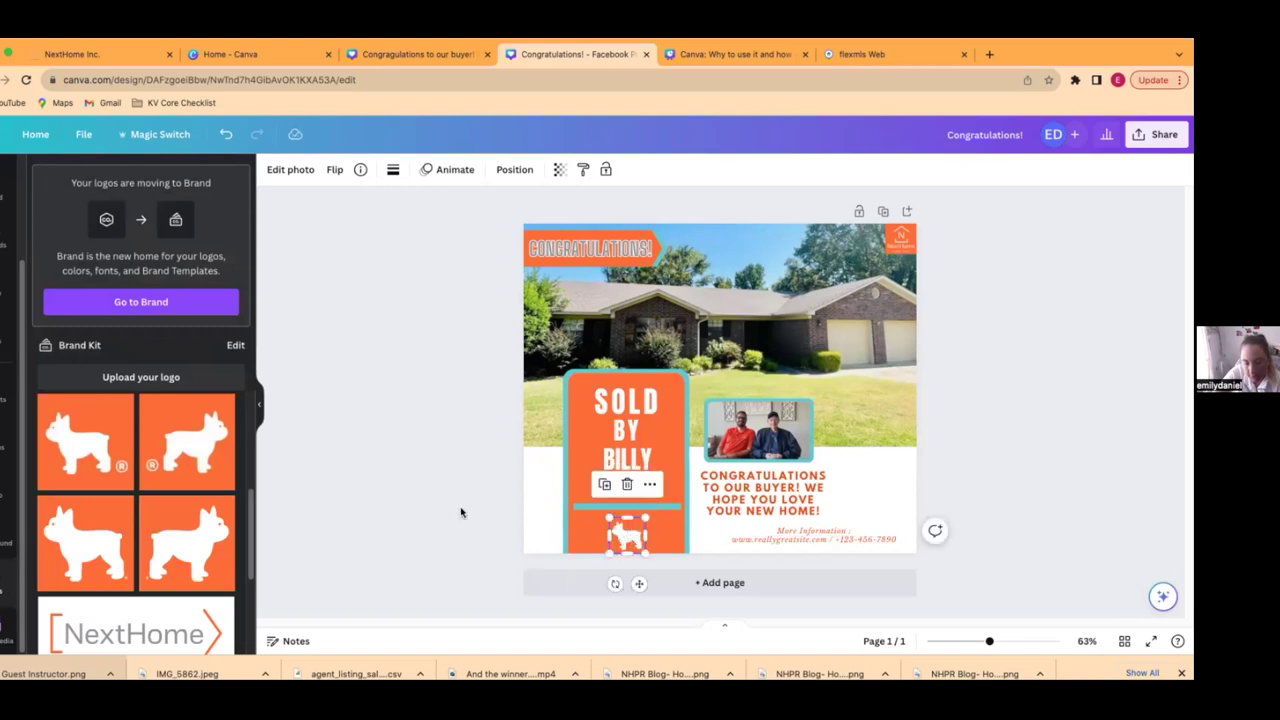
- Replace it with a different dog logo sized to 144x144
{"action": "left_click", "coordinate": [460, 514]}
{"action": "left_click", "coordinate": [632, 537]}
{"action": "key", "text": "Delete"}
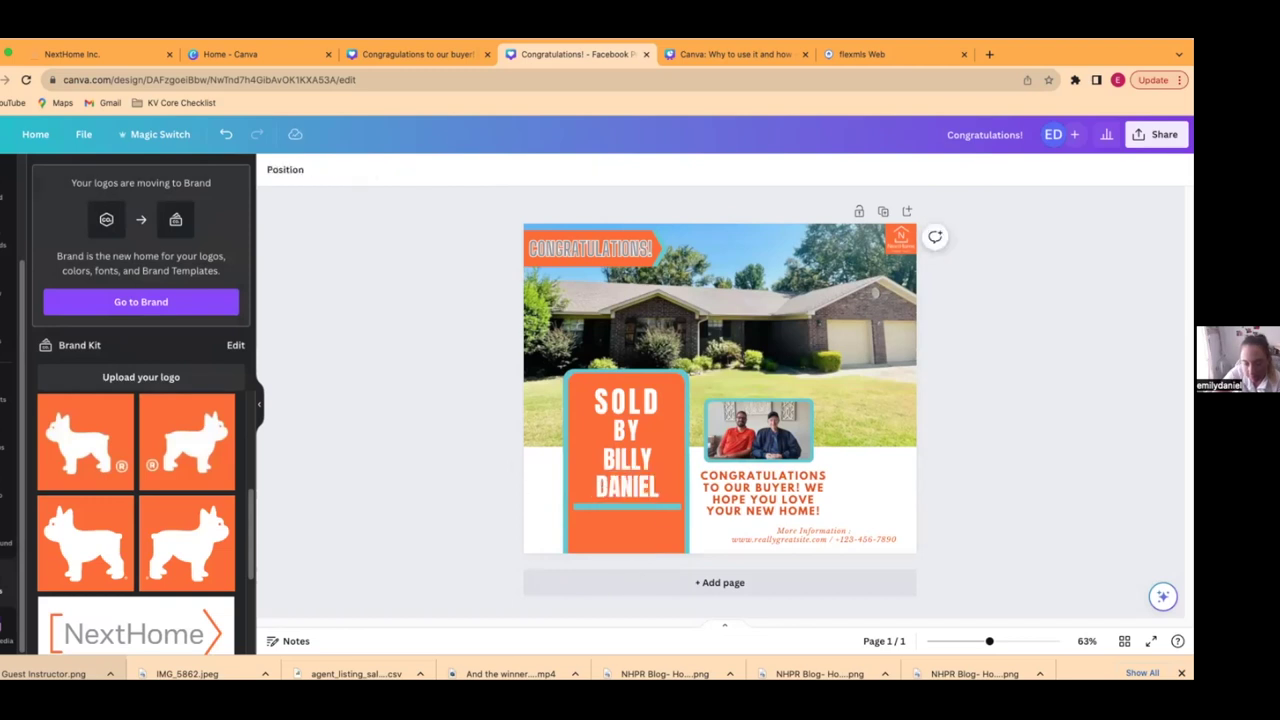
{"action": "left_click", "coordinate": [96, 463]}
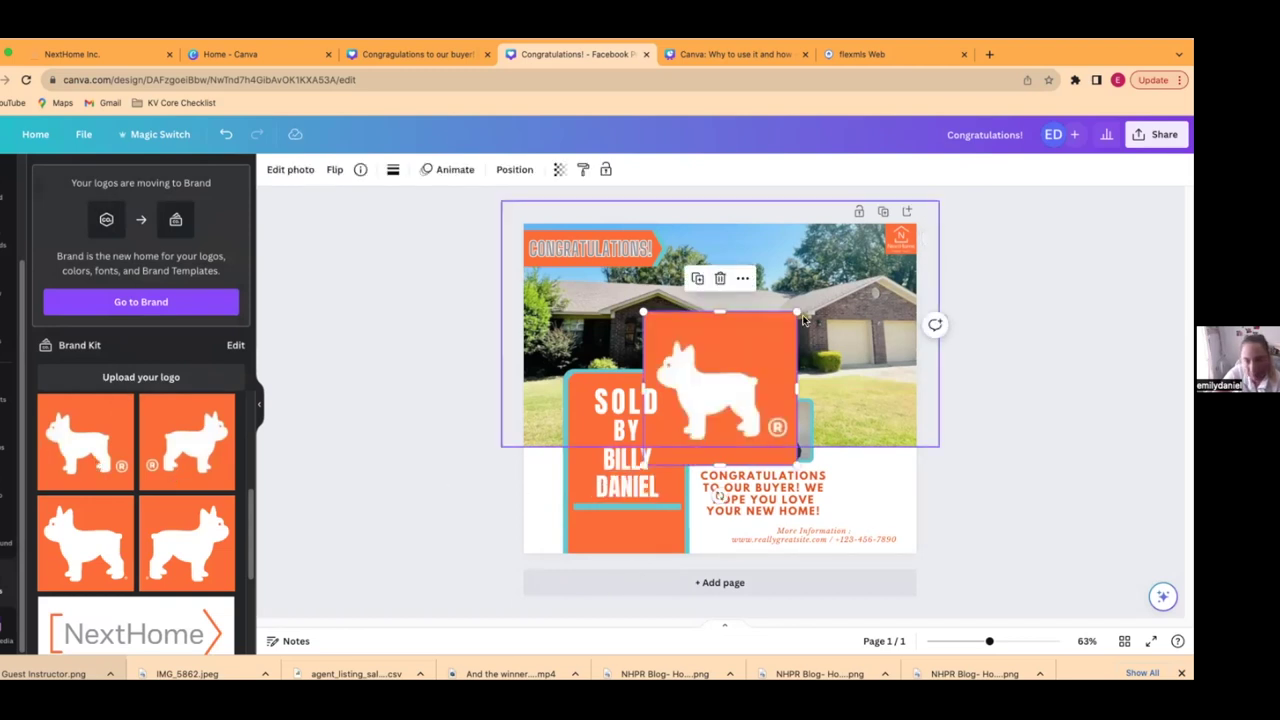
{"action": "left_click_drag", "start_coordinate": [800, 314], "coordinate": [628, 530]}
{"action": "left_click", "coordinate": [466, 491]}
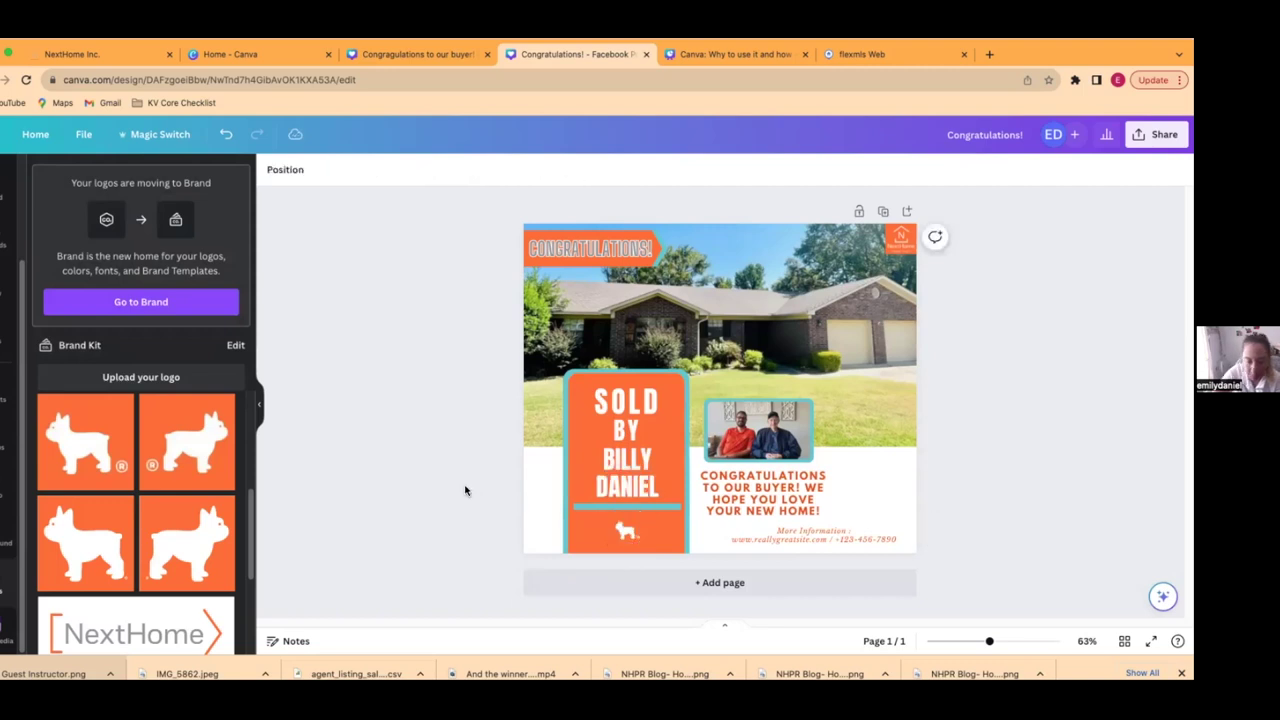
- Shrink the dog logo further at the bottom of the orange sign
{"action": "left_click", "coordinate": [622, 528]}
{"action": "mouse_move", "coordinate": [613, 515]}
{"action": "left_mouse_down"}
{"action": "mouse_move", "coordinate": [647, 550]}
{"action": "mouse_move", "coordinate": [624, 538]}
{"action": "left_mouse_up"}
{"action": "left_click", "coordinate": [657, 514]}
{"action": "left_click", "coordinate": [625, 535]}
{"action": "left_click", "coordinate": [512, 508]}
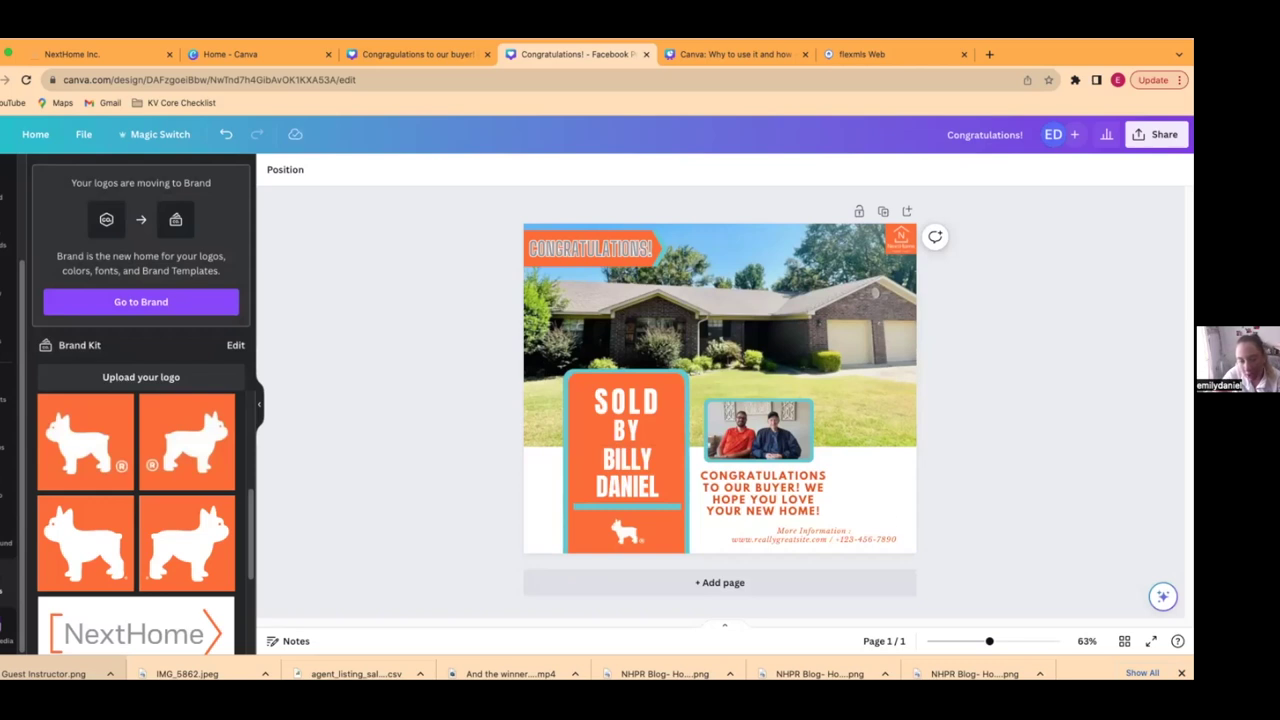
{"action": "left_click", "coordinate": [832, 540]}
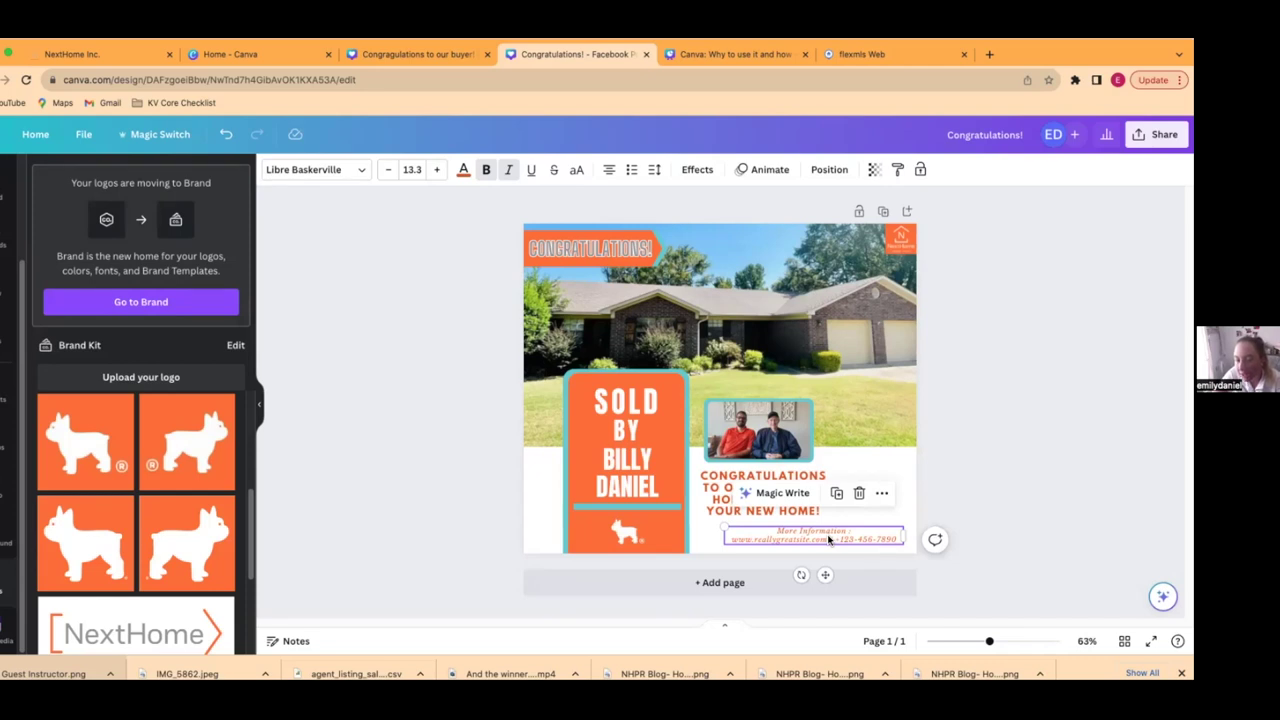
- Move the contact line left, make it the grey brand colour, and retype it as the disclaimer
{"action": "left_click_drag", "start_coordinate": [828, 540], "coordinate": [776, 534]}
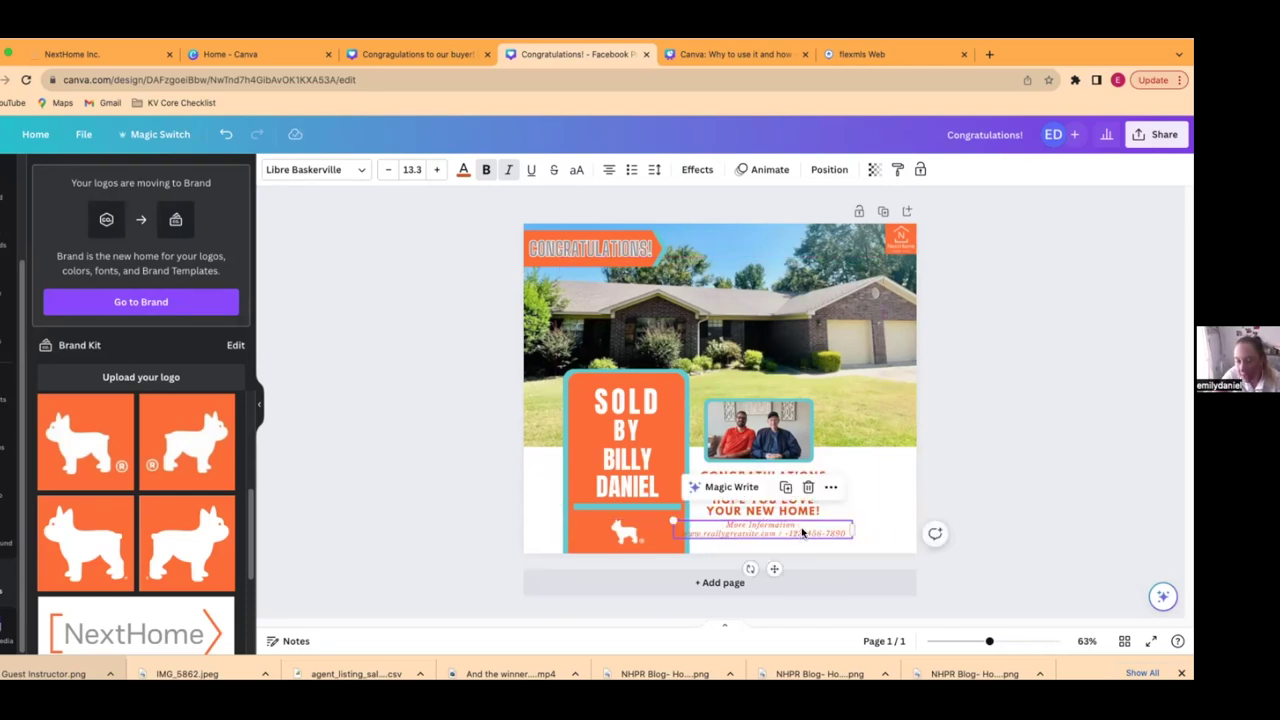
{"action": "left_click", "coordinate": [463, 170]}
{"action": "left_click", "coordinate": [79, 350]}
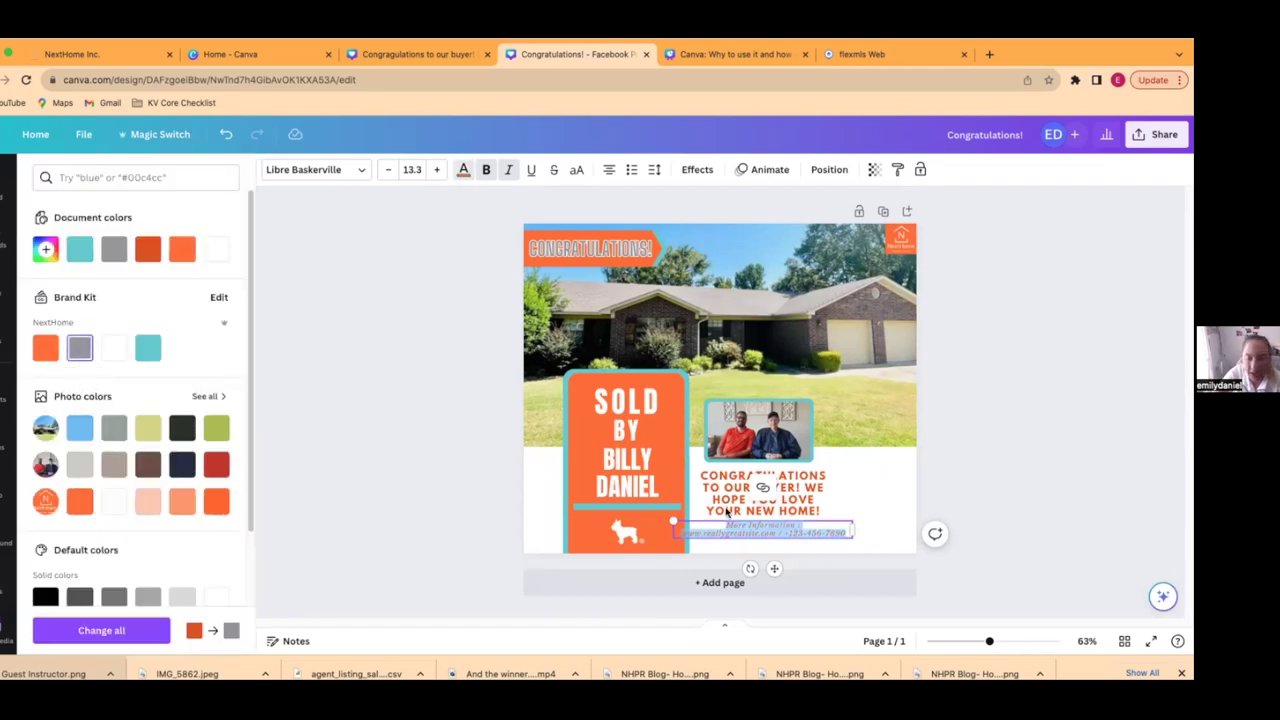
{"action": "type", "text": "Find"}
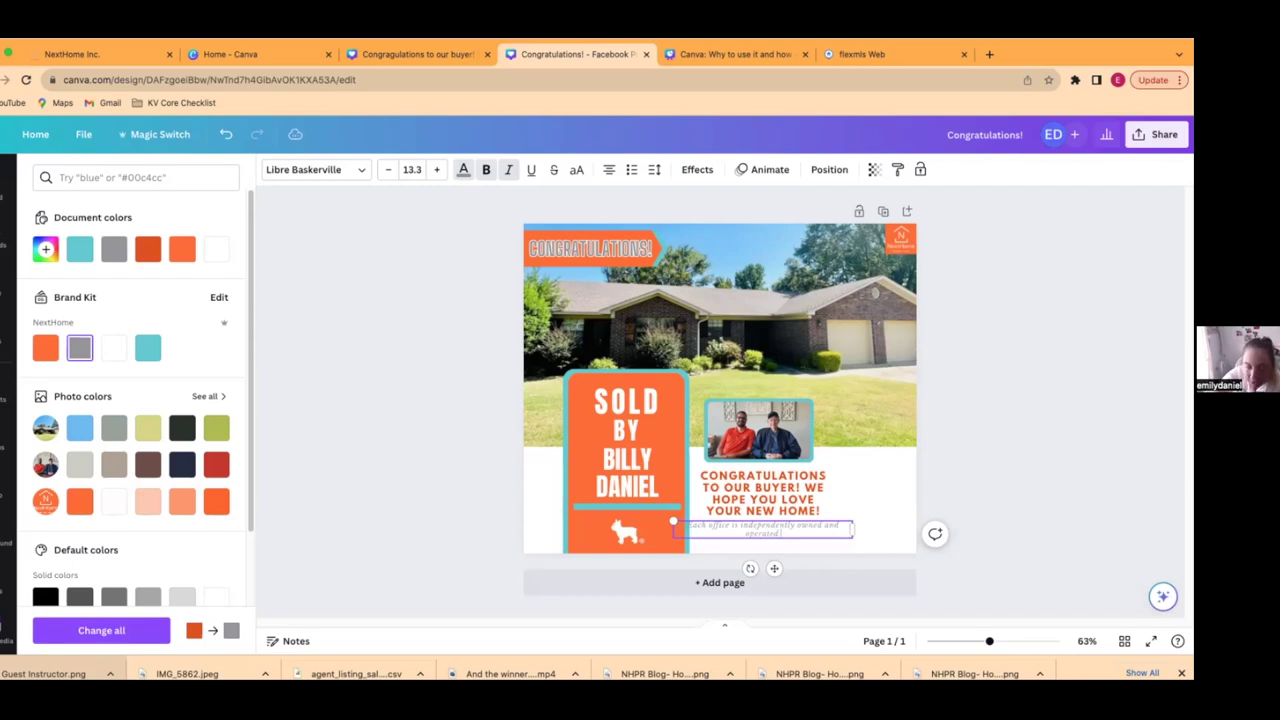
- Widen the size 8.4 disclaimer onto one line and place it under the congratulations message
{"action": "left_click_drag", "start_coordinate": [851, 528], "coordinate": [772, 557]}
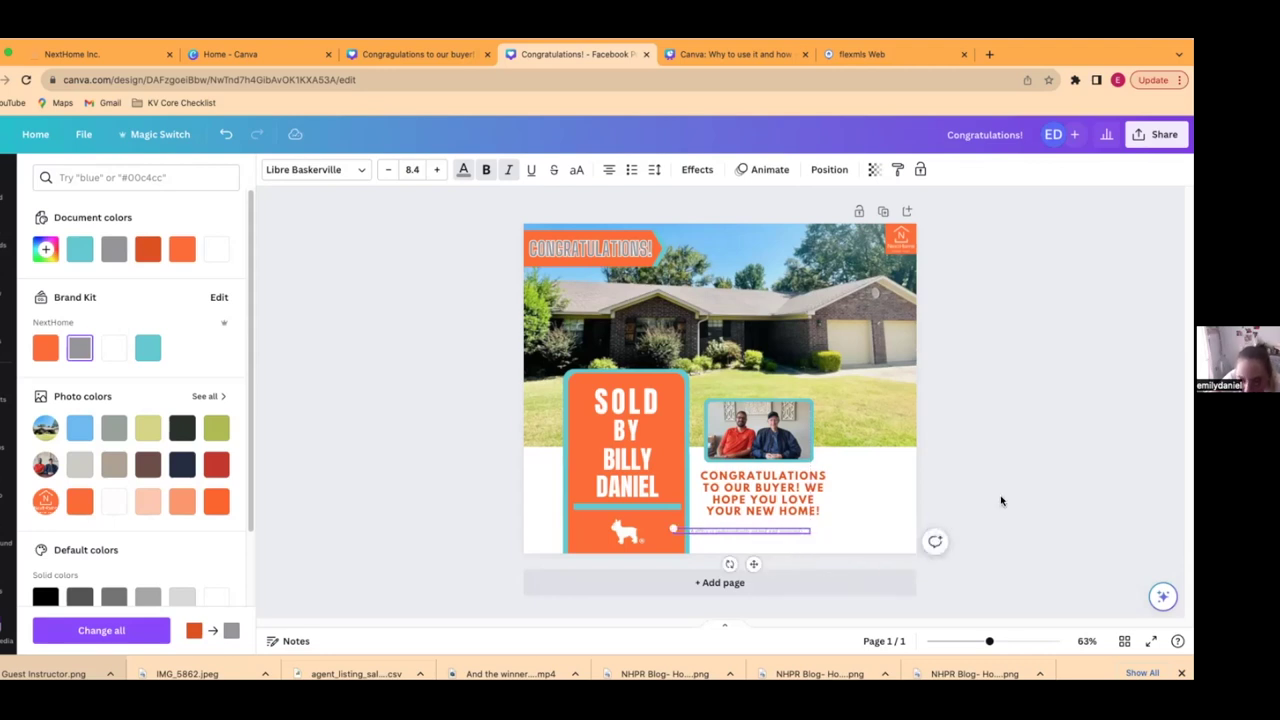
{"action": "left_click", "coordinate": [749, 534]}
{"action": "left_click", "coordinate": [1034, 503]}
{"action": "left_click", "coordinate": [775, 537]}
{"action": "left_click_drag", "start_coordinate": [775, 537], "coordinate": [801, 545]}
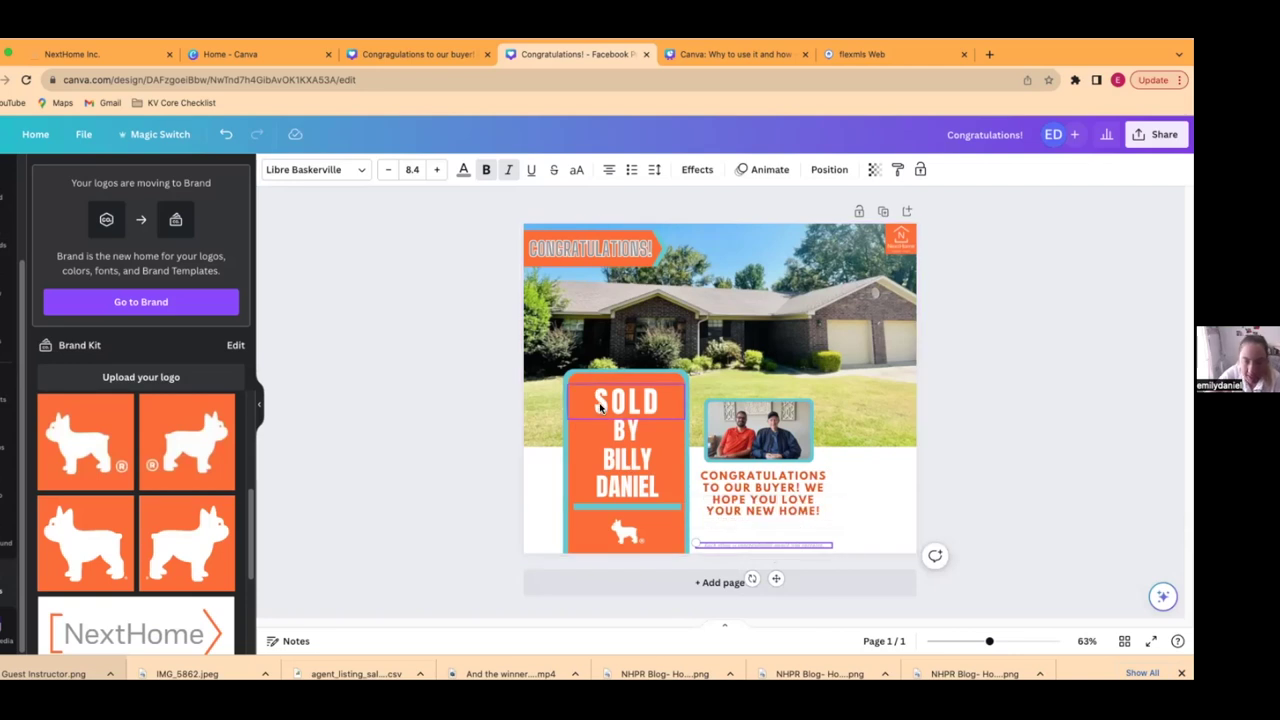
- Search Uploads for 'b' and add the agent's photo to the design
{"action": "left_click", "coordinate": [10, 252]}
{"action": "left_click", "coordinate": [112, 177]}
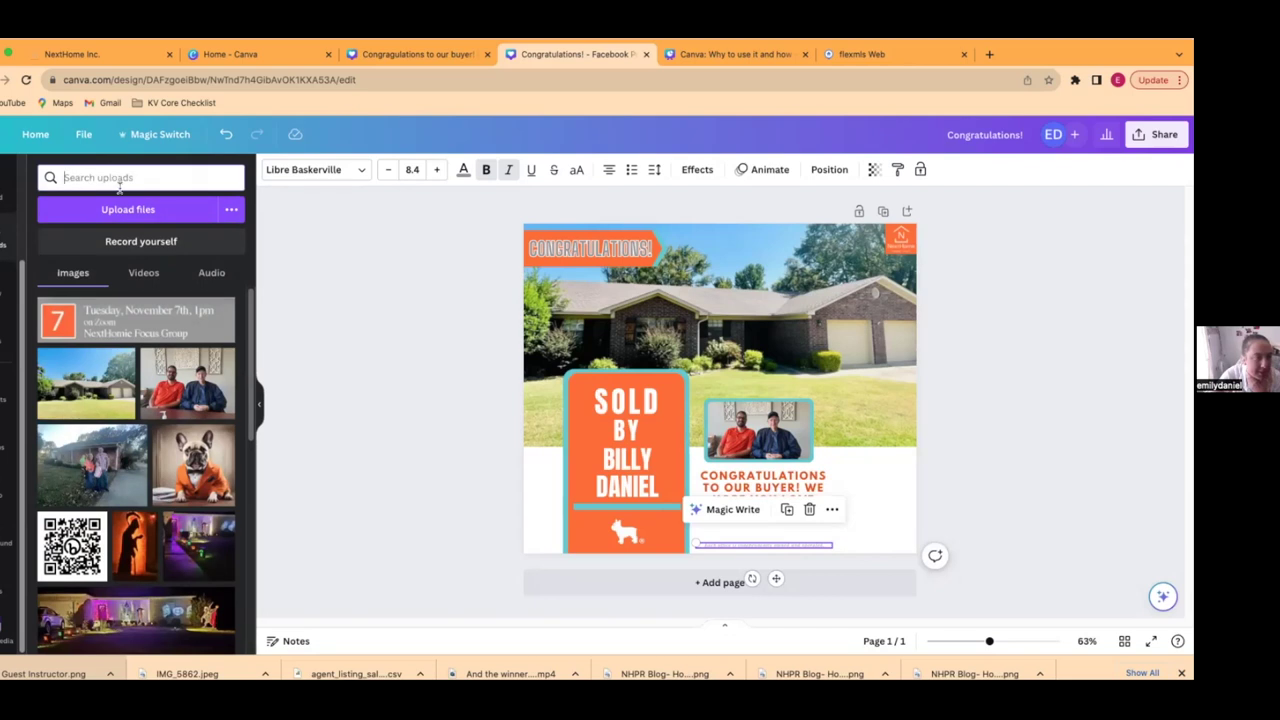
{"action": "type", "text": "billy"}
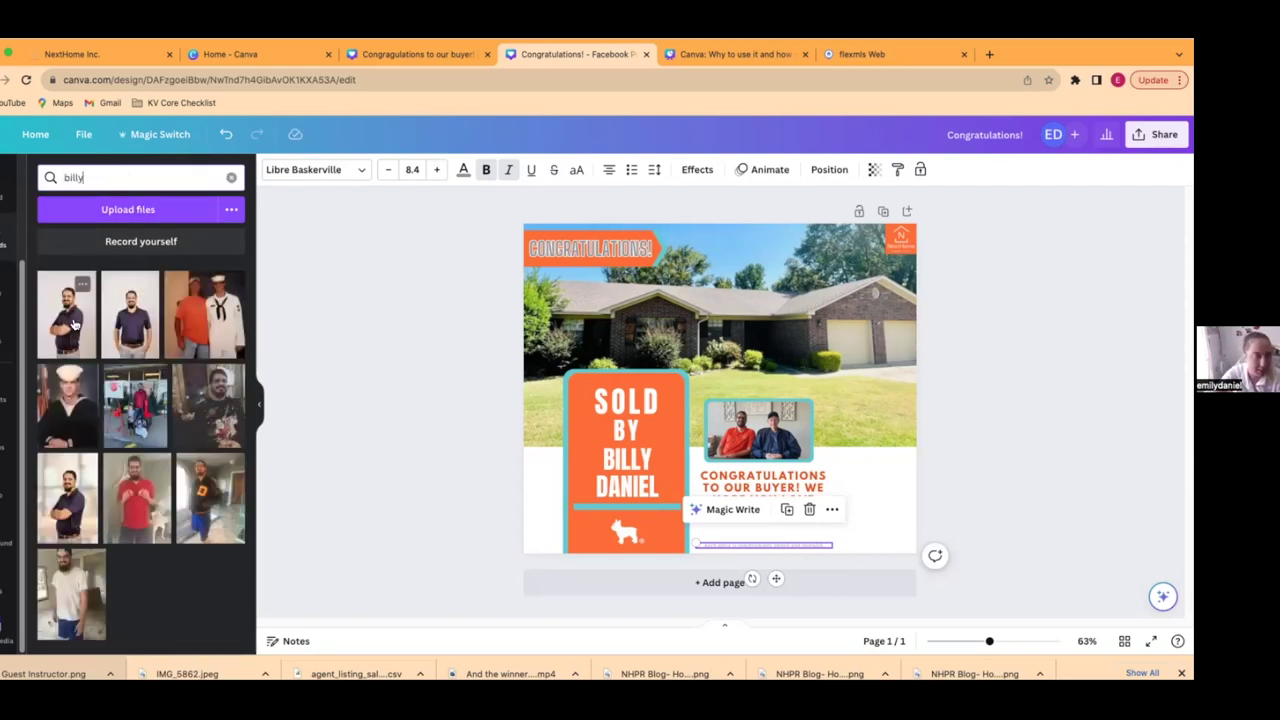
{"action": "left_click", "coordinate": [70, 320]}
{"action": "left_click_drag", "start_coordinate": [699, 297], "coordinate": [779, 310]}
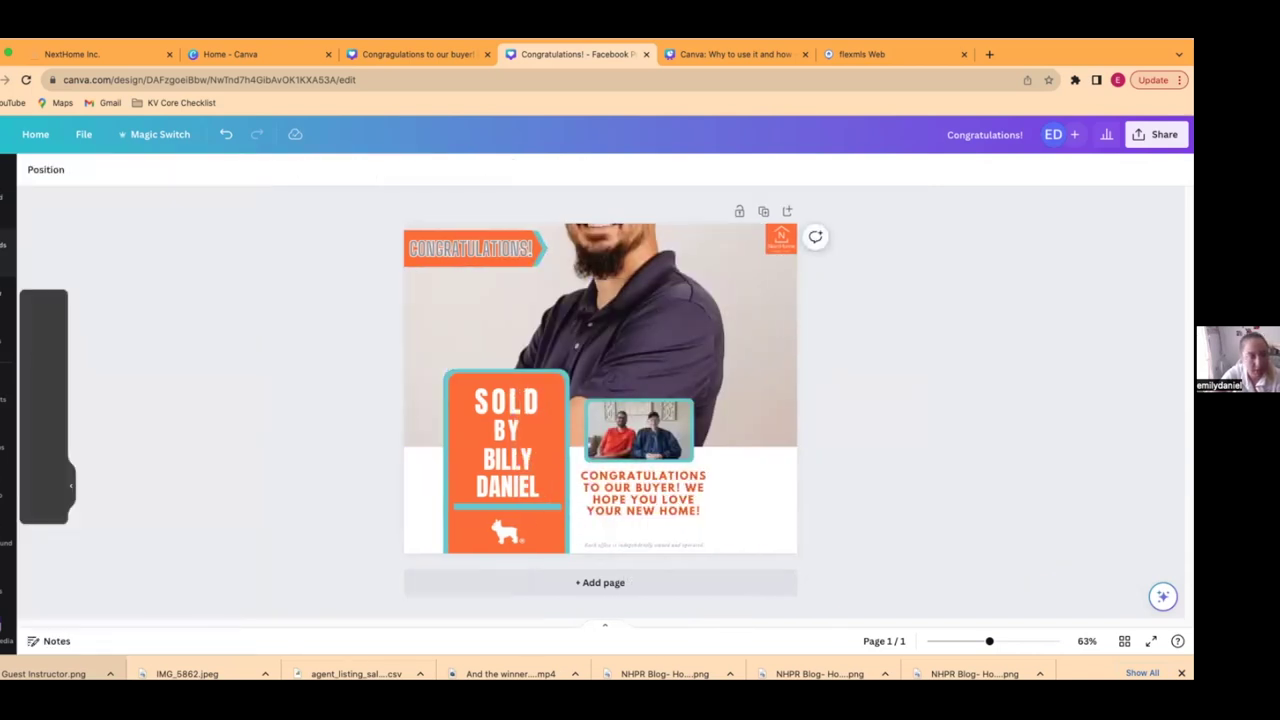
- Undo the accidental replacement of the house background with the agent photo
{"action": "left_click", "coordinate": [8, 345]}
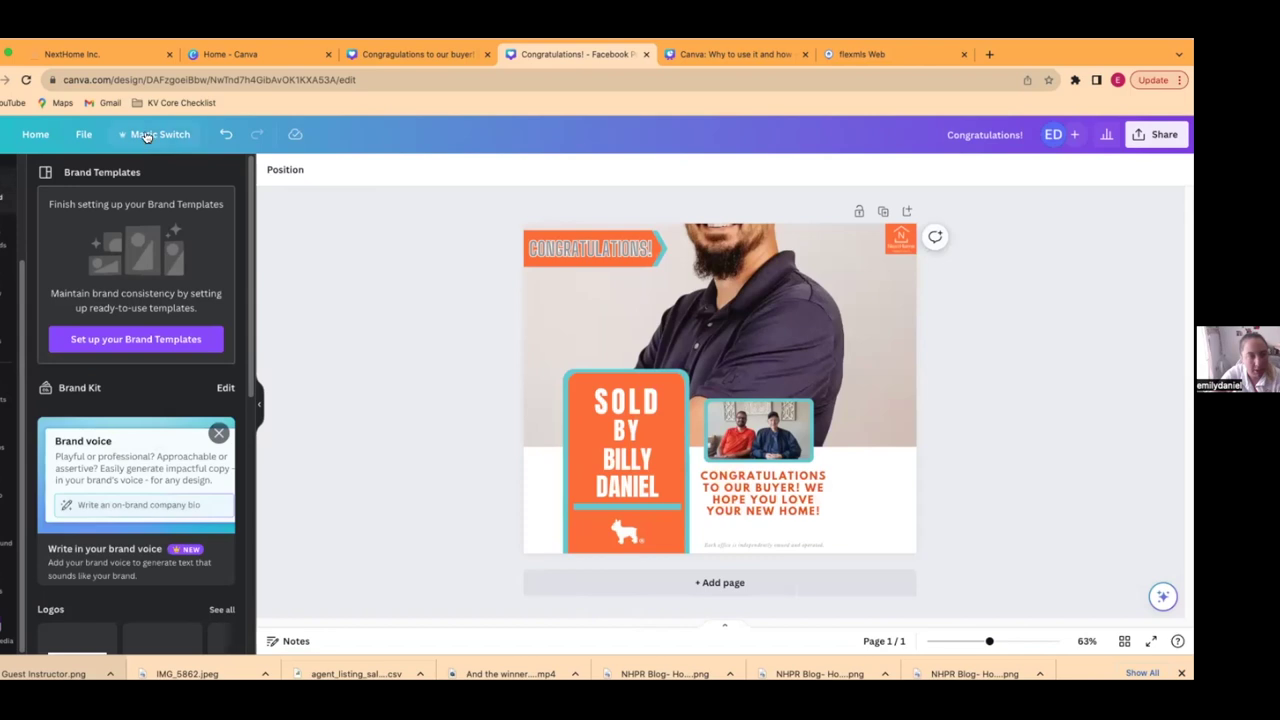
{"action": "left_click", "coordinate": [228, 135]}
{"action": "left_click_drag", "start_coordinate": [768, 392], "coordinate": [839, 390]}
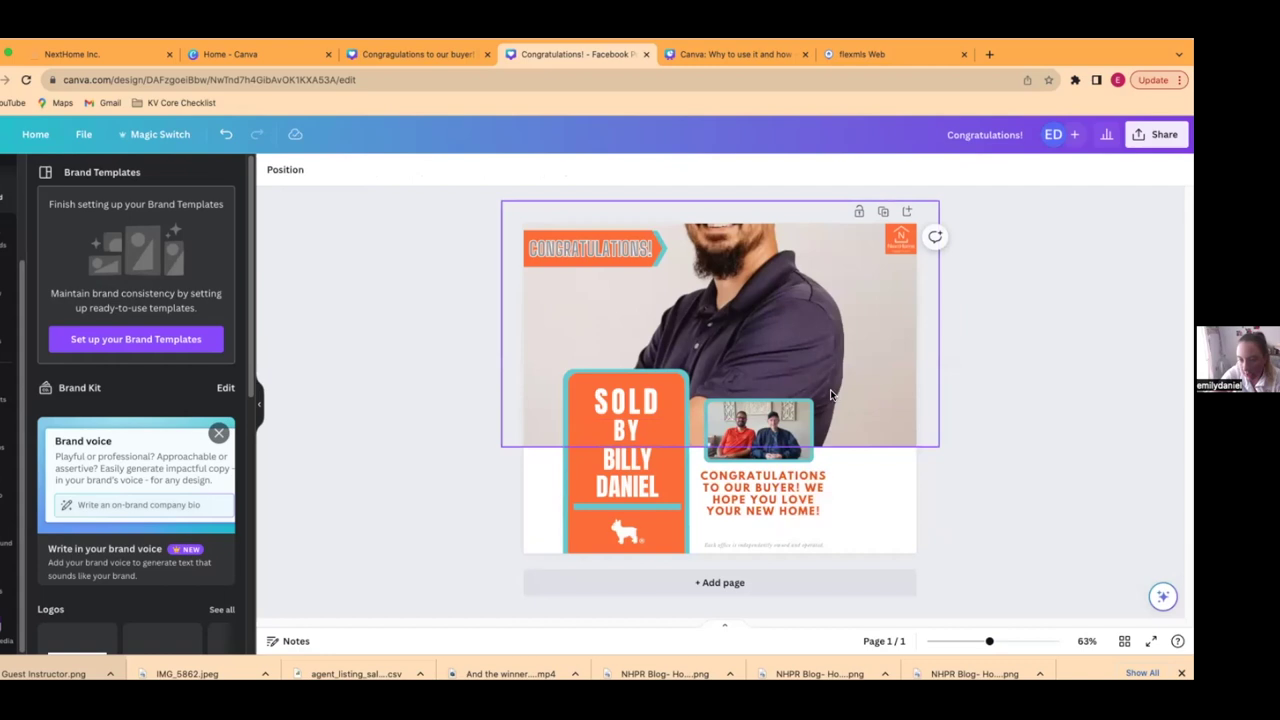
{"action": "left_click", "coordinate": [226, 134]}
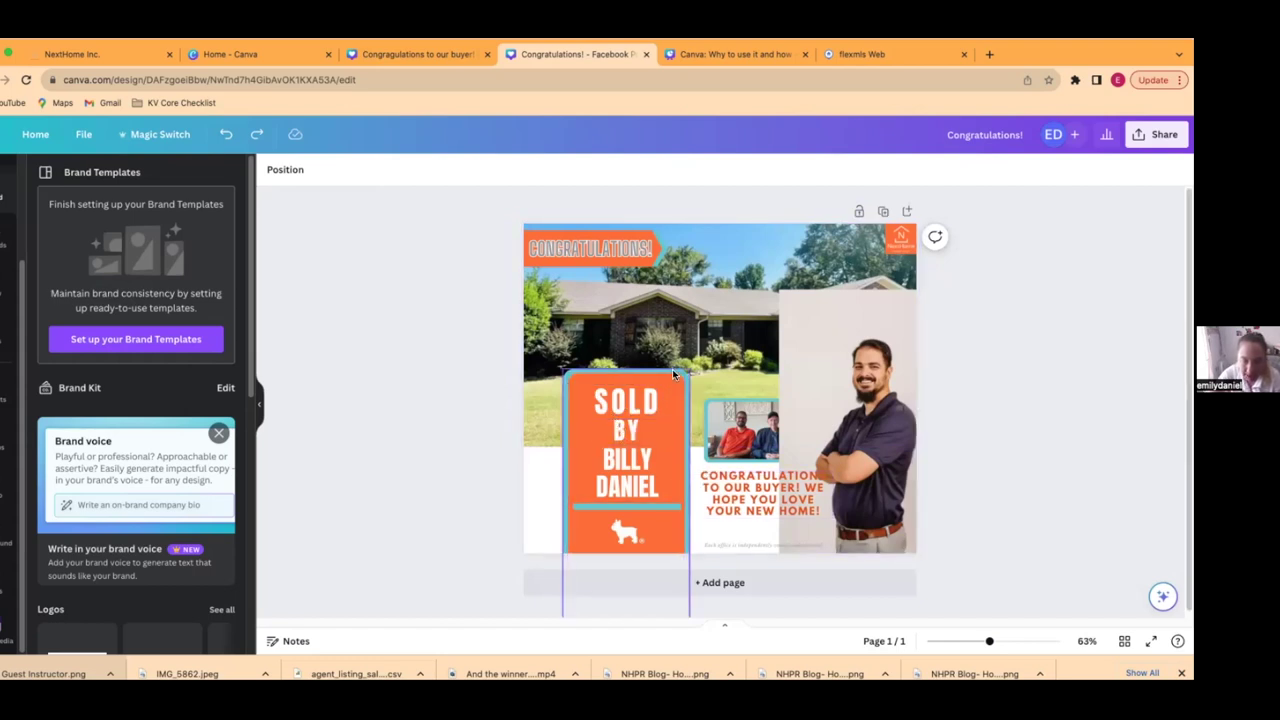
- Group the buyers' photo, congratulations message and disclaimer, and move the group up
{"action": "left_click", "coordinate": [743, 418]}
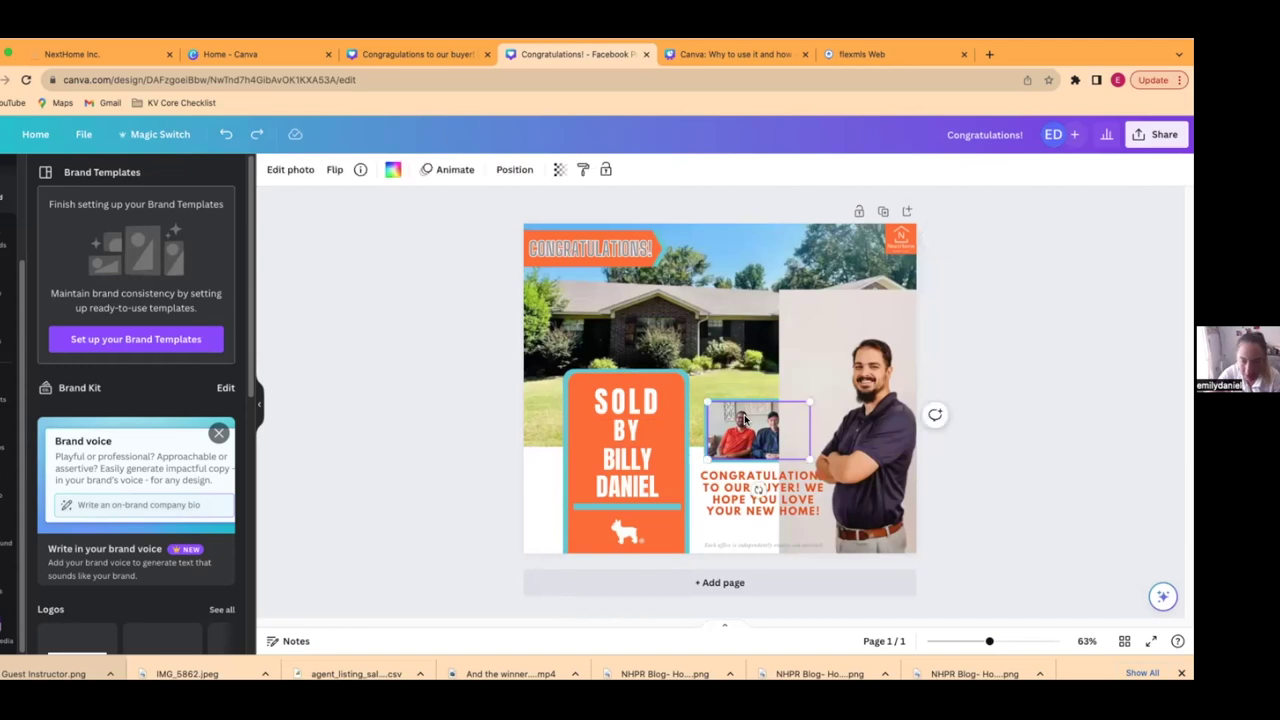
{"action": "left_click", "coordinate": [742, 402]}
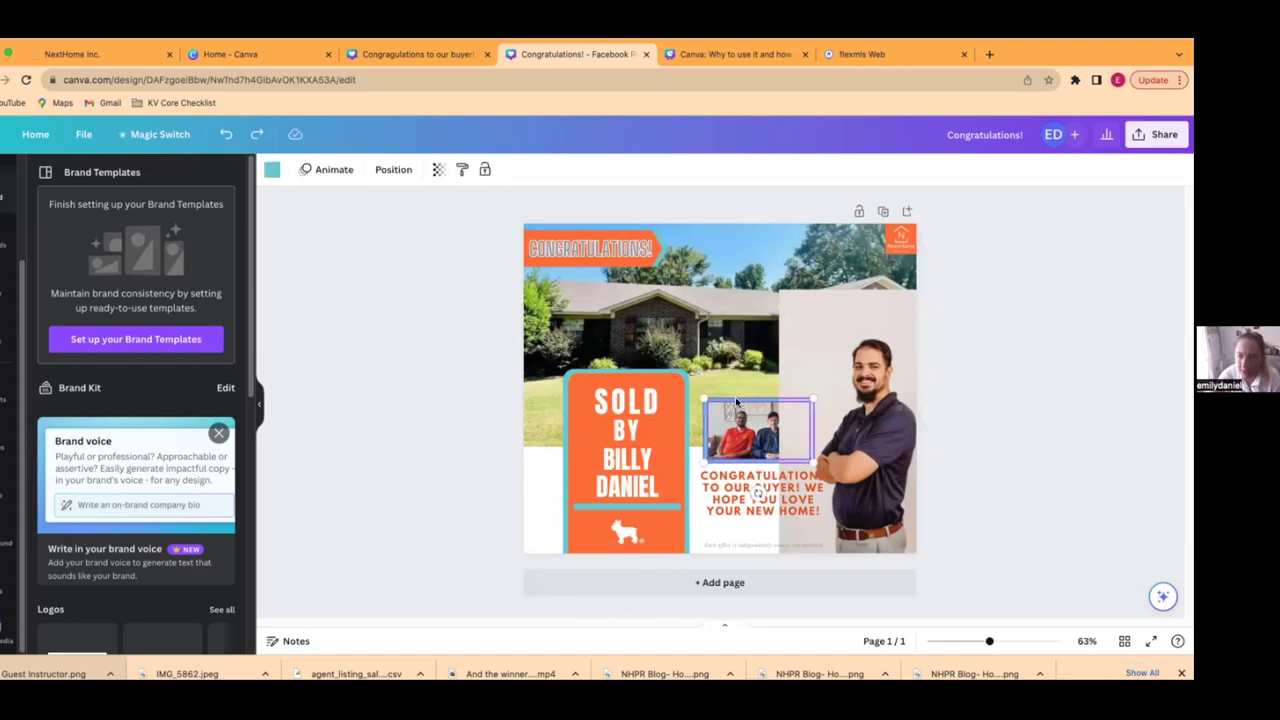
{"action": "left_click", "coordinate": [734, 488]}
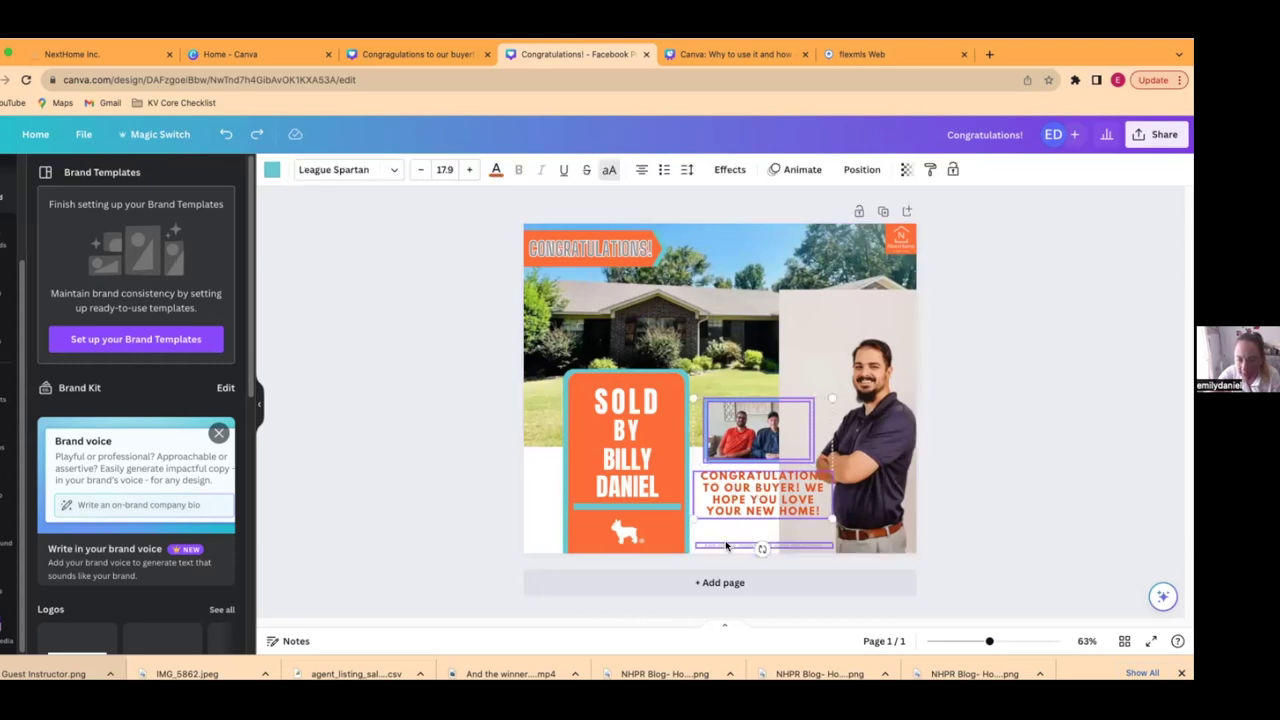
{"action": "left_click", "coordinate": [728, 545], "text": "shift"}
{"action": "left_click", "coordinate": [820, 418], "text": "shift"}
{"action": "left_click", "coordinate": [808, 397], "text": "shift"}
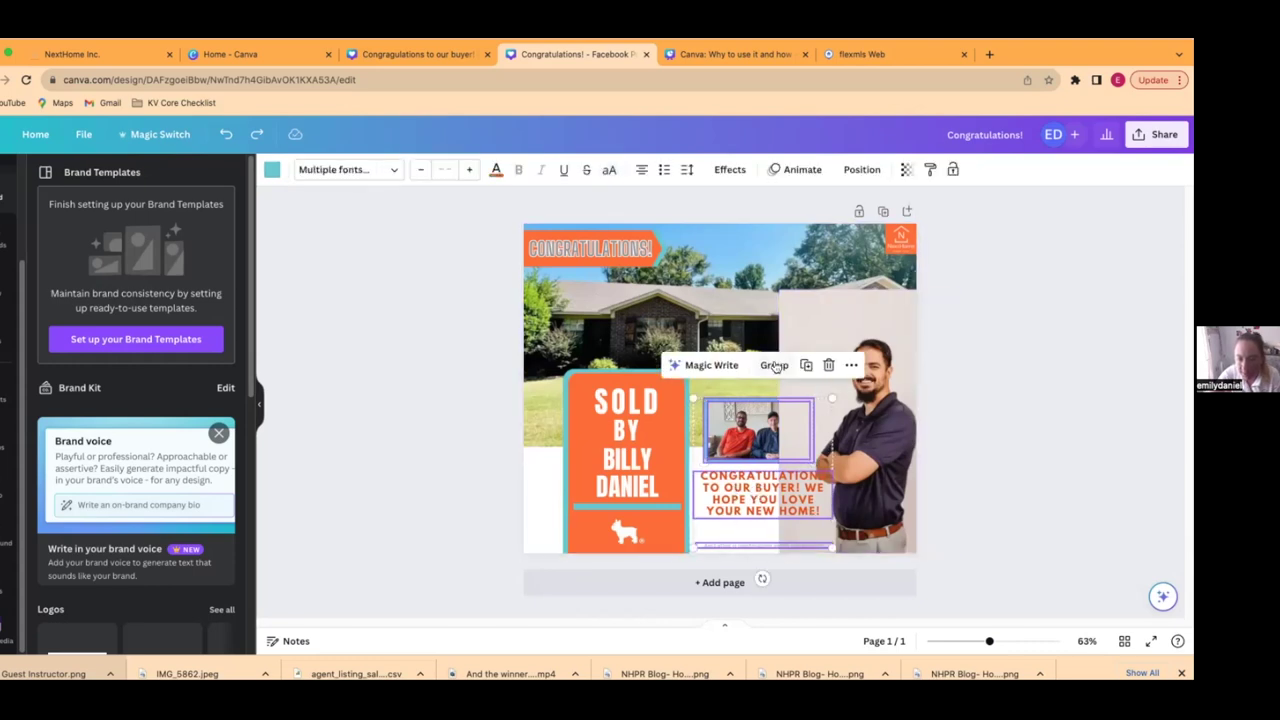
{"action": "left_click", "coordinate": [774, 364]}
{"action": "left_click_drag", "start_coordinate": [755, 447], "coordinate": [718, 238]}
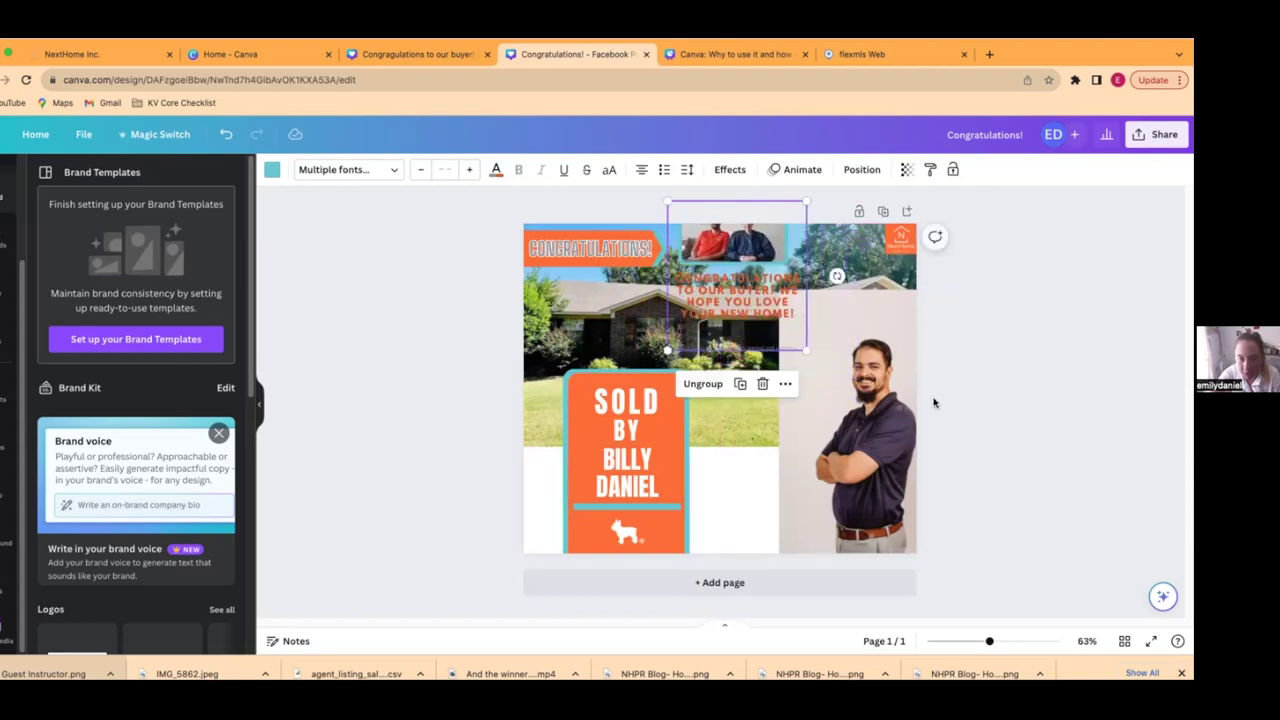
- Group the orange SOLD sign's text and dog logo and move it beside the agent
{"action": "left_click", "coordinate": [524, 374]}
{"action": "left_click", "coordinate": [604, 370]}
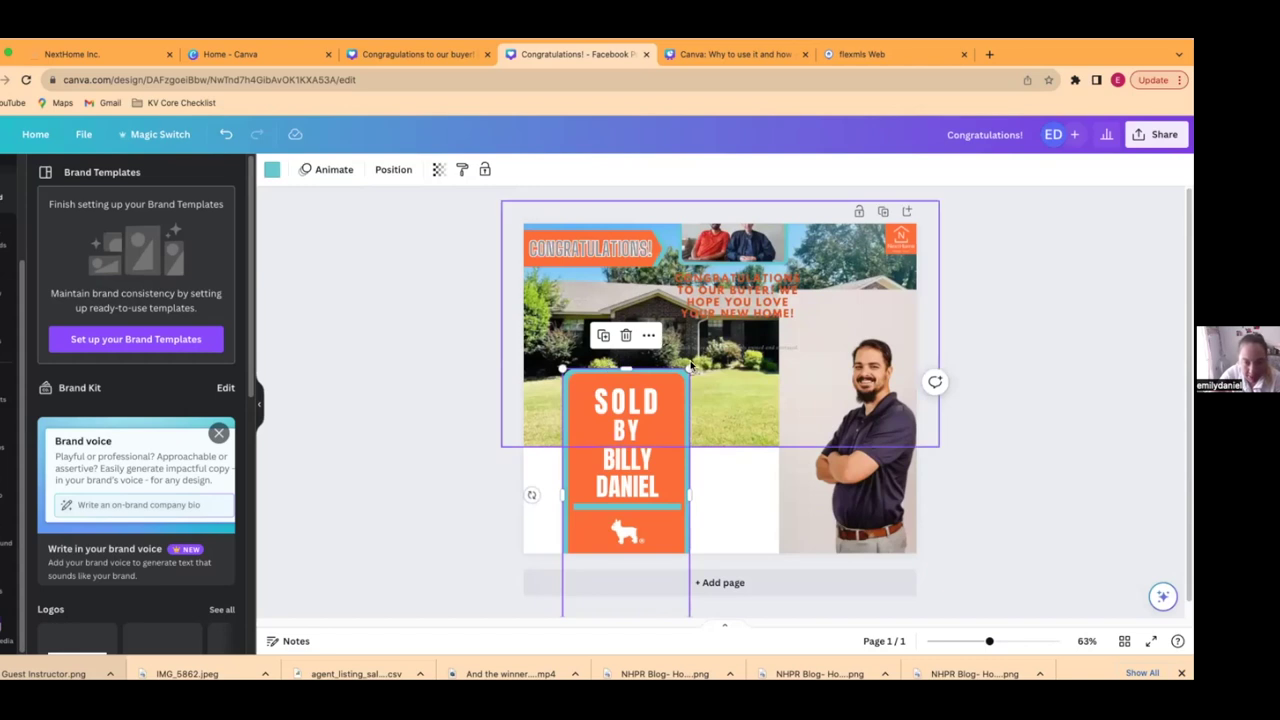
{"action": "left_click", "coordinate": [577, 394]}
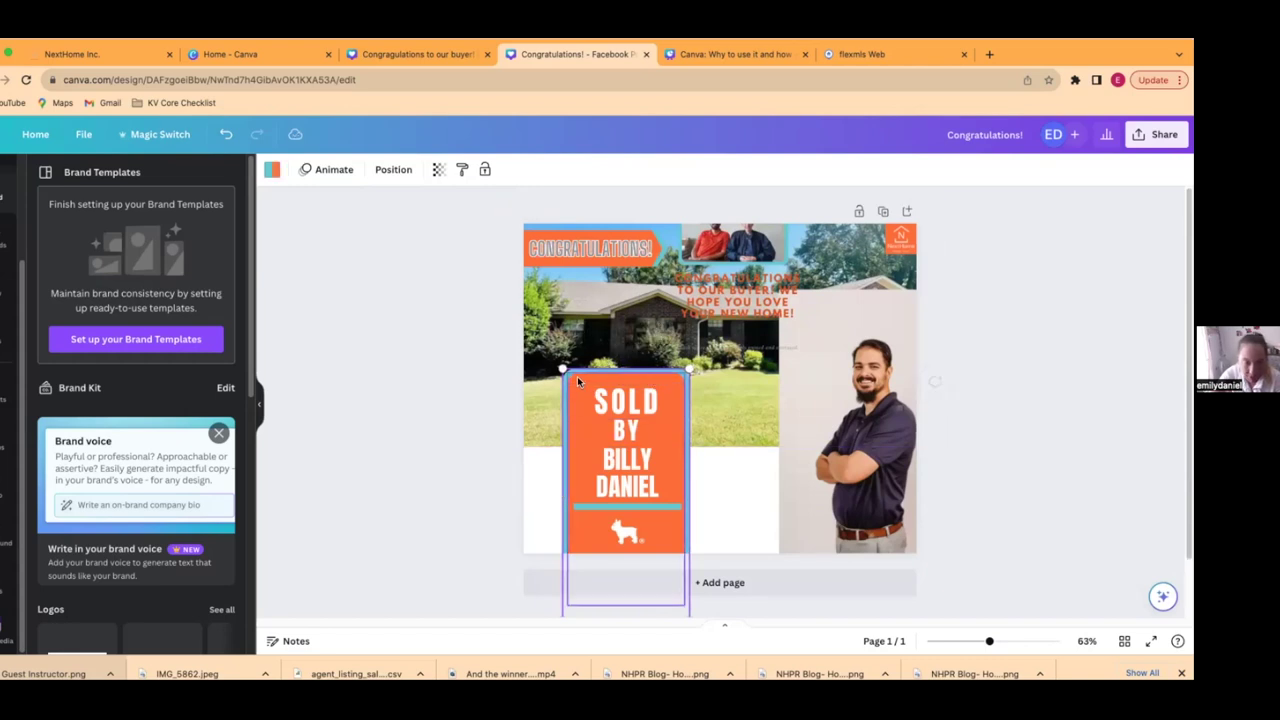
{"action": "left_click", "coordinate": [610, 397]}
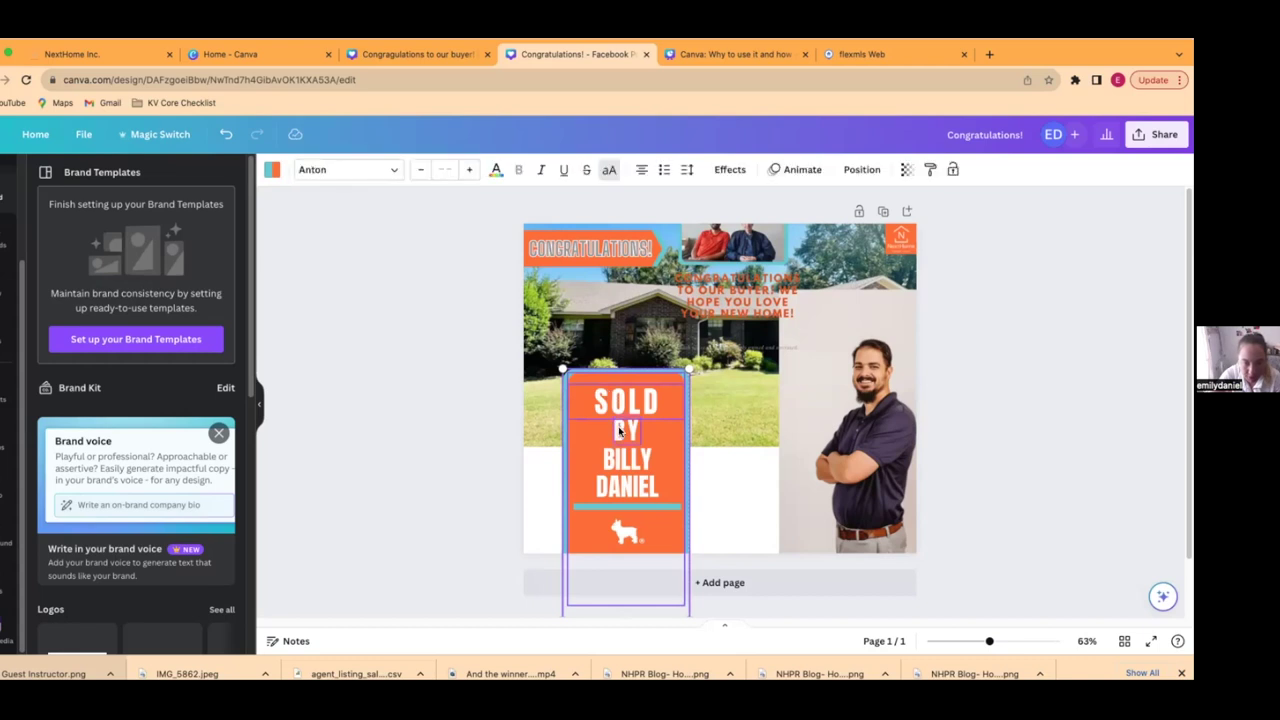
{"action": "left_click", "coordinate": [621, 526], "text": "shift"}
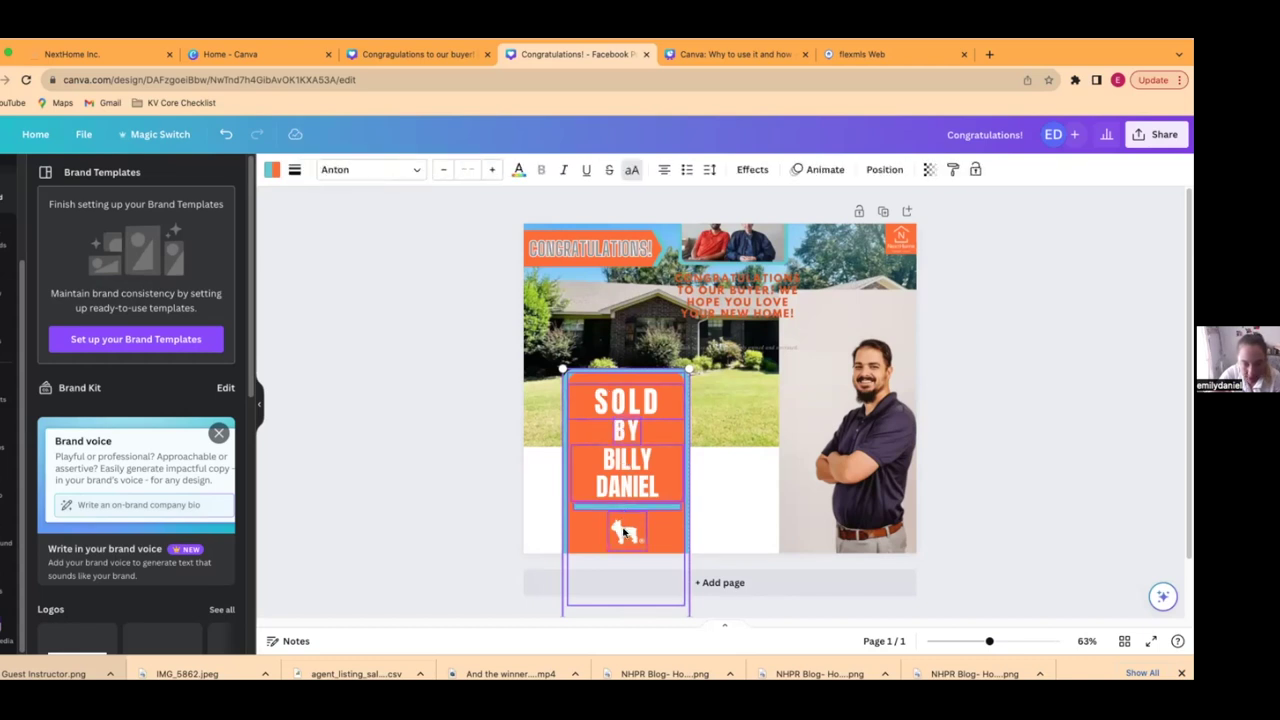
{"action": "left_click", "coordinate": [637, 336]}
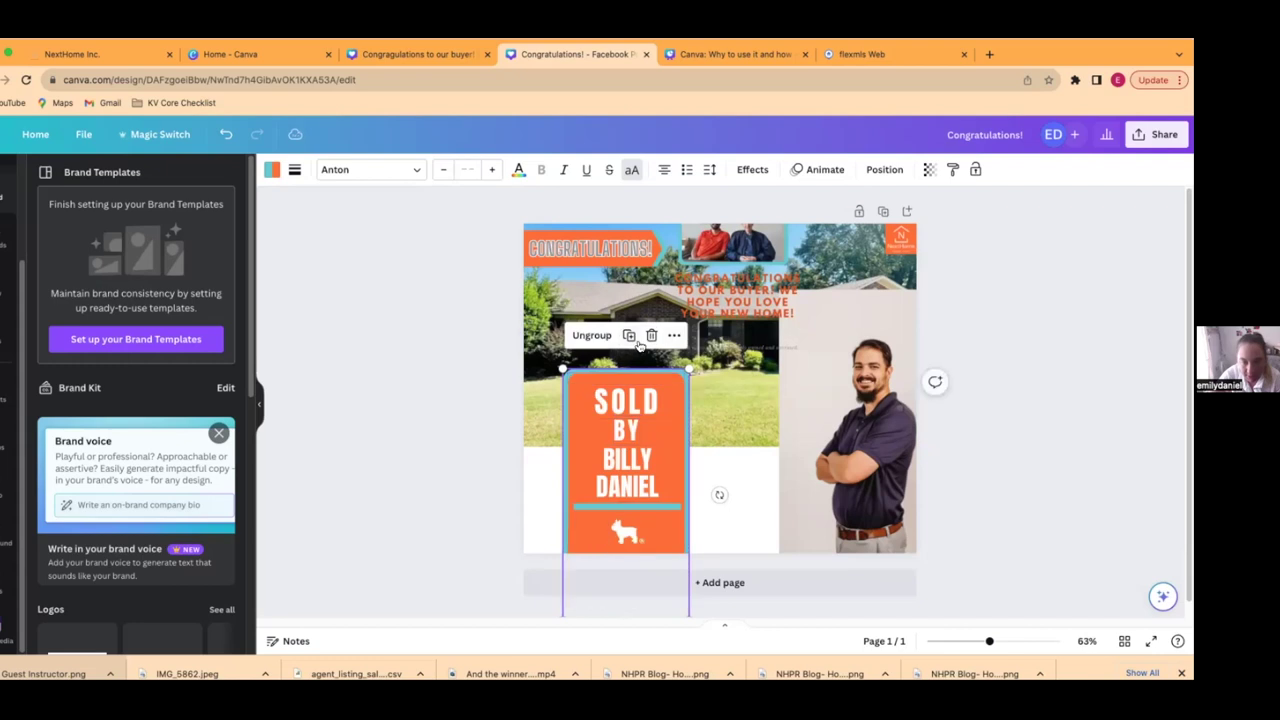
{"action": "left_click_drag", "start_coordinate": [653, 439], "coordinate": [769, 438]}
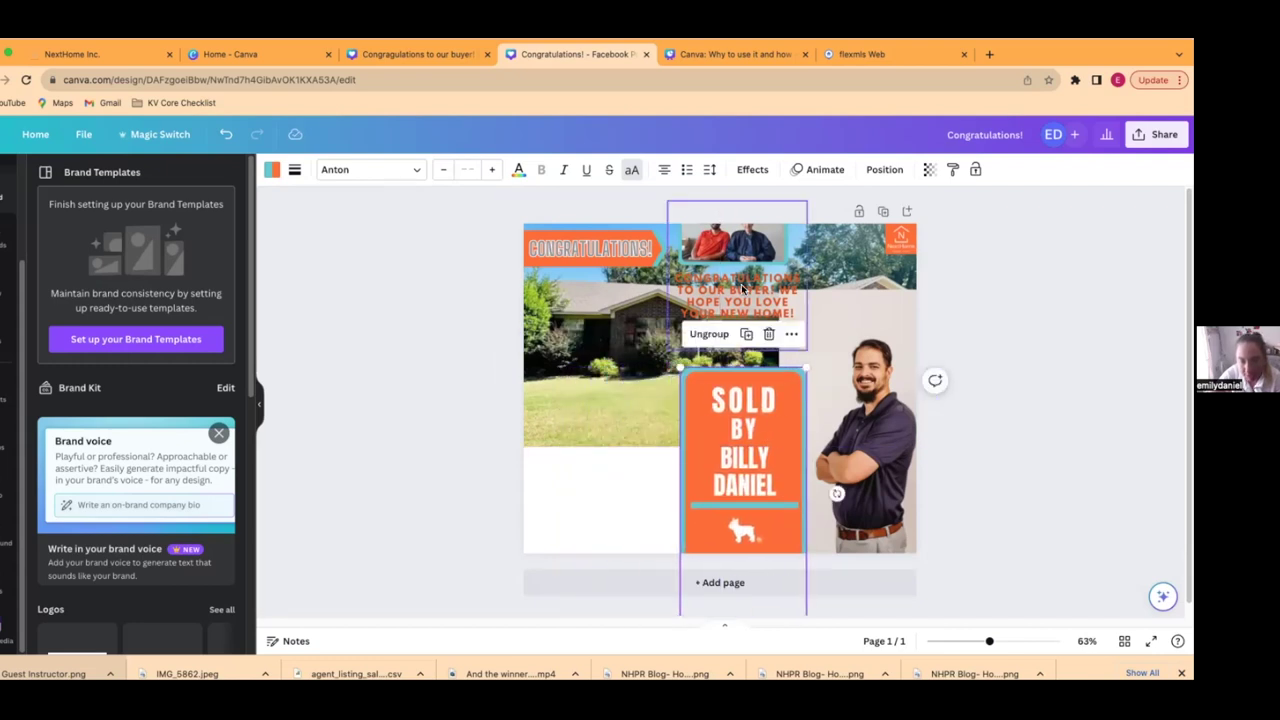
- Move the buyers' group to the lower left and check the agent photo's editing options
{"action": "left_click_drag", "start_coordinate": [741, 288], "coordinate": [596, 468]}
{"action": "left_click", "coordinate": [453, 436]}
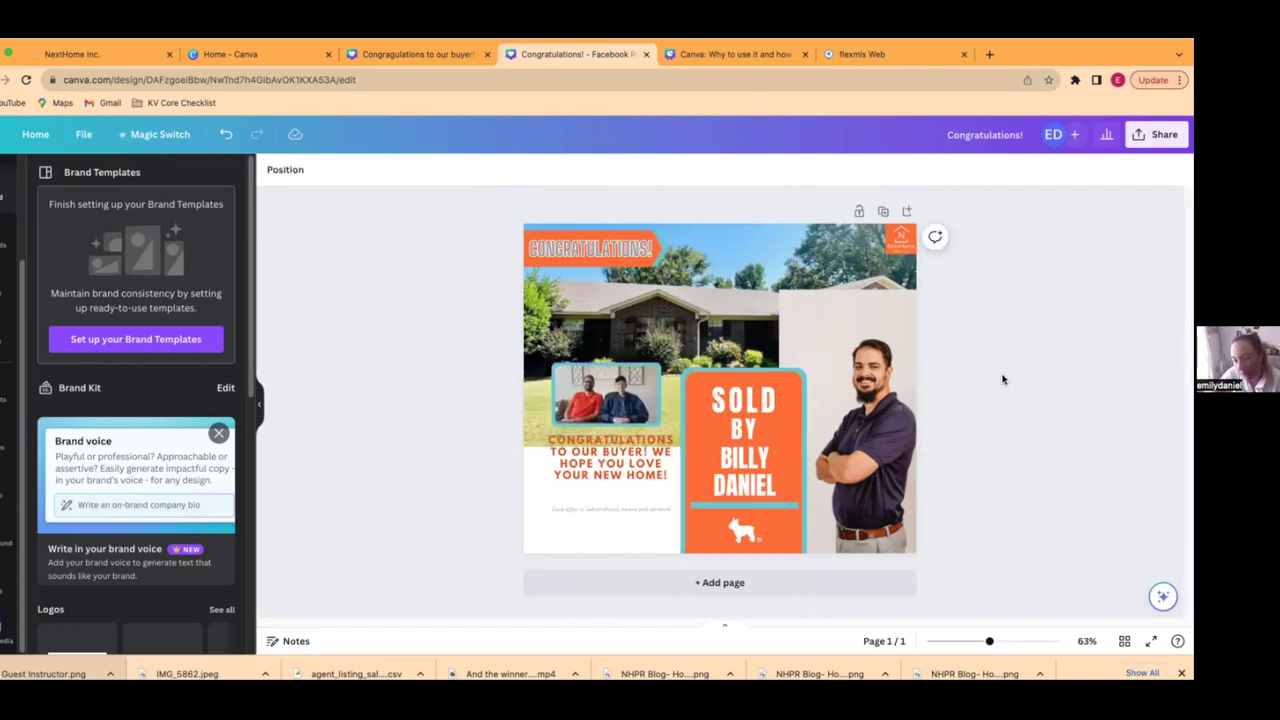
{"action": "left_click", "coordinate": [927, 447]}
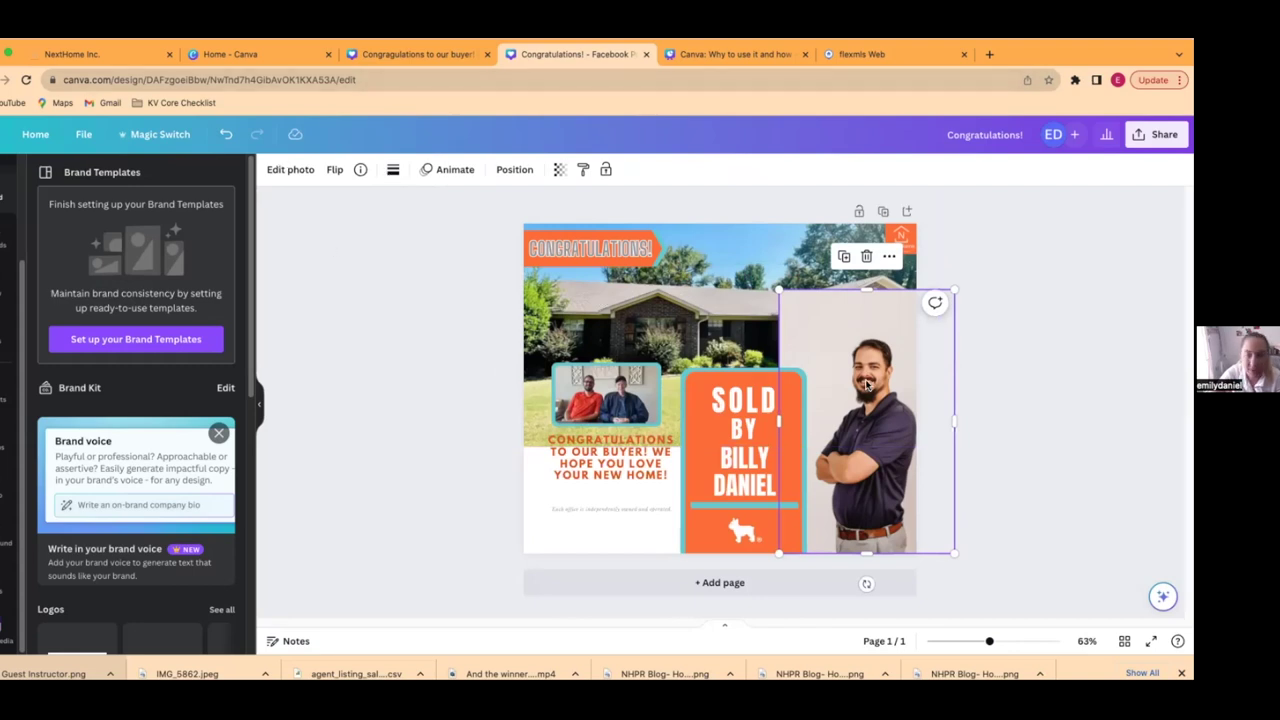
{"action": "left_click", "coordinate": [287, 170]}
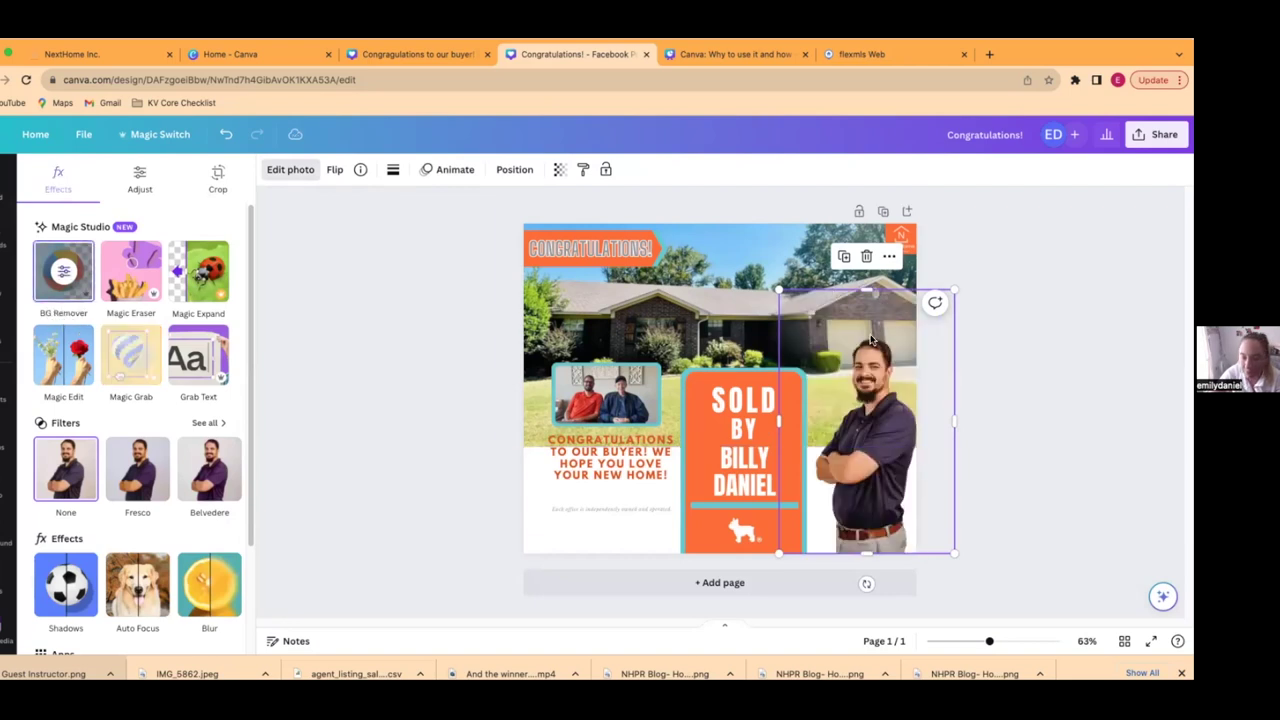
{"action": "key", "text": "Escape"}
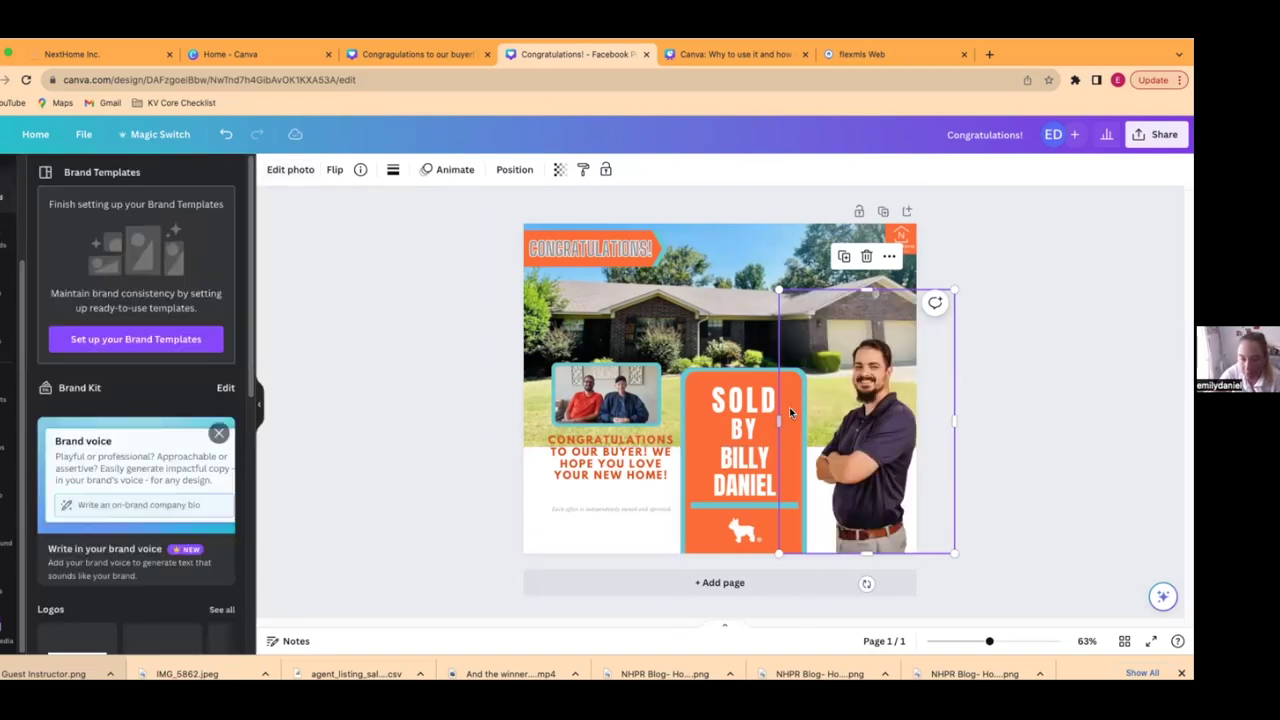
- Shrink the SOLD sign slightly, nudge it right and down, and shift the agent photo
{"action": "left_click", "coordinate": [716, 396]}
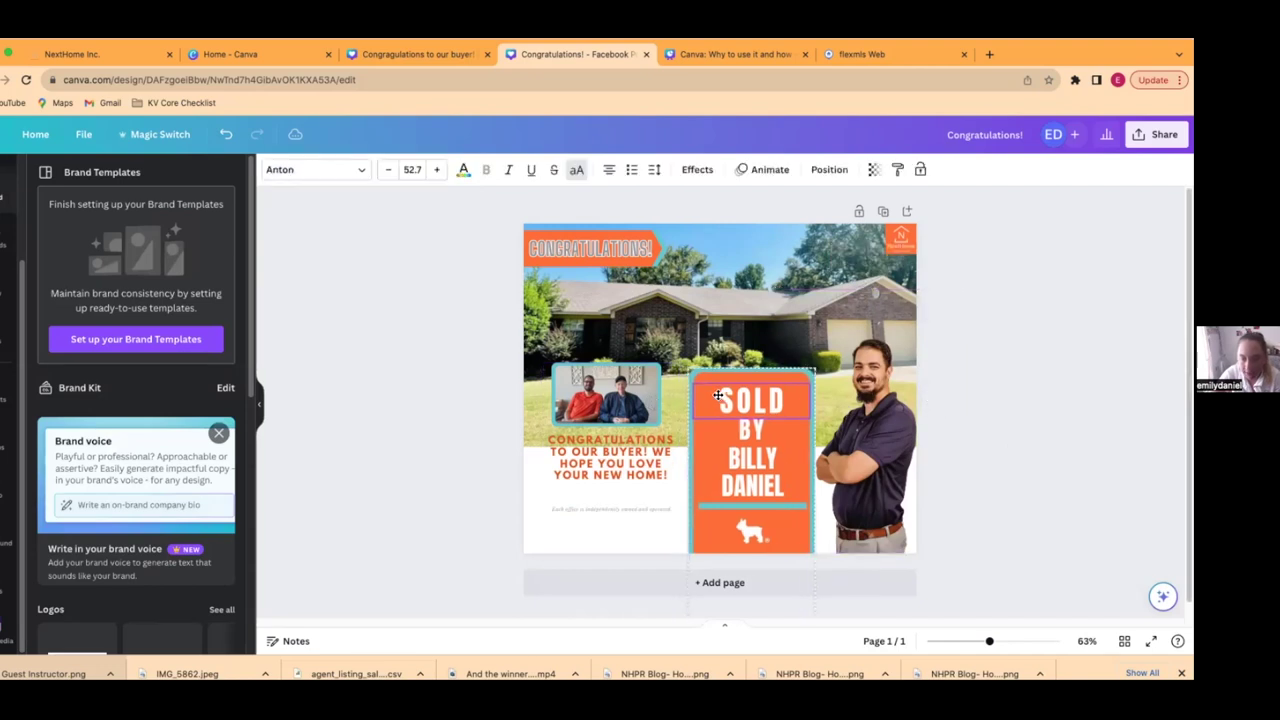
{"action": "mouse_move", "coordinate": [683, 370]}
{"action": "left_mouse_down"}
{"action": "mouse_move", "coordinate": [716, 395]}
{"action": "mouse_move", "coordinate": [704, 384]}
{"action": "left_mouse_up"}
{"action": "left_click_drag", "start_coordinate": [766, 470], "coordinate": [766, 480]}
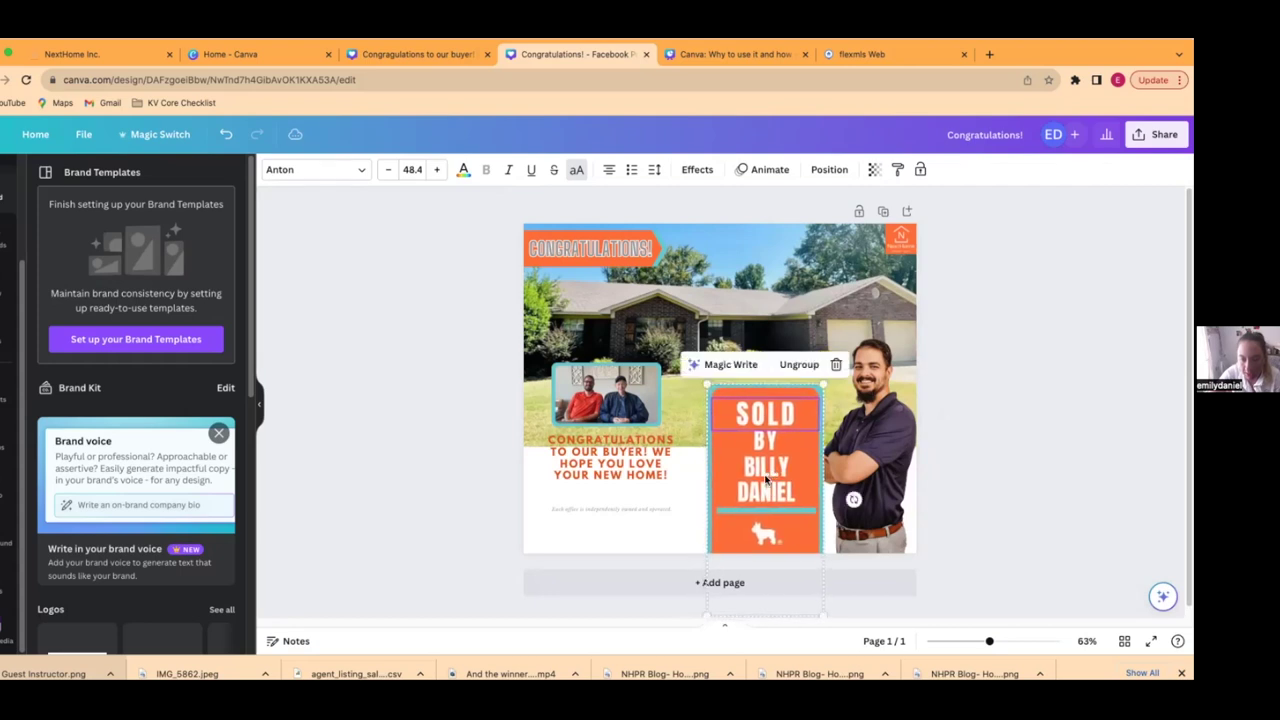
{"action": "left_click", "coordinate": [855, 457]}
{"action": "mouse_move", "coordinate": [855, 457]}
{"action": "left_mouse_down"}
{"action": "mouse_move", "coordinate": [867, 455]}
{"action": "mouse_move", "coordinate": [852, 454]}
{"action": "left_mouse_up"}
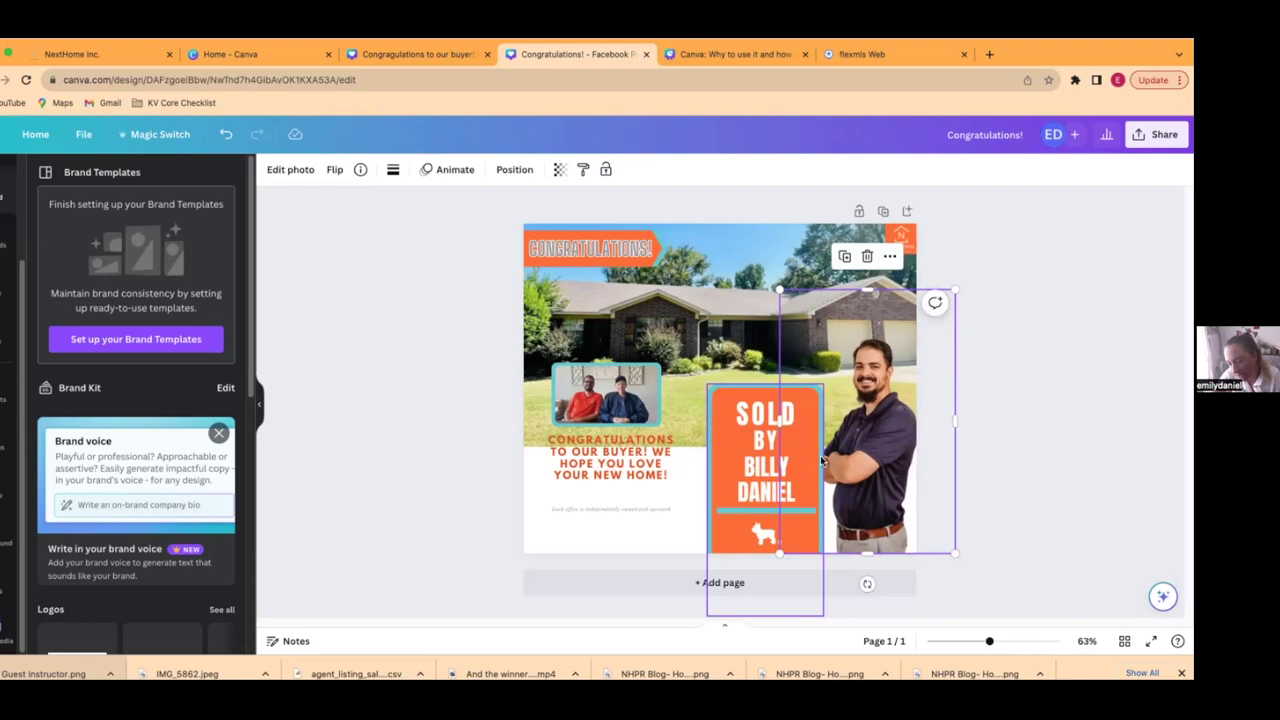
- Bring the agent photo to the front and nudge it slightly left
{"action": "right_click", "coordinate": [883, 470]}
{"action": "mouse_move", "coordinate": [951, 435]}
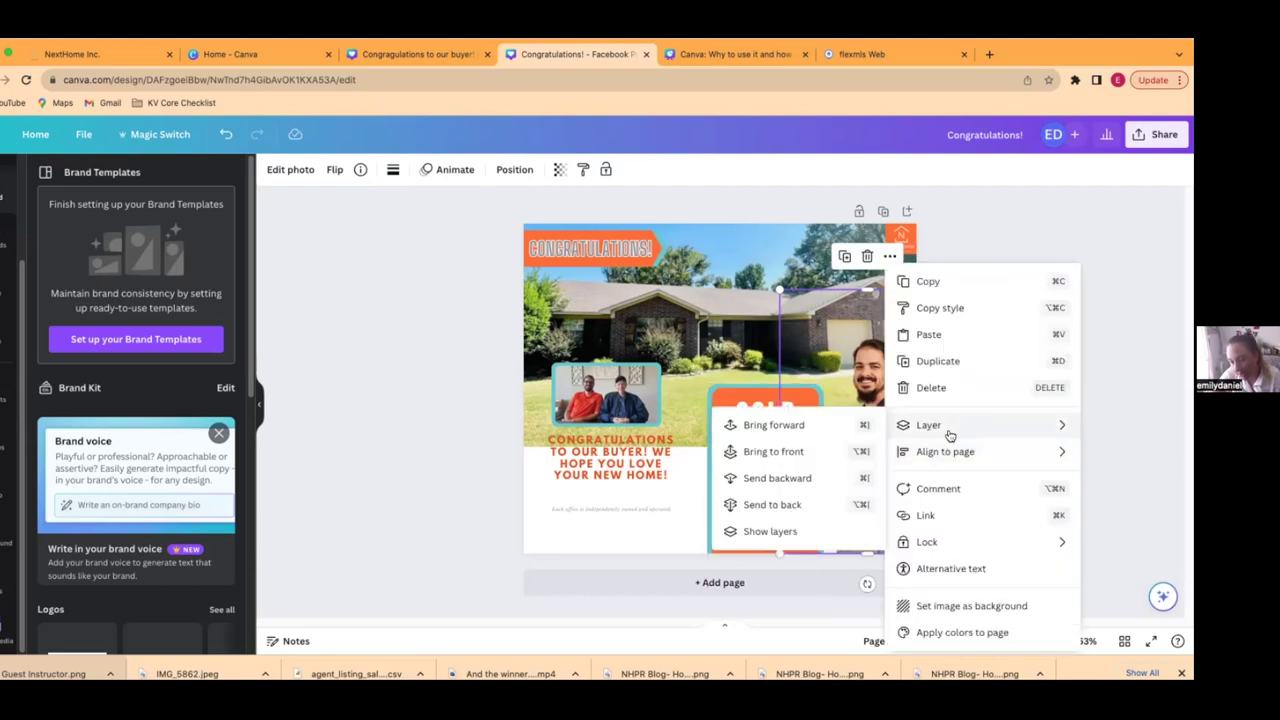
{"action": "left_click", "coordinate": [758, 453]}
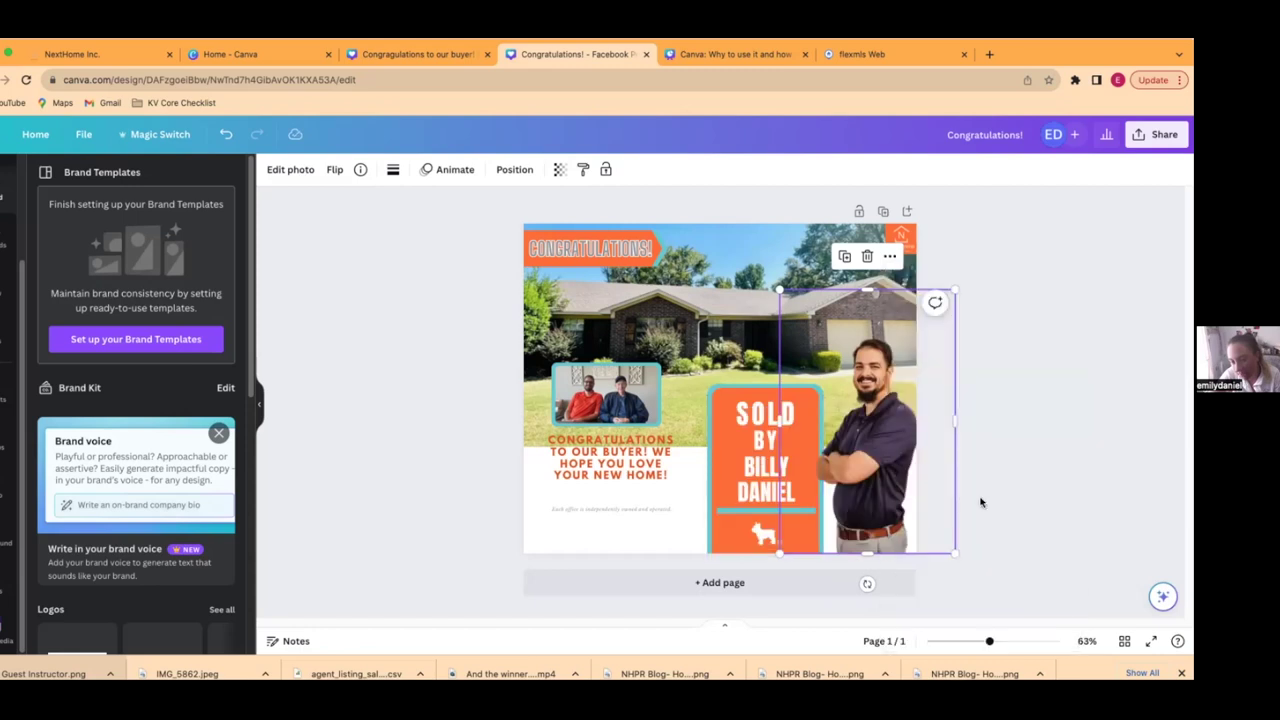
{"action": "left_click", "coordinate": [1040, 491]}
{"action": "left_click_drag", "start_coordinate": [888, 481], "coordinate": [883, 480]}
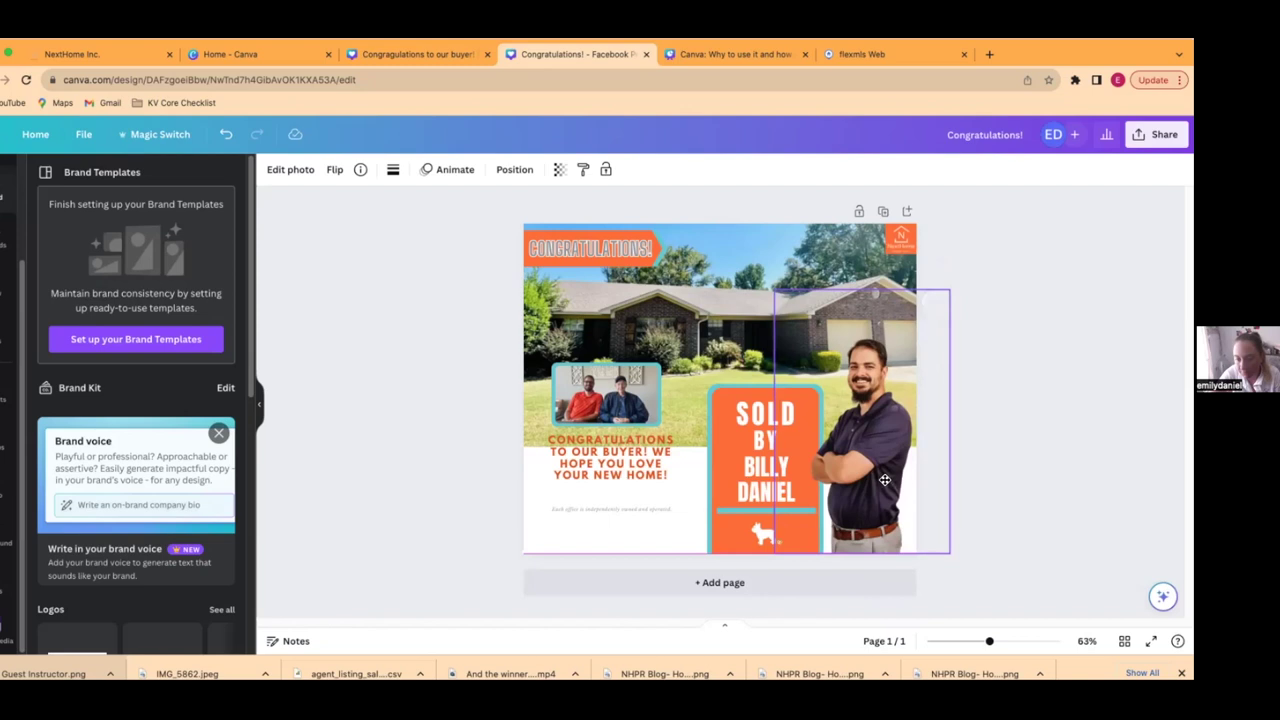
{"action": "left_click", "coordinate": [1038, 478]}
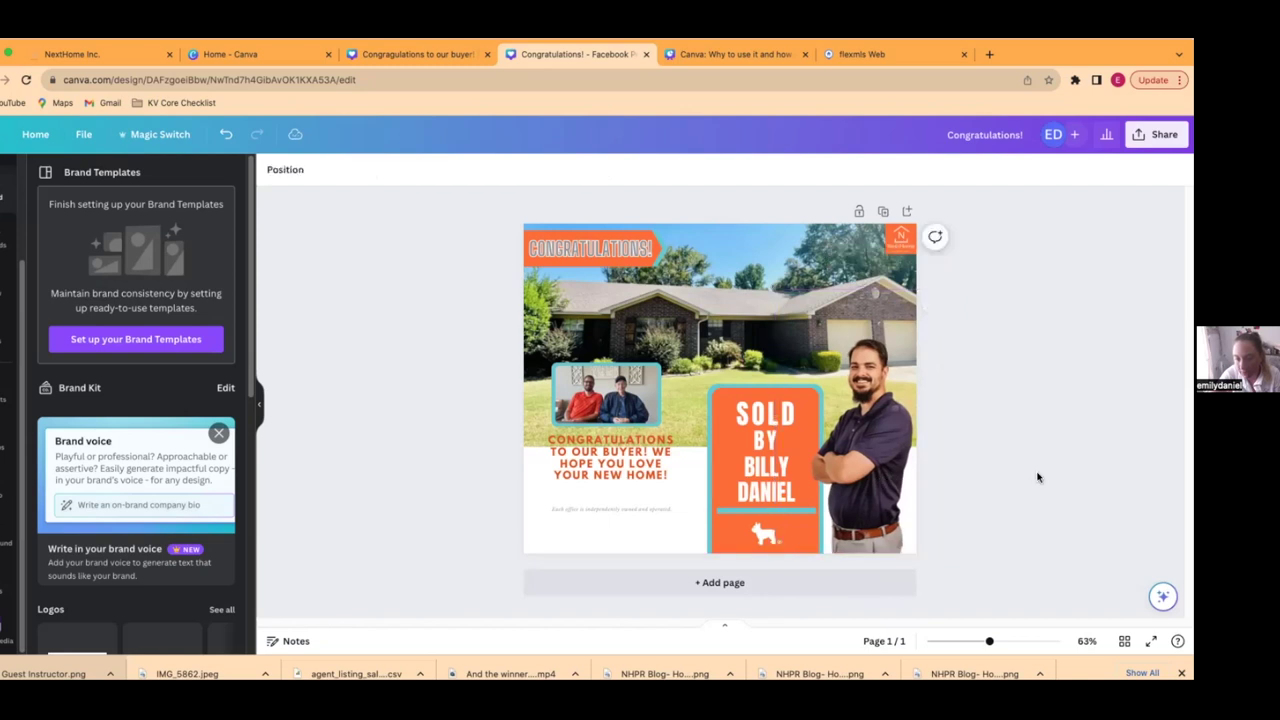
- Enlarge and reposition the buyers' photo-and-message group, then ungroup it
{"action": "left_click", "coordinate": [600, 396]}
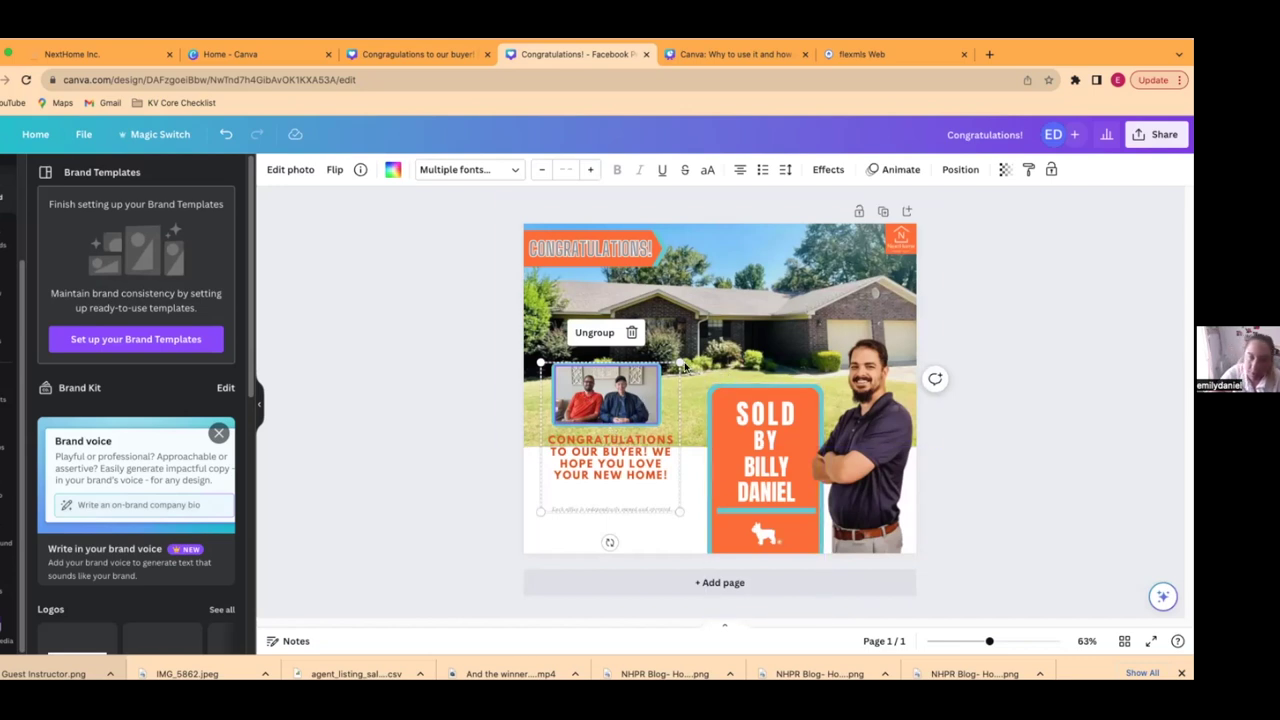
{"action": "left_click_drag", "start_coordinate": [680, 362], "coordinate": [703, 341]}
{"action": "left_click_drag", "start_coordinate": [540, 514], "coordinate": [524, 531]}
{"action": "left_click_drag", "start_coordinate": [648, 403], "coordinate": [661, 423]}
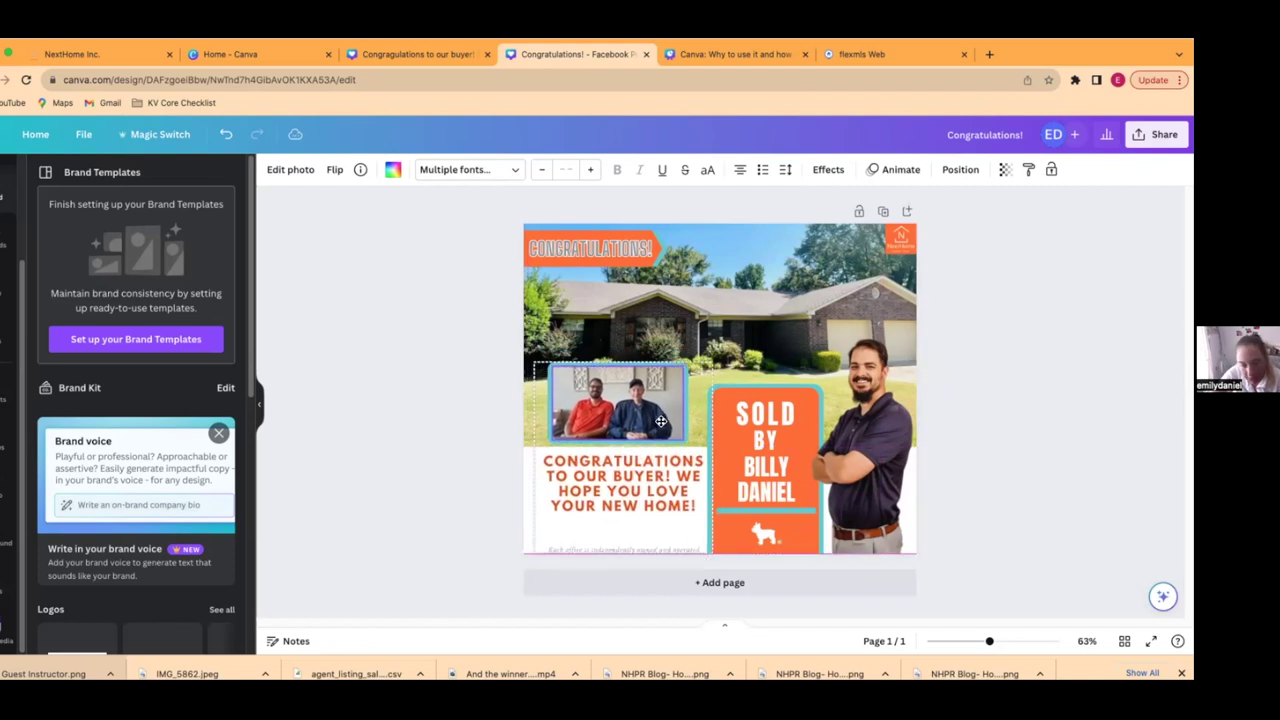
{"action": "left_click", "coordinate": [600, 331]}
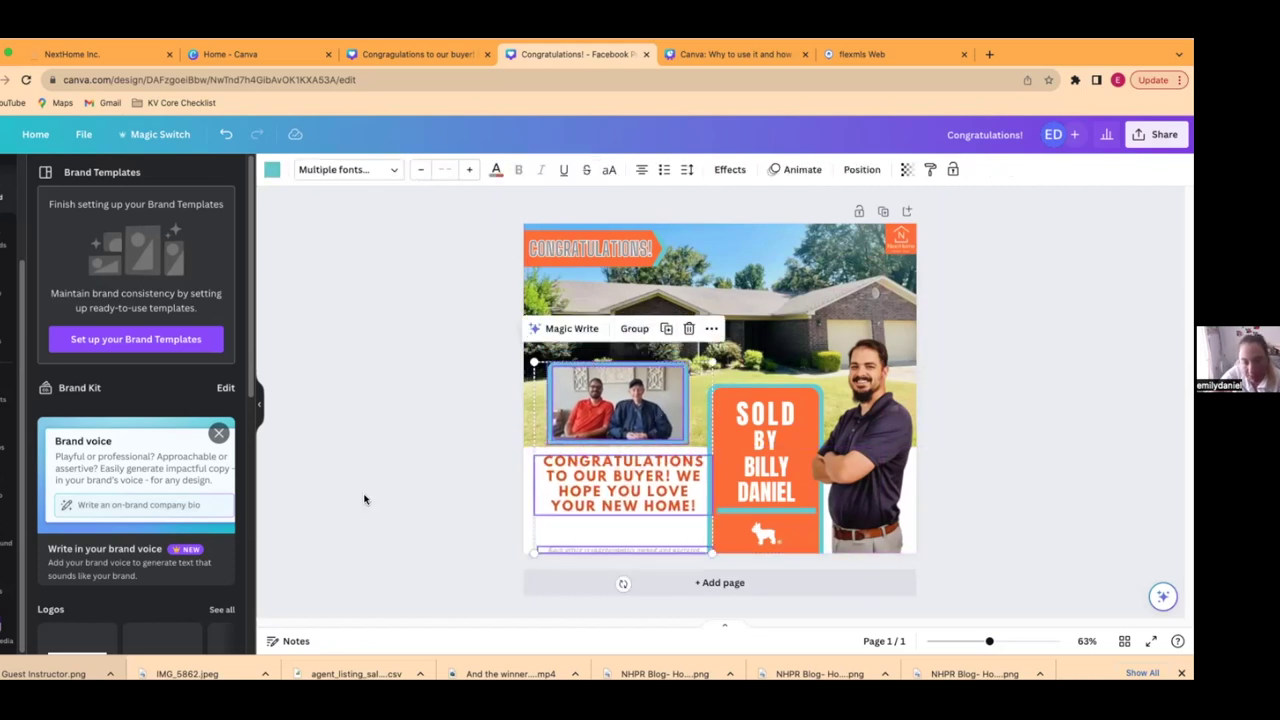
{"action": "left_click", "coordinate": [416, 473]}
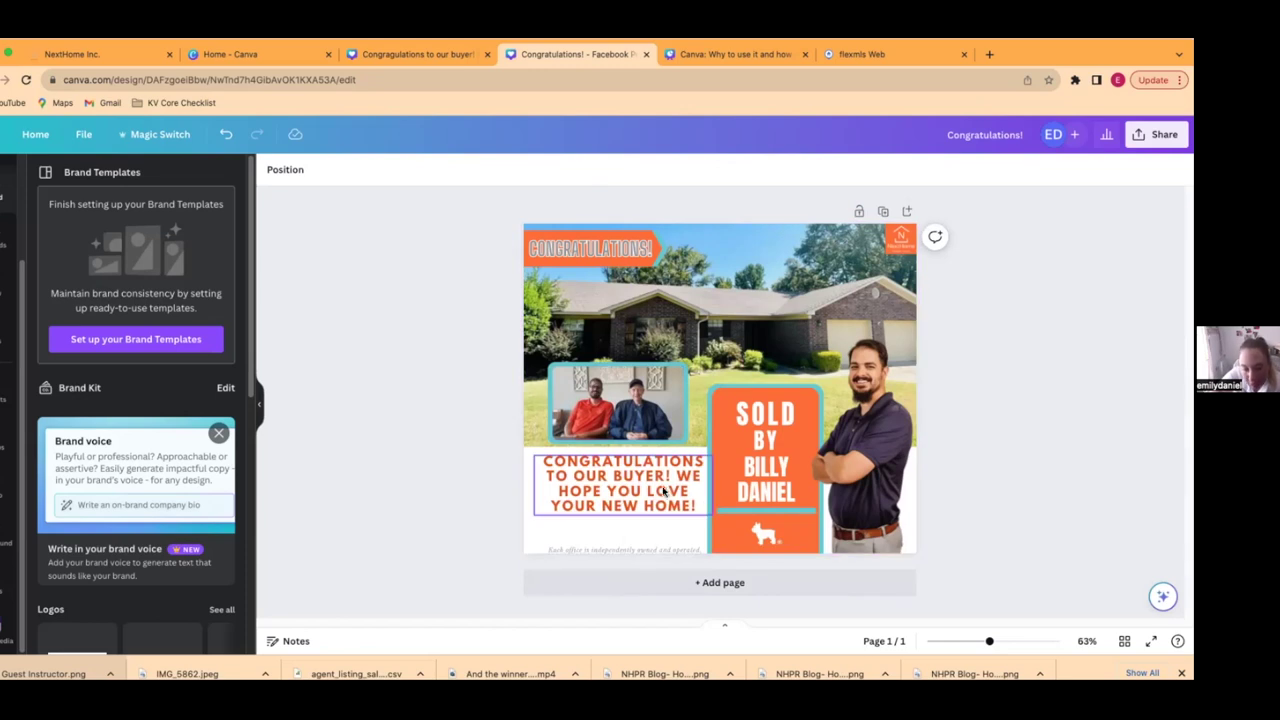
- Raise the congratulations message to size 23.9 and widen its box so the lines rewrap
{"action": "left_click", "coordinate": [704, 486]}
{"action": "left_click_drag", "start_coordinate": [709, 483], "coordinate": [697, 485]}
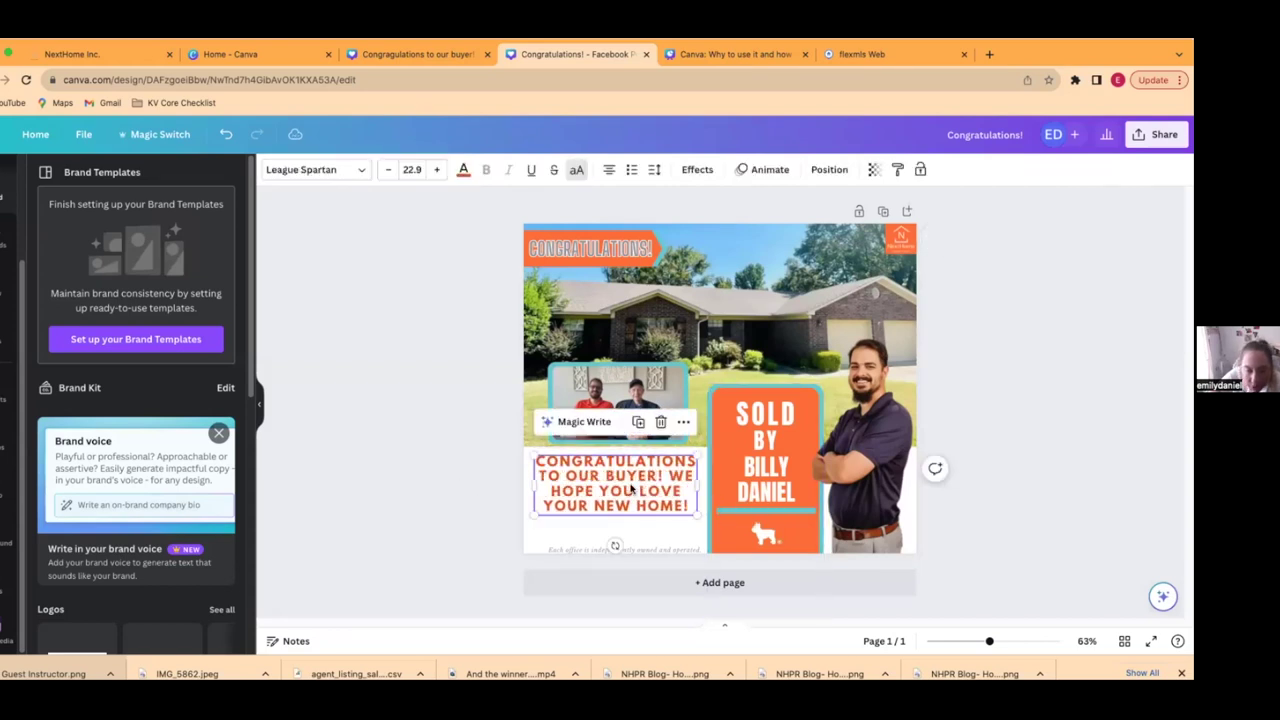
{"action": "left_click", "coordinate": [436, 170]}
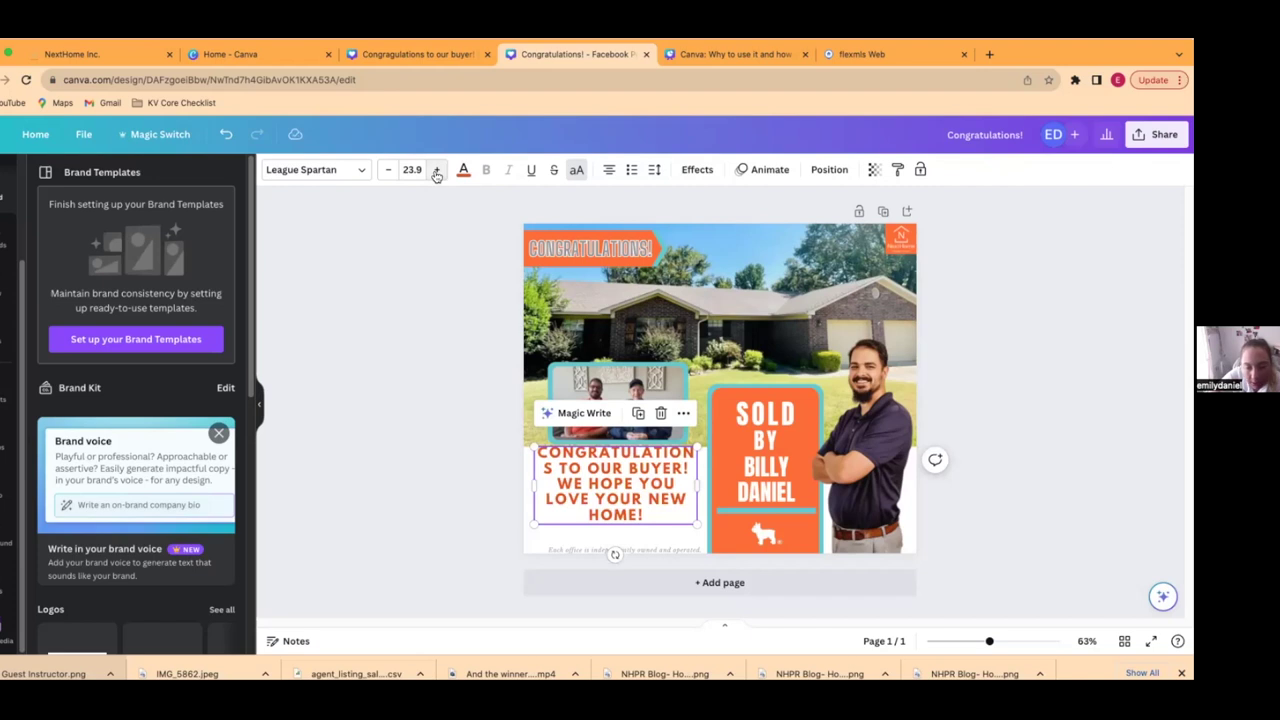
{"action": "left_click_drag", "start_coordinate": [697, 484], "coordinate": [666, 507]}
{"action": "left_click", "coordinate": [451, 503]}
{"action": "left_click", "coordinate": [668, 492]}
{"action": "left_click", "coordinate": [466, 486]}
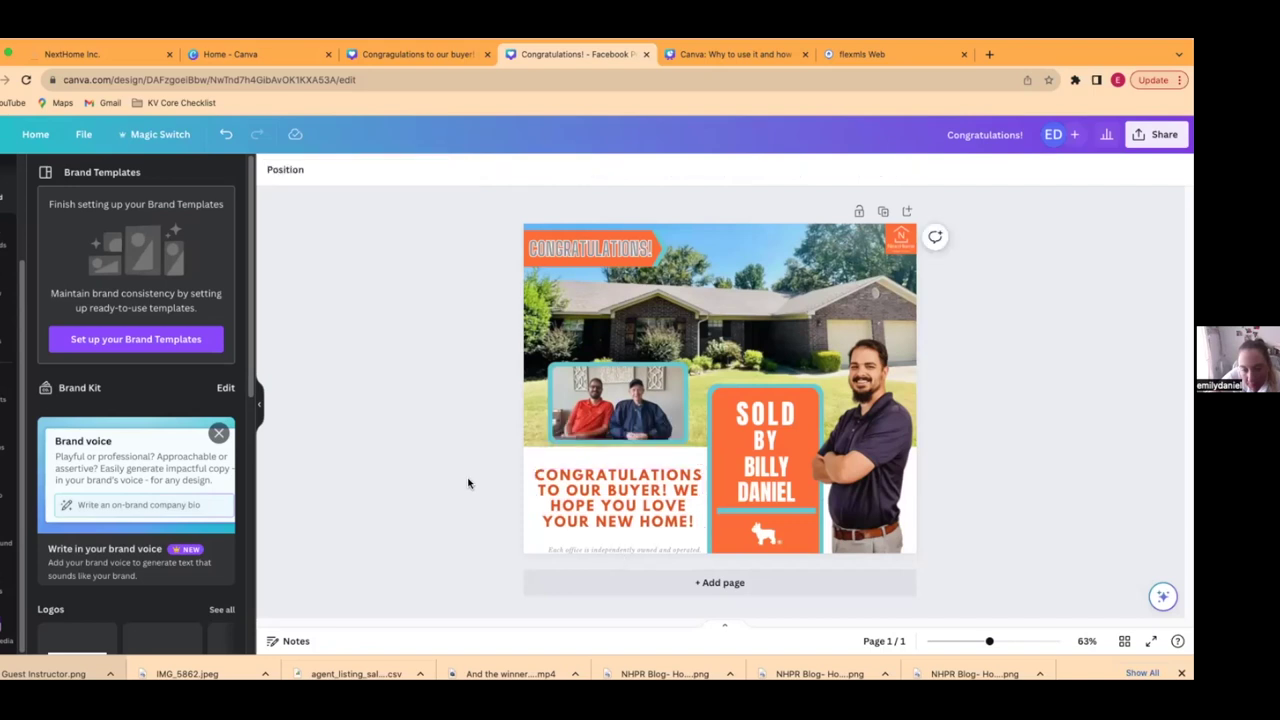
- Undo two stray moves of the buyers' photo, returning it to its original spot
{"action": "left_click_drag", "start_coordinate": [617, 395], "coordinate": [603, 381]}
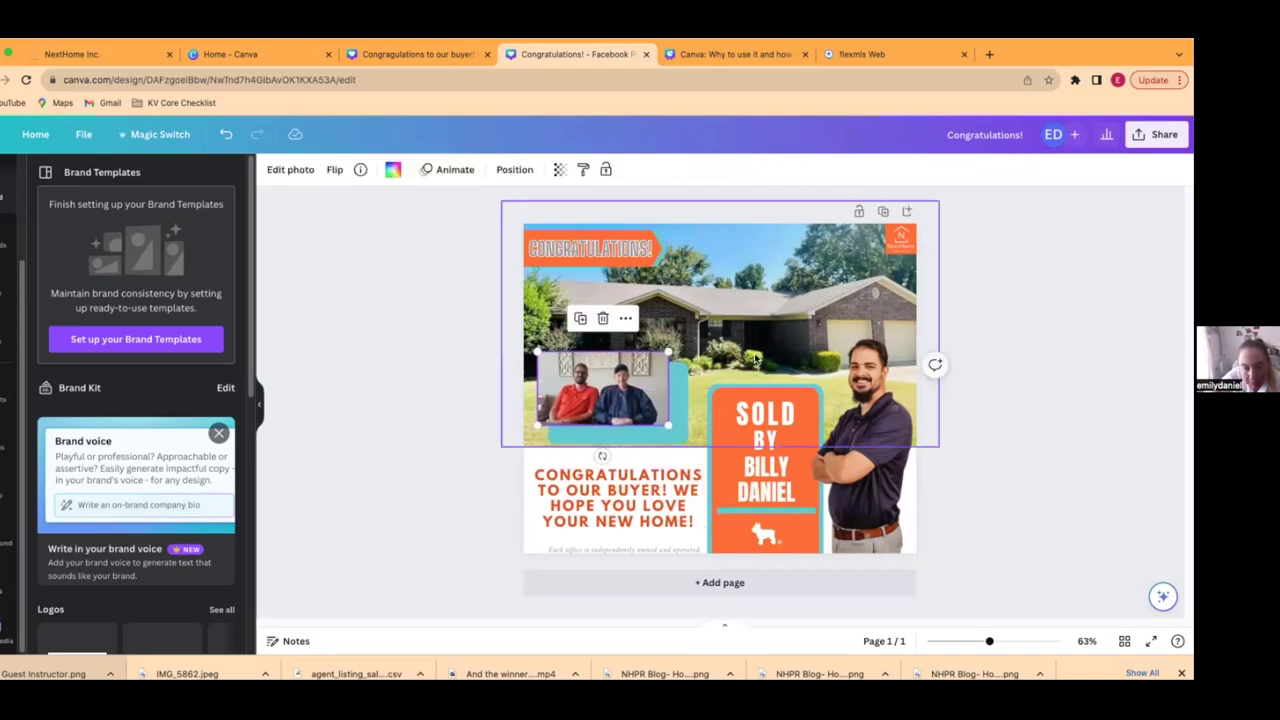
{"action": "left_click", "coordinate": [226, 134]}
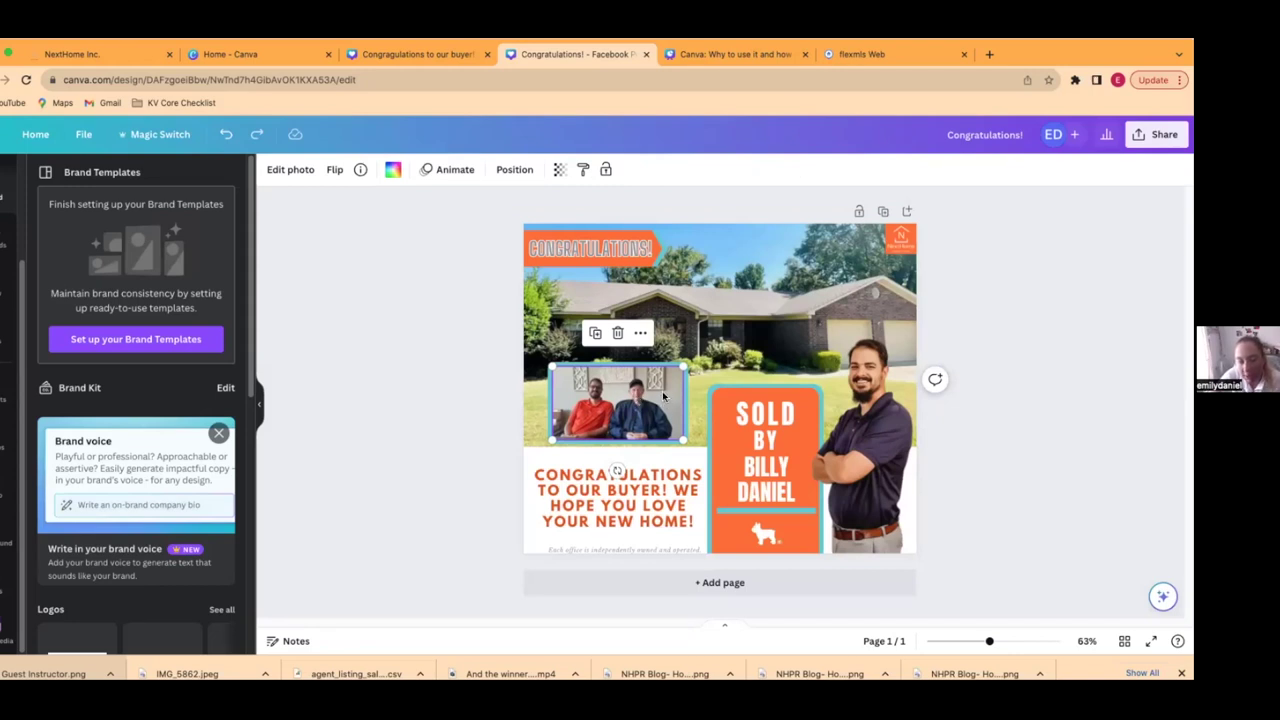
{"action": "left_click_drag", "start_coordinate": [662, 391], "coordinate": [692, 384]}
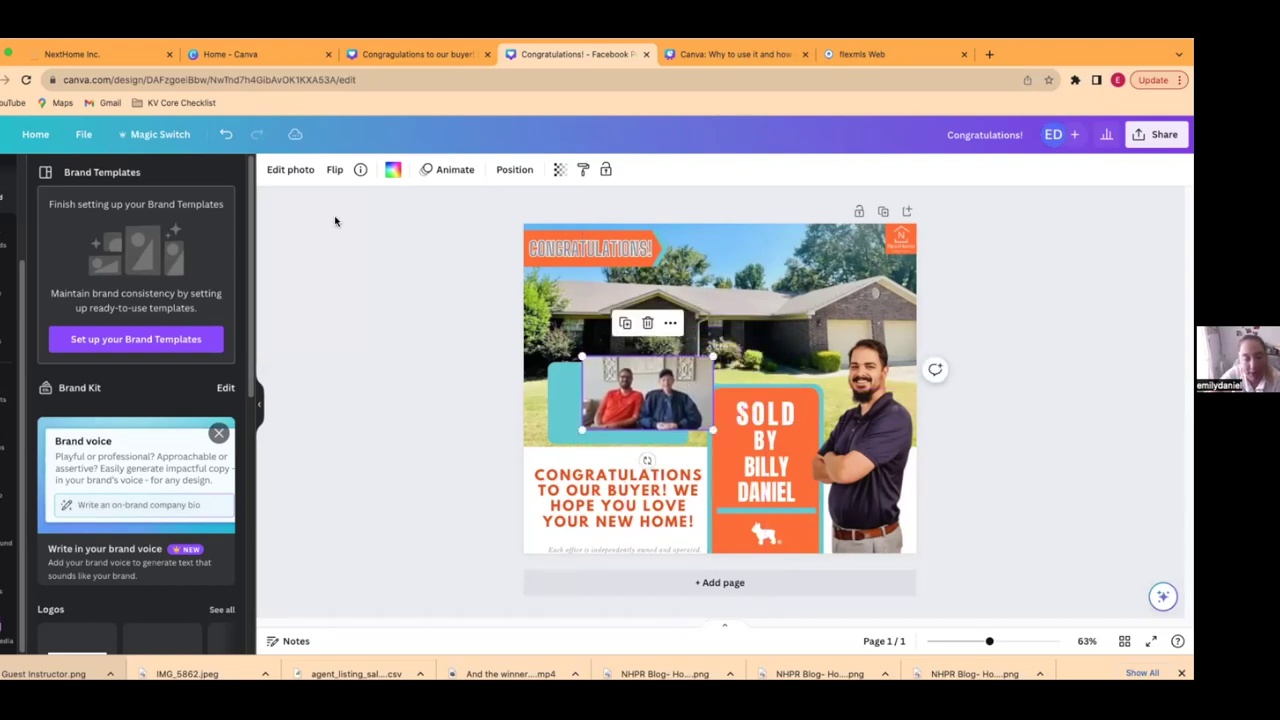
{"action": "left_click", "coordinate": [226, 136]}
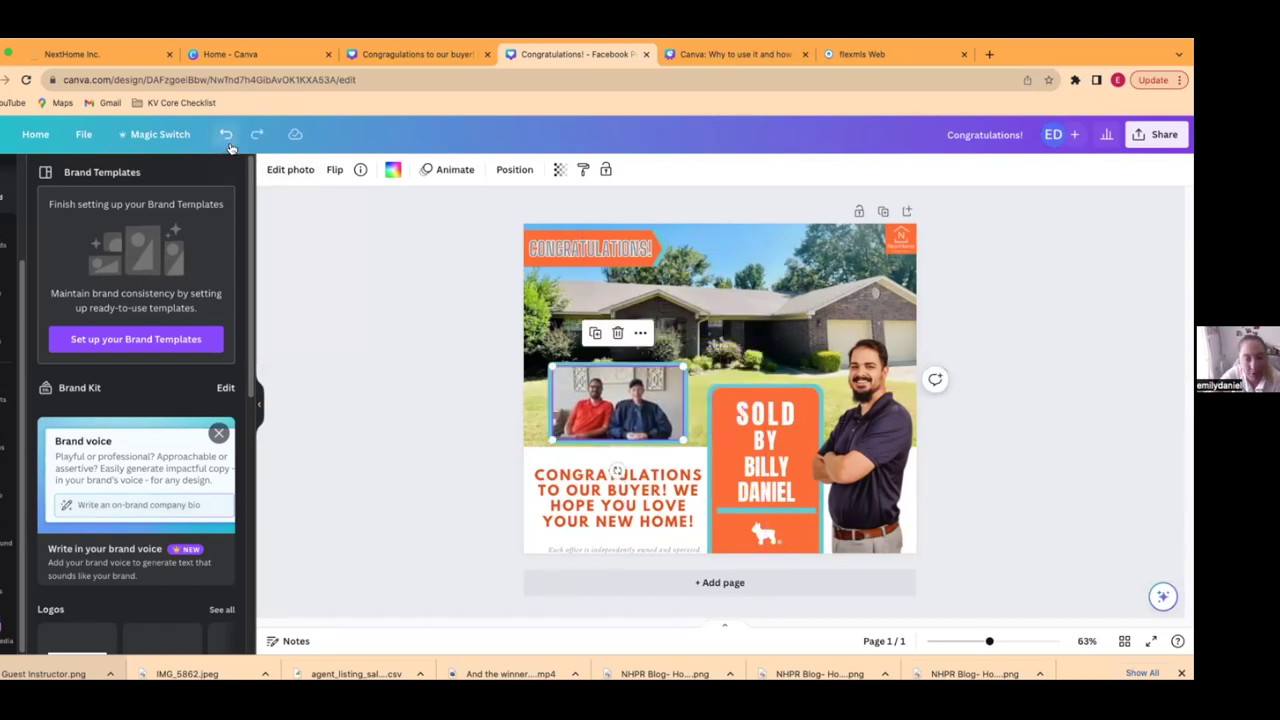
{"action": "left_click", "coordinate": [353, 429]}
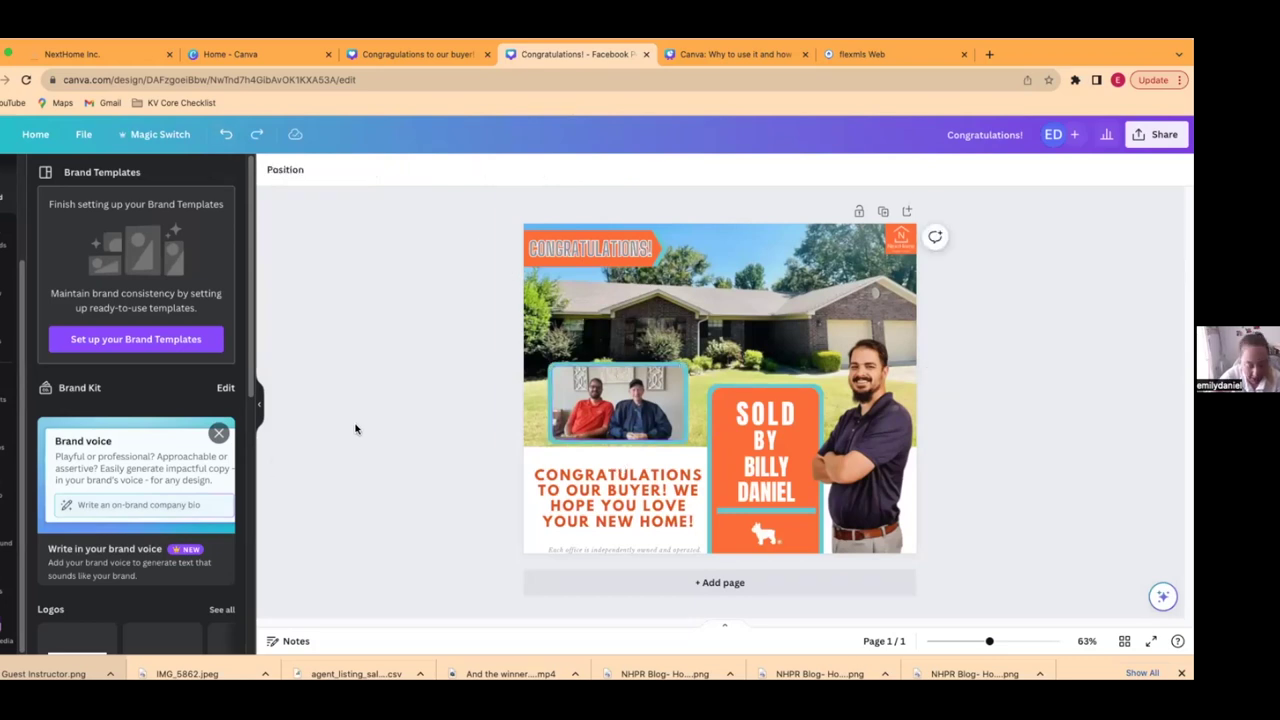
- Enlarge the buyers' photo to about 562 × 212, directly above the congratulations message
{"action": "left_click", "coordinate": [590, 362]}
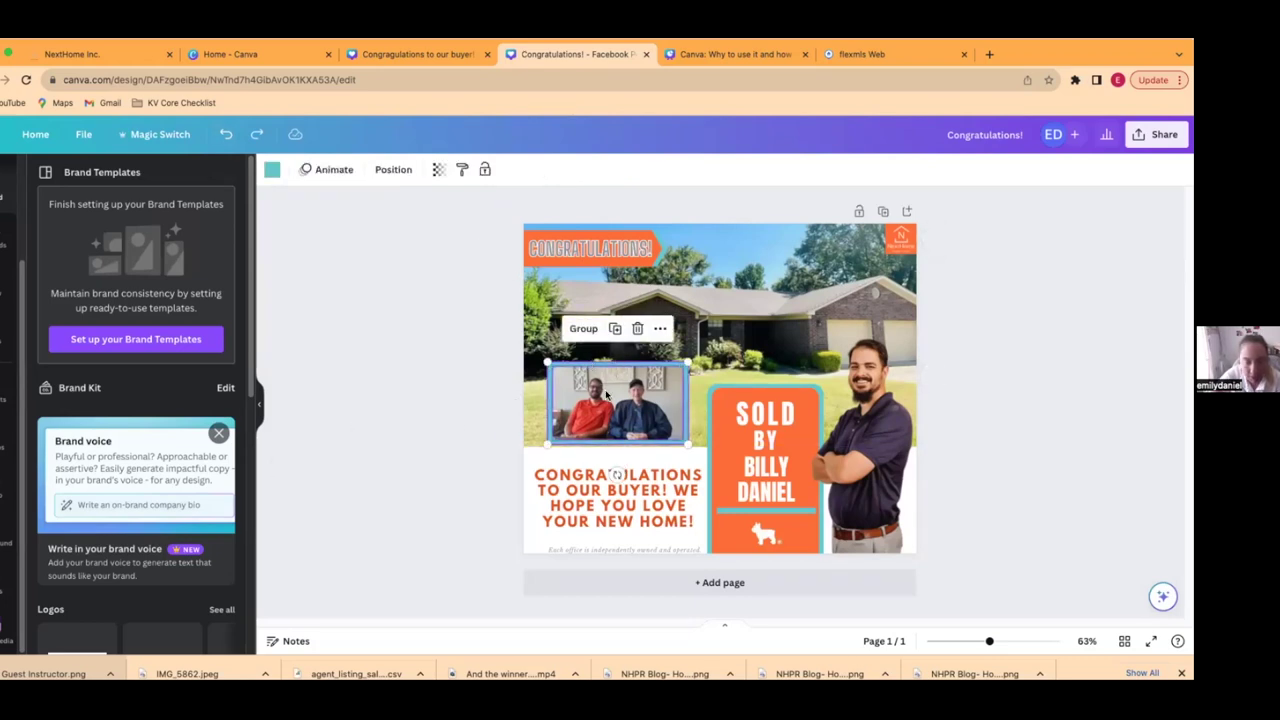
{"action": "left_click_drag", "start_coordinate": [609, 370], "coordinate": [590, 371]}
{"action": "left_click_drag", "start_coordinate": [673, 443], "coordinate": [696, 457]}
{"action": "left_click_drag", "start_coordinate": [646, 422], "coordinate": [649, 424]}
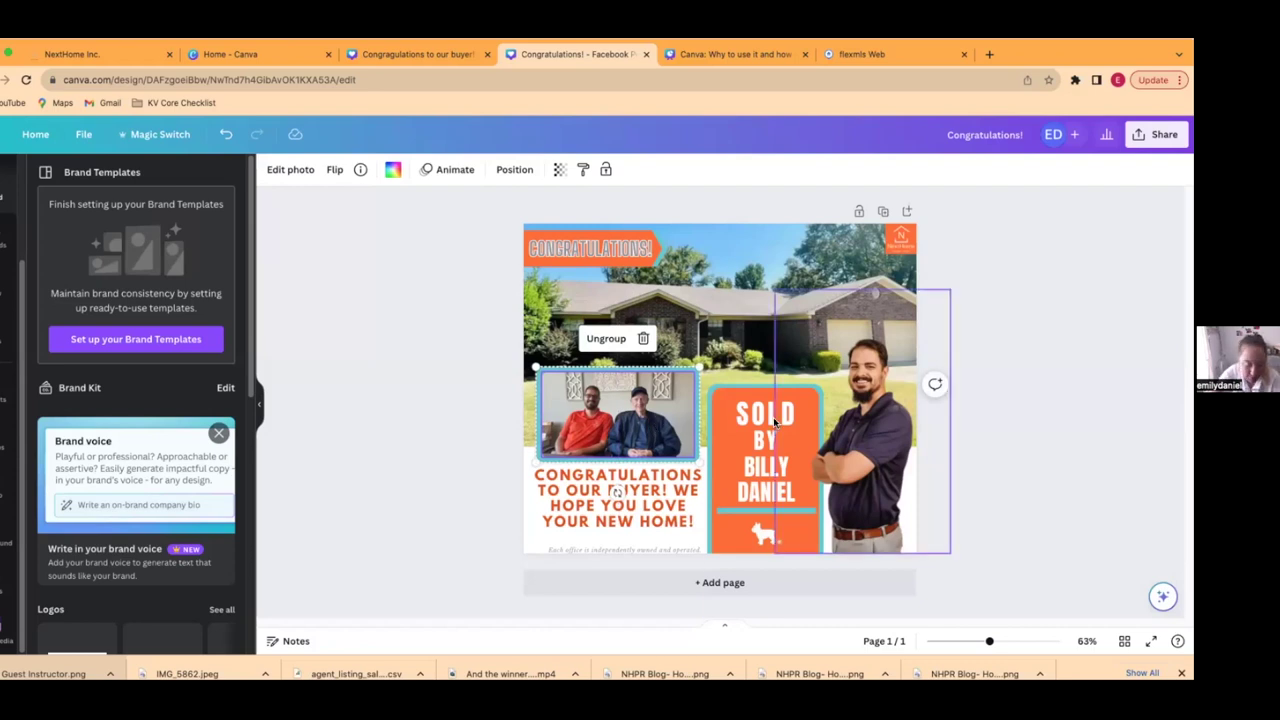
{"action": "left_click", "coordinate": [729, 401]}
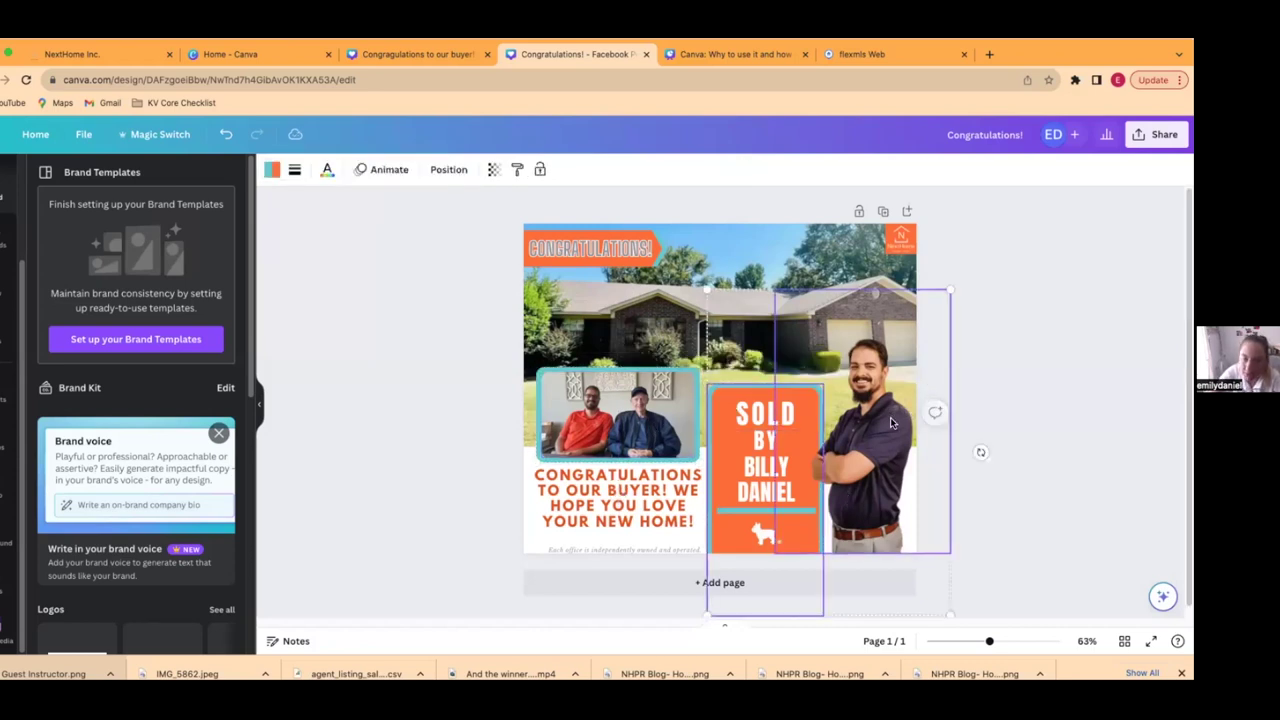
- Shrink the orange SOLD BY sign and agent's photo together and shift them slightly left
{"action": "left_click", "coordinate": [891, 423], "text": "shift"}
{"action": "left_click_drag", "start_coordinate": [710, 291], "coordinate": [724, 312]}
{"action": "left_click_drag", "start_coordinate": [852, 459], "coordinate": [849, 455]}
{"action": "left_click", "coordinate": [1023, 376]}
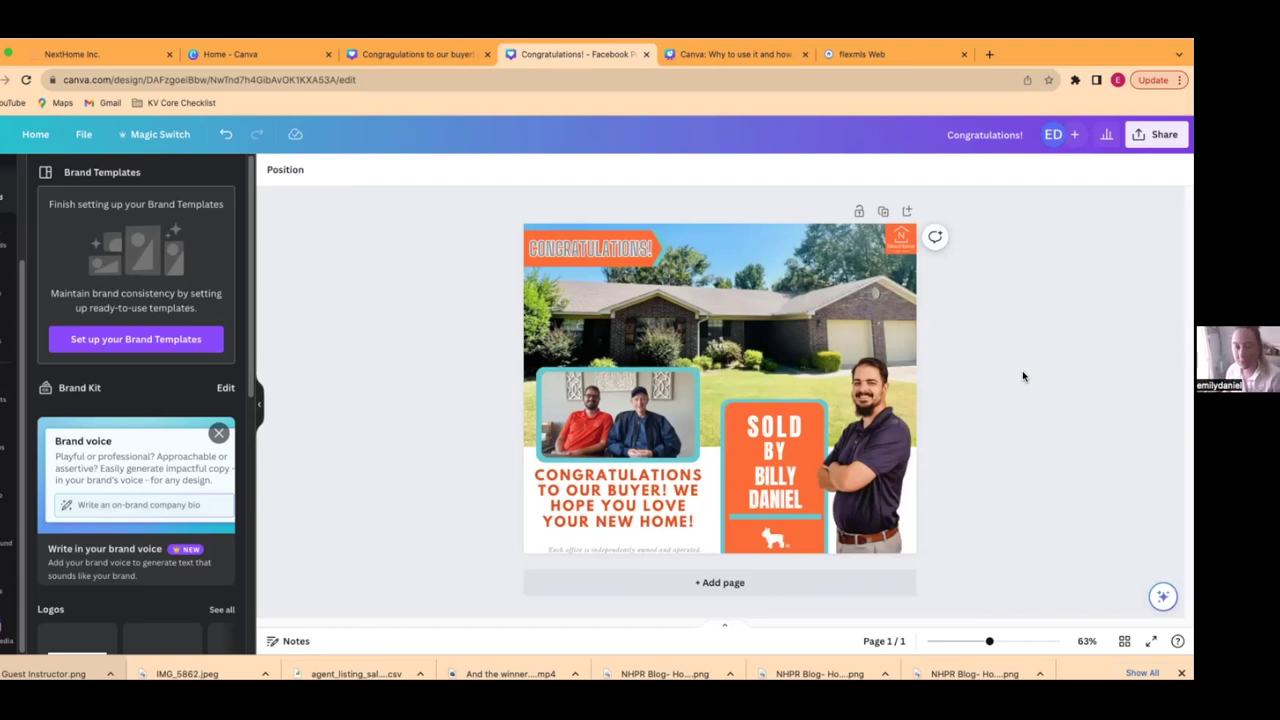
- Undo the accidental background swap and set the agent's cutout on the bottom border
{"action": "left_click", "coordinate": [883, 449]}
{"action": "left_click_drag", "start_coordinate": [883, 449], "coordinate": [881, 432]}
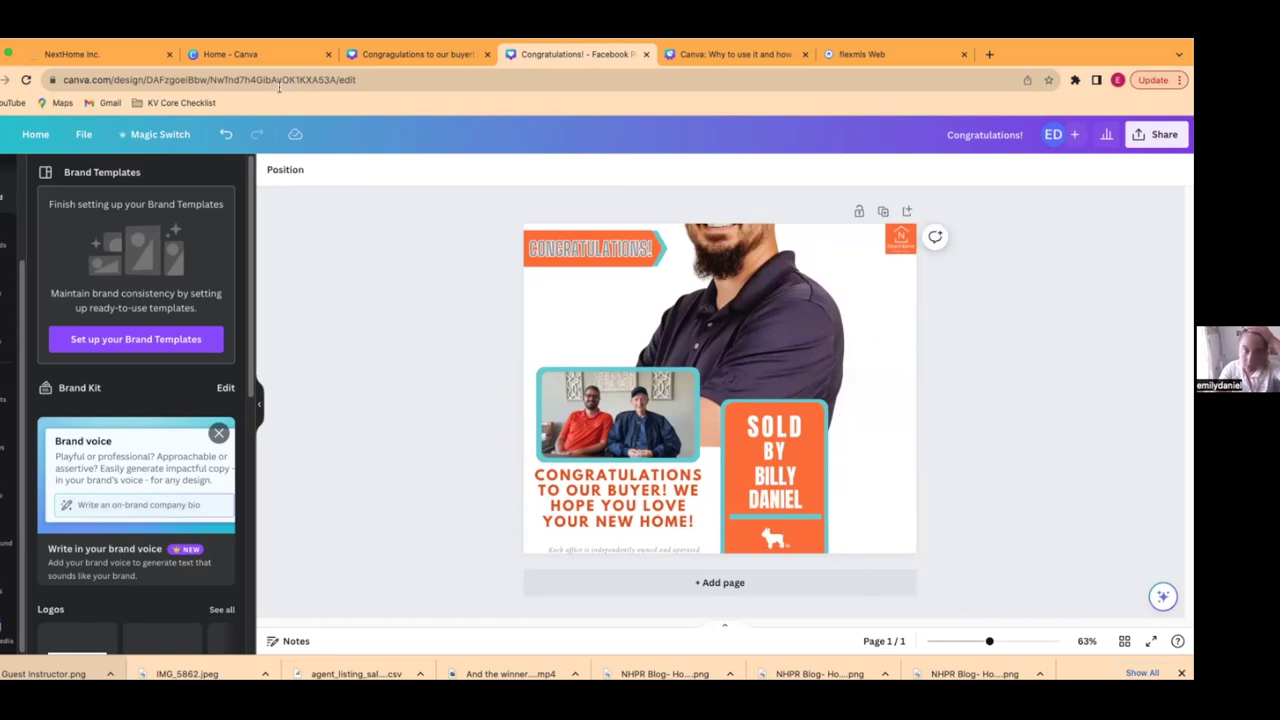
{"action": "left_click", "coordinate": [228, 137]}
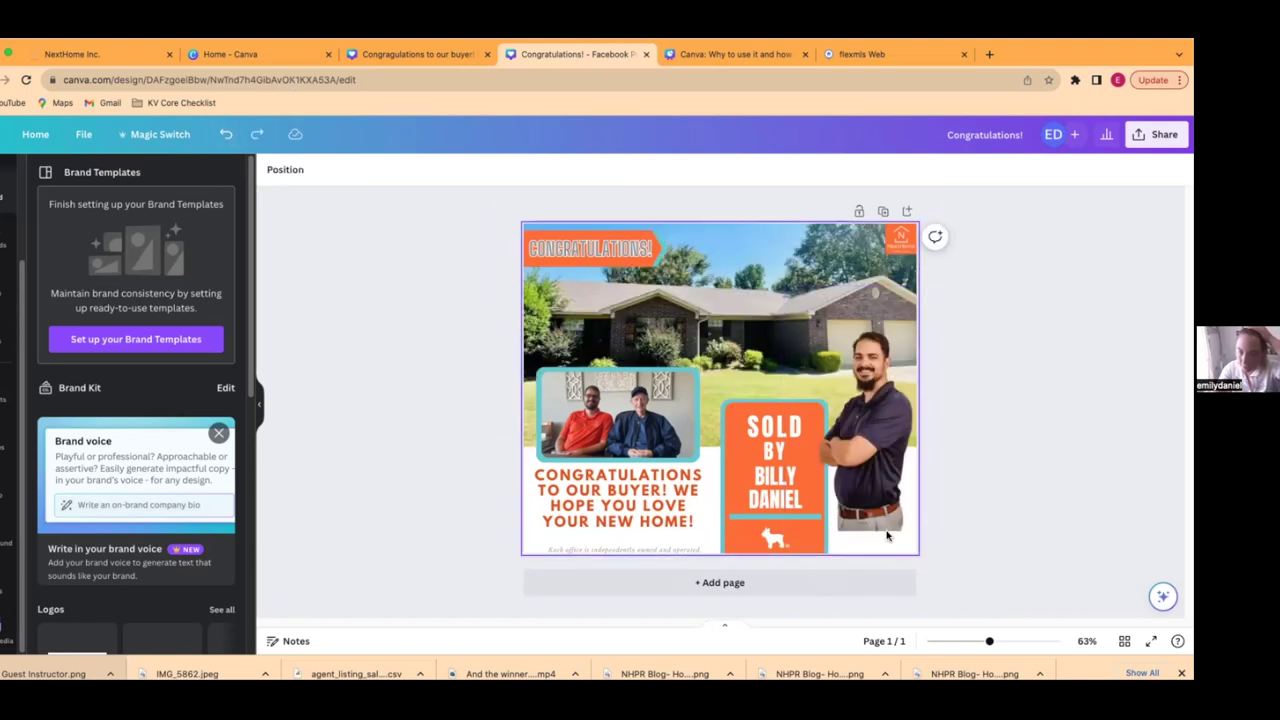
{"action": "left_click_drag", "start_coordinate": [888, 518], "coordinate": [886, 526]}
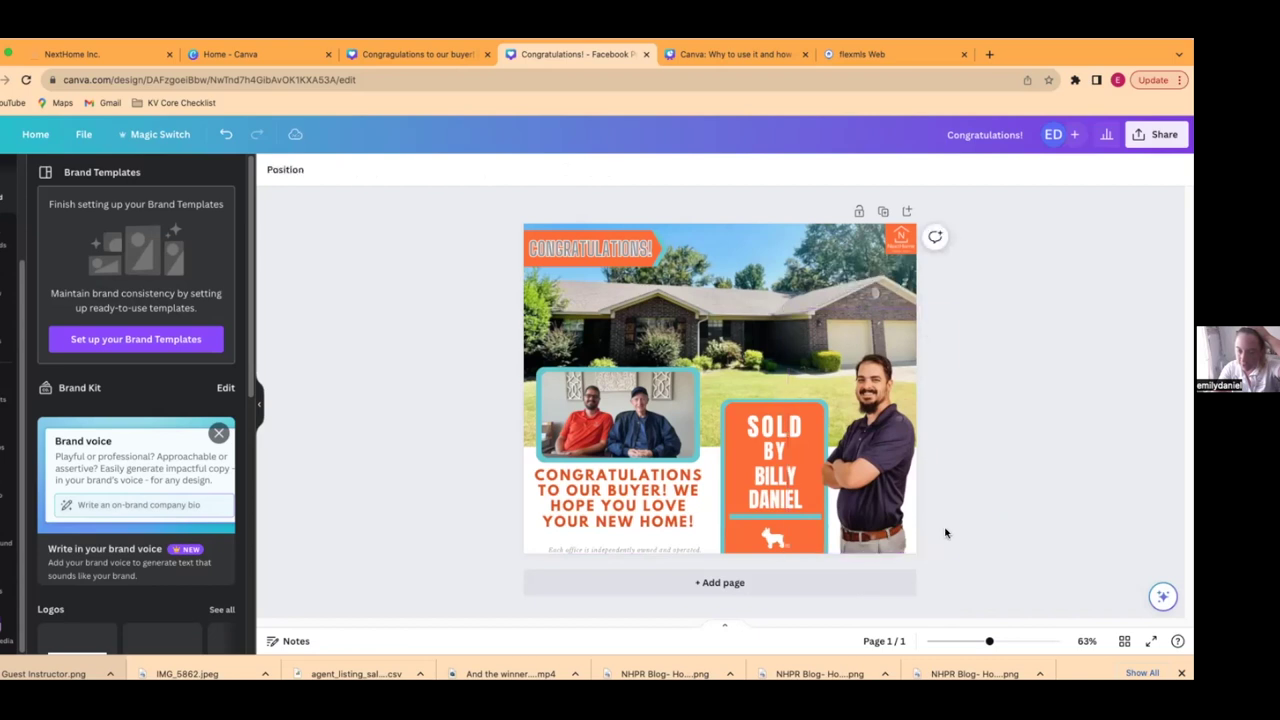
- Shift the agent's photo slightly right of the SOLD BY sign
{"action": "left_click", "coordinate": [752, 485]}
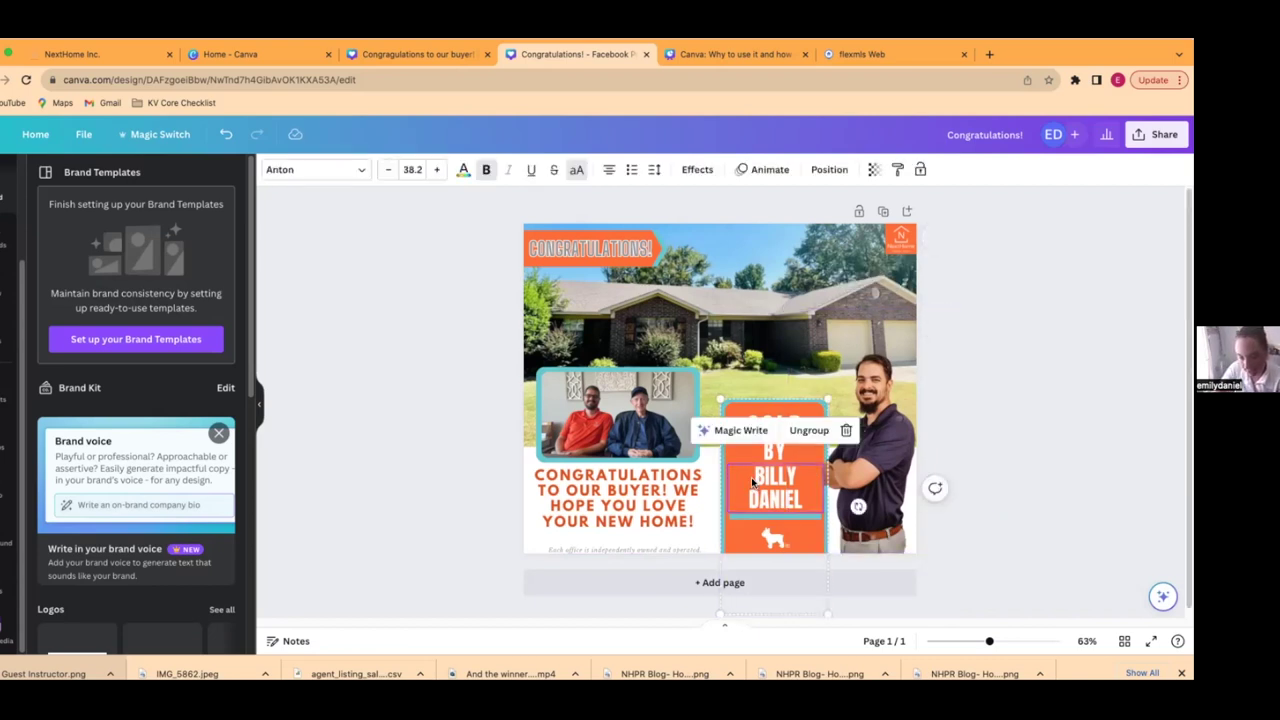
{"action": "left_click", "coordinate": [470, 491]}
{"action": "left_click", "coordinate": [735, 396]}
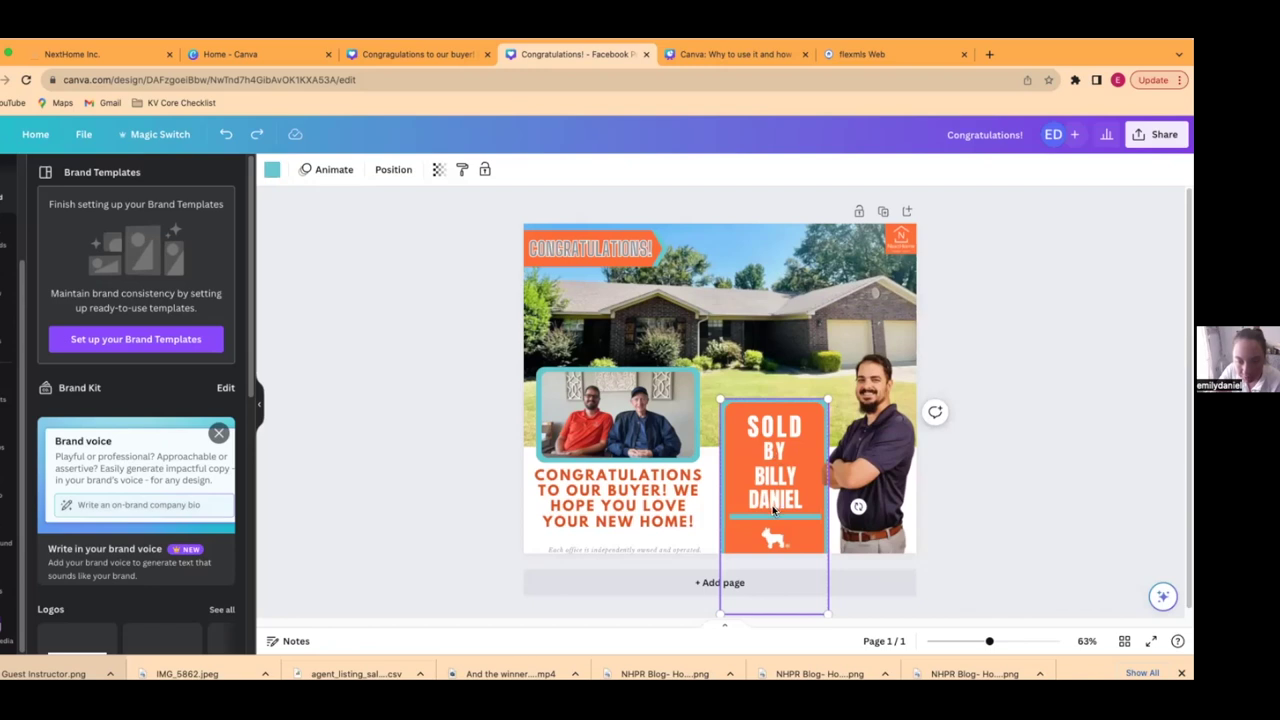
{"action": "left_click", "coordinate": [431, 495]}
{"action": "left_click", "coordinate": [798, 481]}
{"action": "left_click_drag", "start_coordinate": [798, 481], "coordinate": [803, 483]}
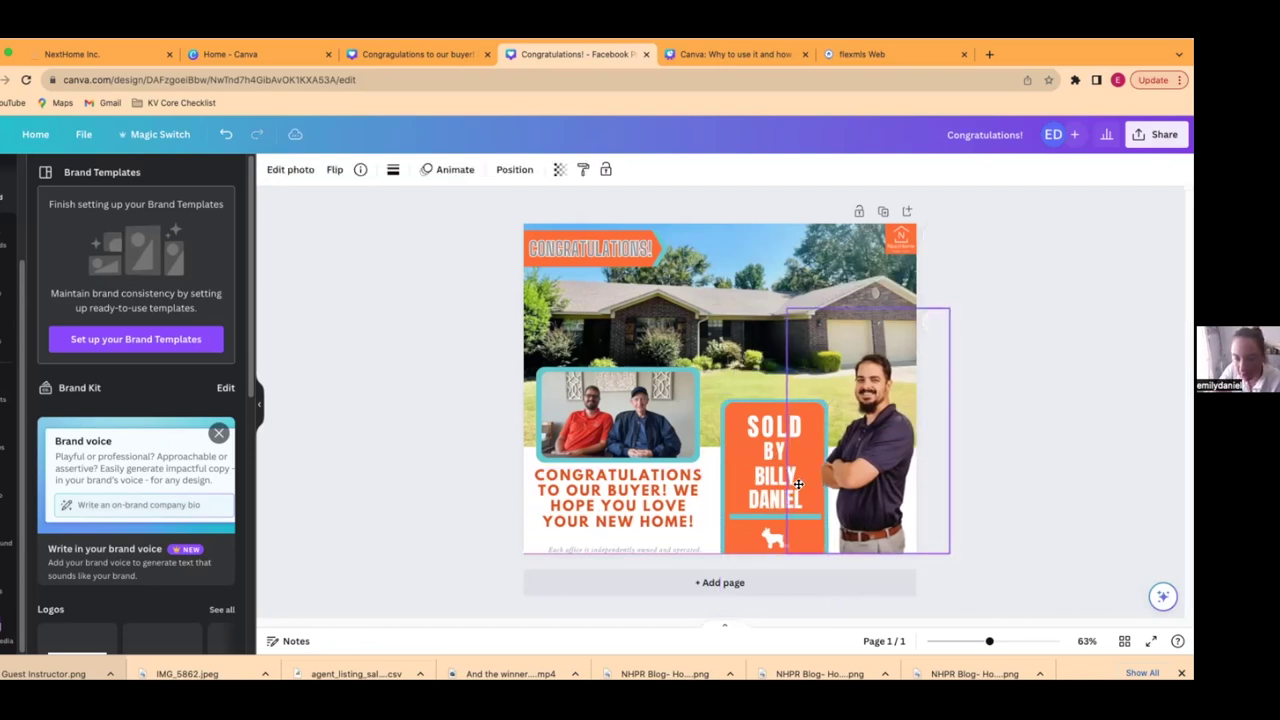
- Resize the SOLD BY sign, move it right toward the agent, and nudge the congratulations text
{"action": "left_click", "coordinate": [740, 432]}
{"action": "left_click_drag", "start_coordinate": [729, 433], "coordinate": [729, 398]}
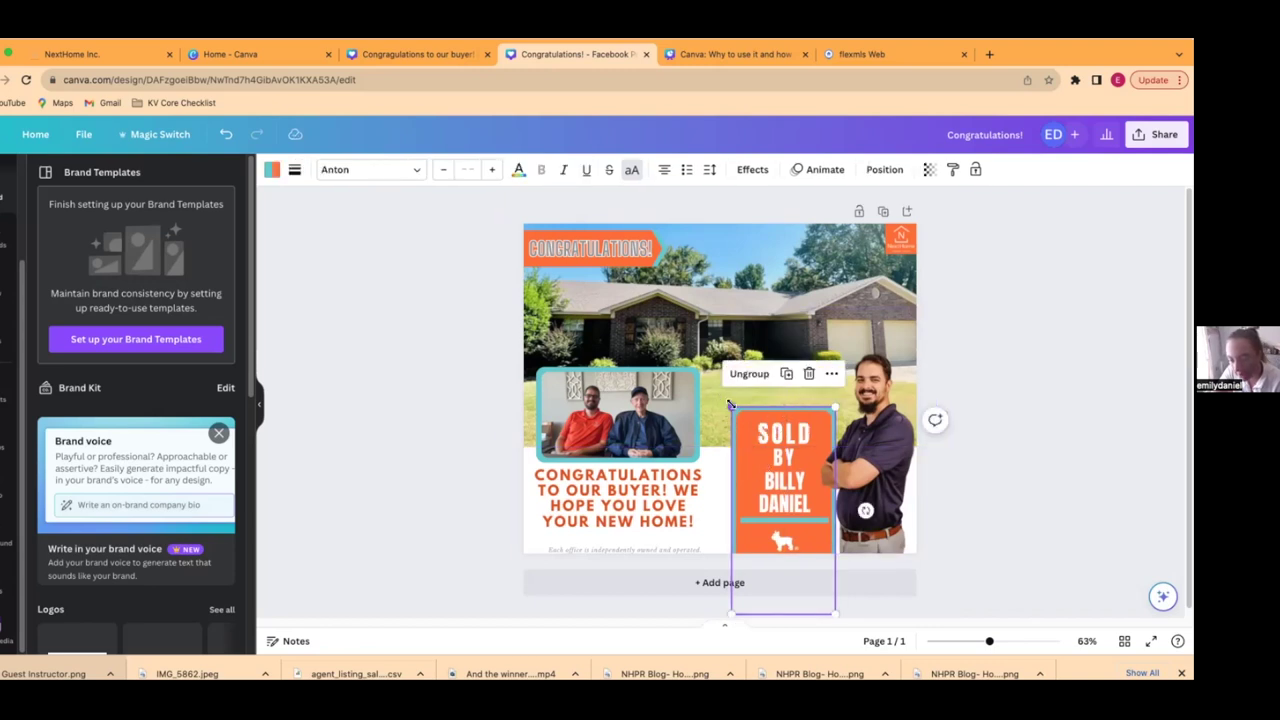
{"action": "mouse_move", "coordinate": [732, 407]}
{"action": "left_mouse_down"}
{"action": "mouse_move", "coordinate": [720, 390]}
{"action": "mouse_move", "coordinate": [730, 410]}
{"action": "left_mouse_up"}
{"action": "left_click_drag", "start_coordinate": [768, 474], "coordinate": [762, 471]}
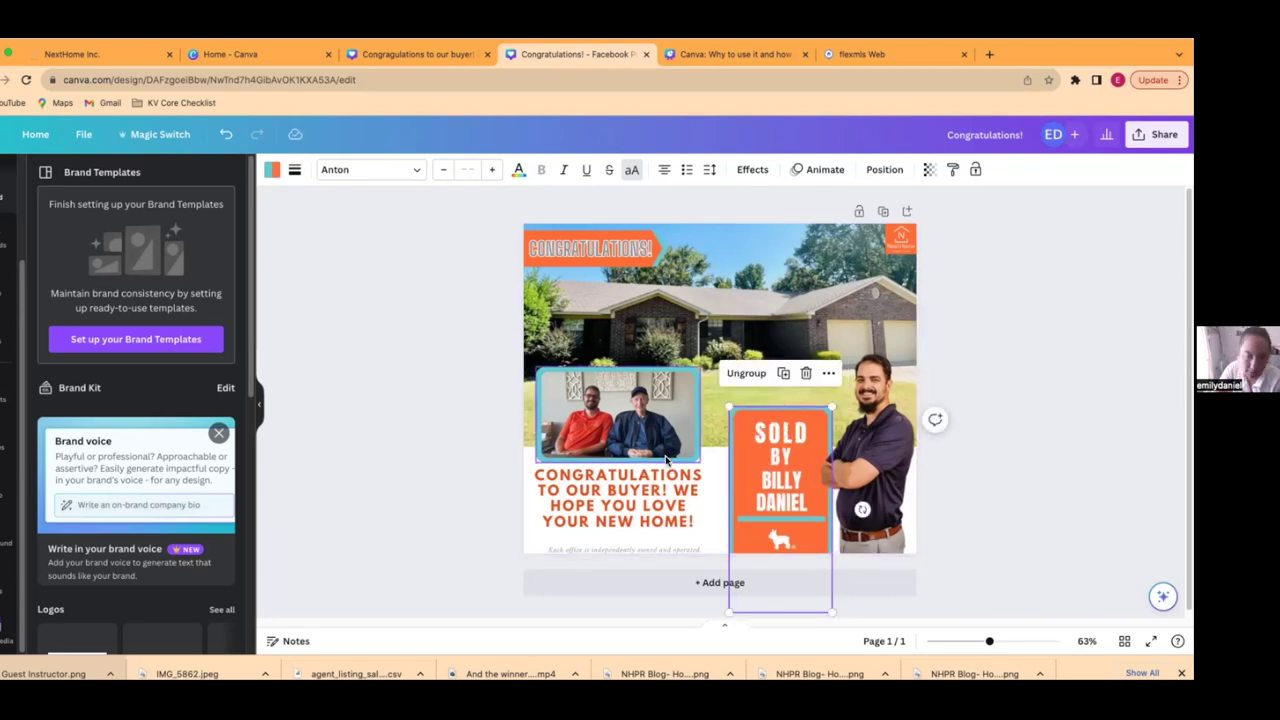
{"action": "left_click_drag", "start_coordinate": [633, 505], "coordinate": [643, 507]}
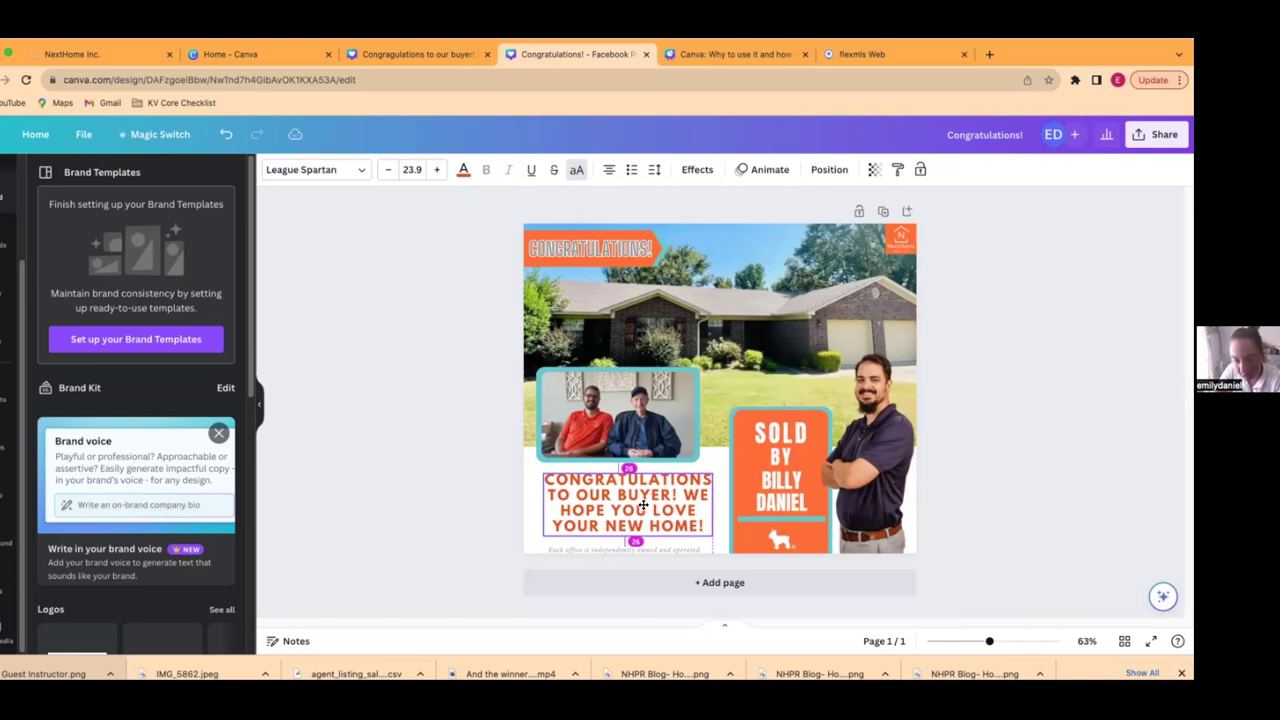
- Nudge the congratulations text, resize and shift the buyers' photo, then open the Share panel
{"action": "left_click_drag", "start_coordinate": [643, 505], "coordinate": [641, 505]}
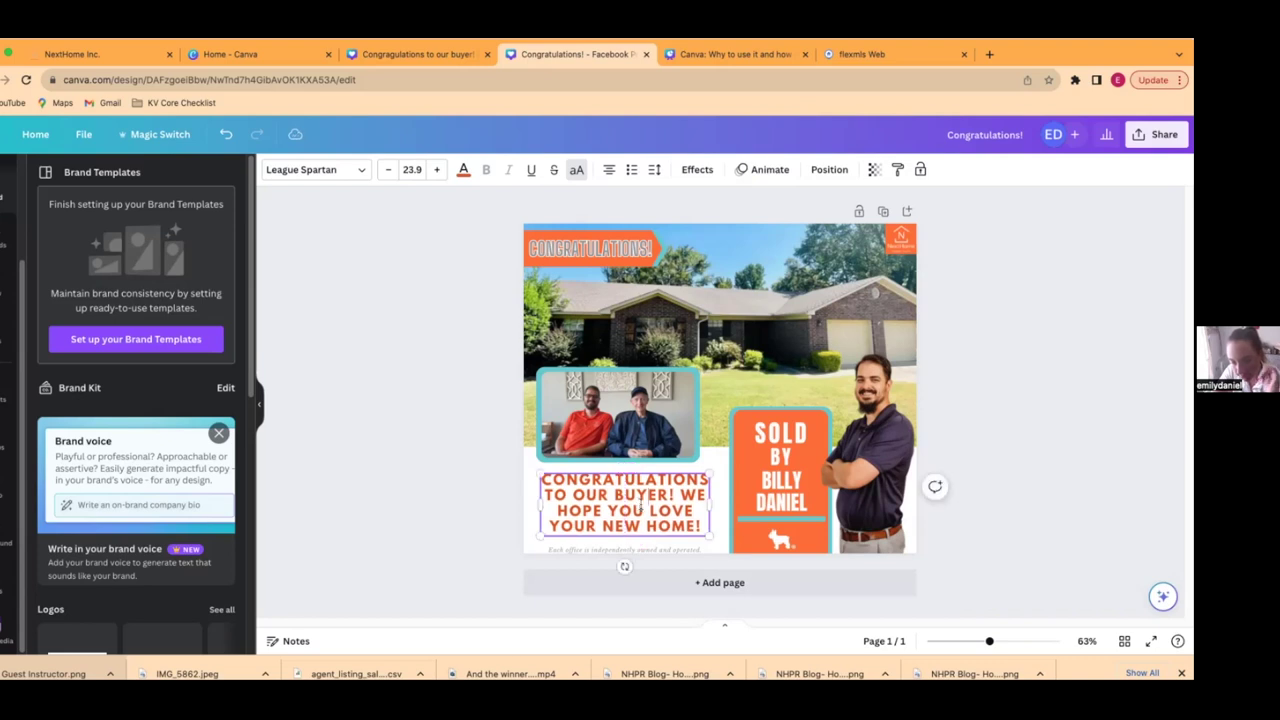
{"action": "left_click", "coordinate": [630, 427]}
{"action": "mouse_move", "coordinate": [630, 427]}
{"action": "left_mouse_down"}
{"action": "mouse_move", "coordinate": [632, 450]}
{"action": "mouse_move", "coordinate": [627, 428]}
{"action": "left_mouse_up"}
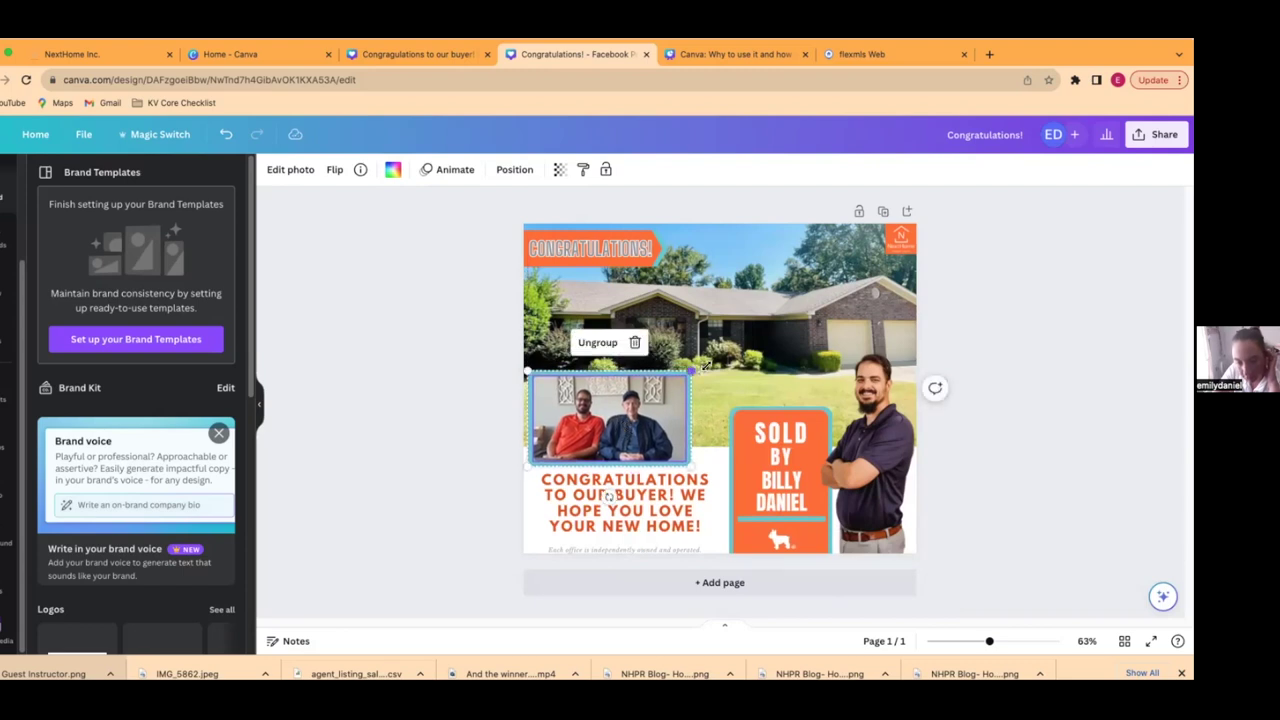
{"action": "left_click_drag", "start_coordinate": [703, 367], "coordinate": [710, 361]}
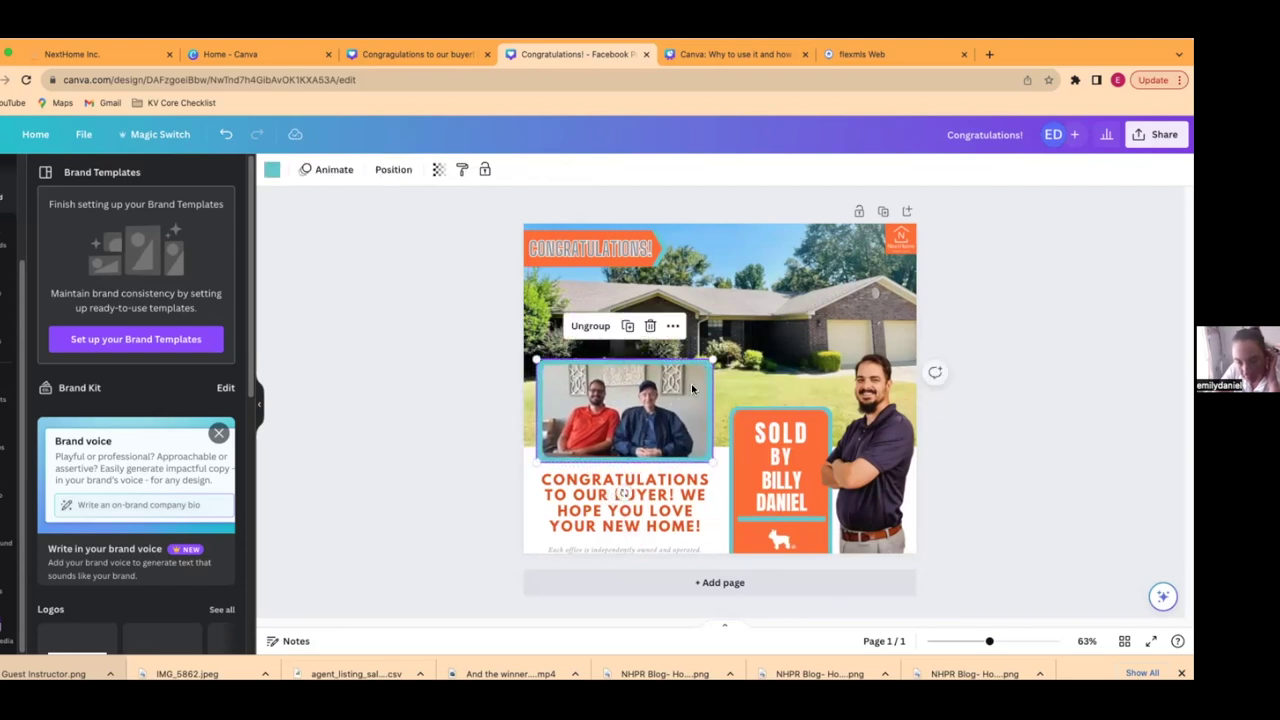
{"action": "left_click_drag", "start_coordinate": [712, 360], "coordinate": [700, 378]}
{"action": "left_click_drag", "start_coordinate": [642, 409], "coordinate": [645, 410]}
{"action": "left_click", "coordinate": [975, 392]}
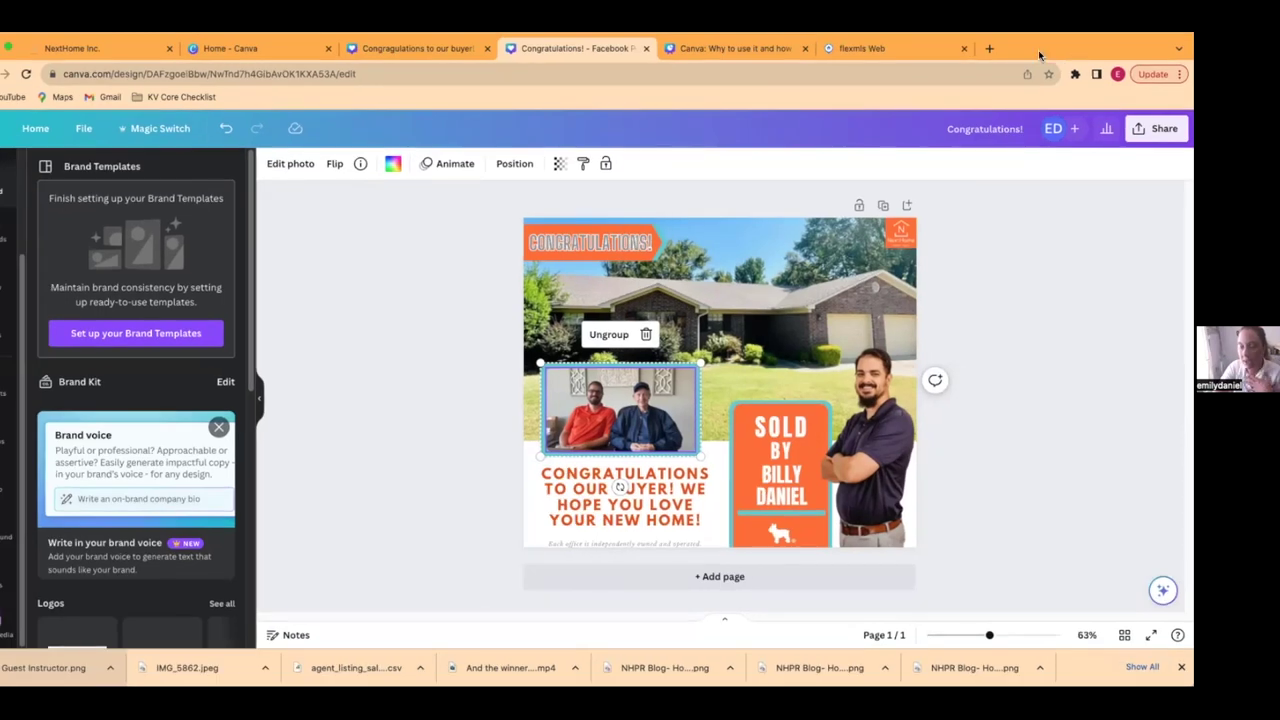
{"action": "left_click", "coordinate": [1155, 128]}
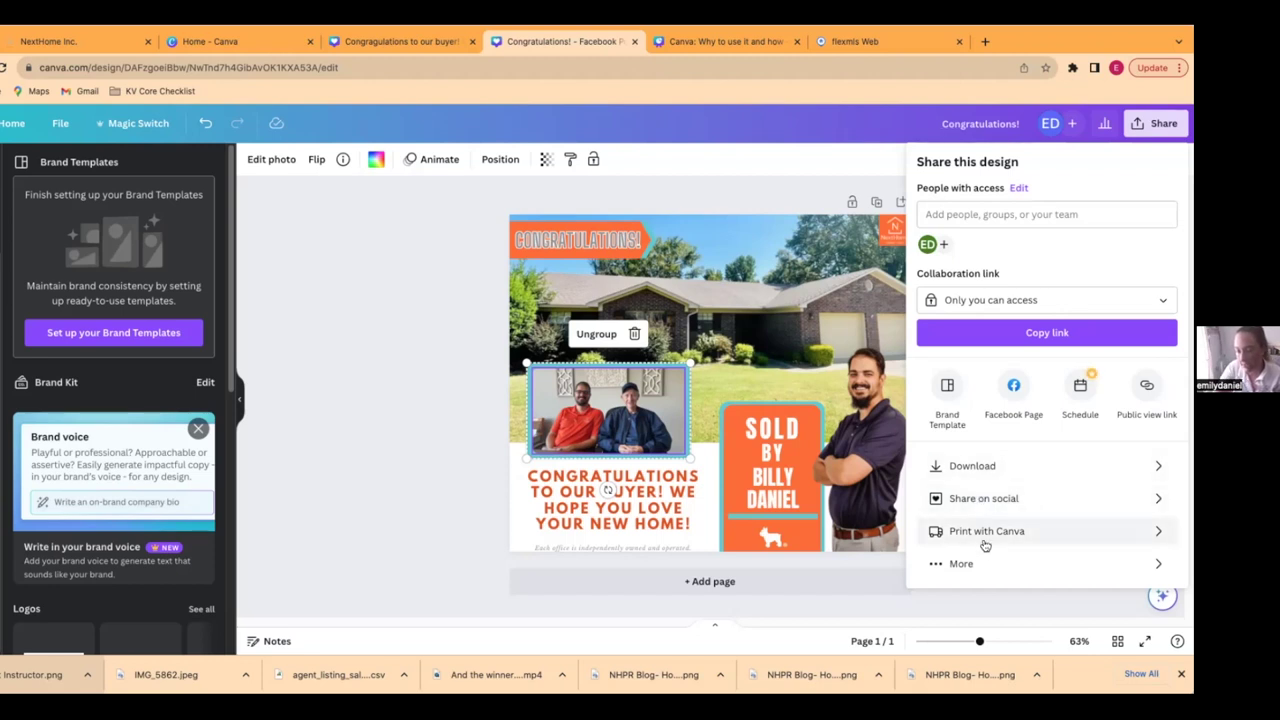
- Confirm the collaboration link stays 'Only you can access', then close the Share panel
{"action": "left_click", "coordinate": [340, 449]}
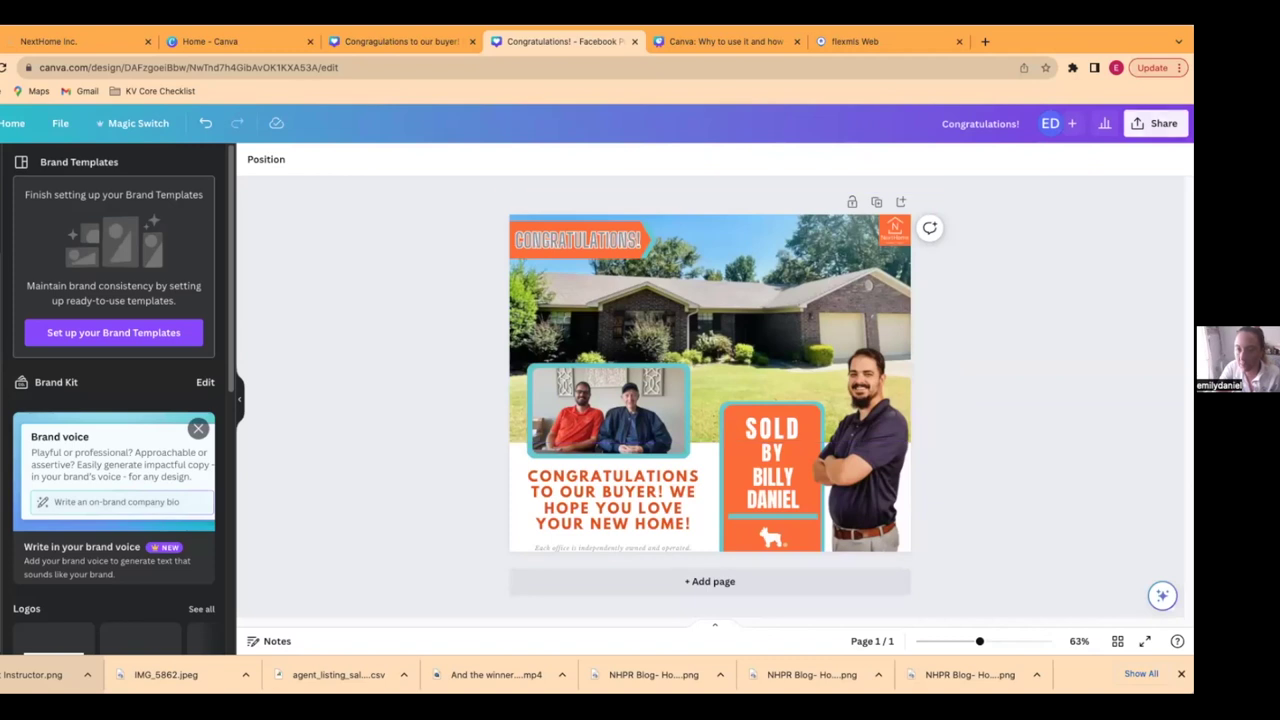
{"action": "left_click", "coordinate": [1155, 123]}
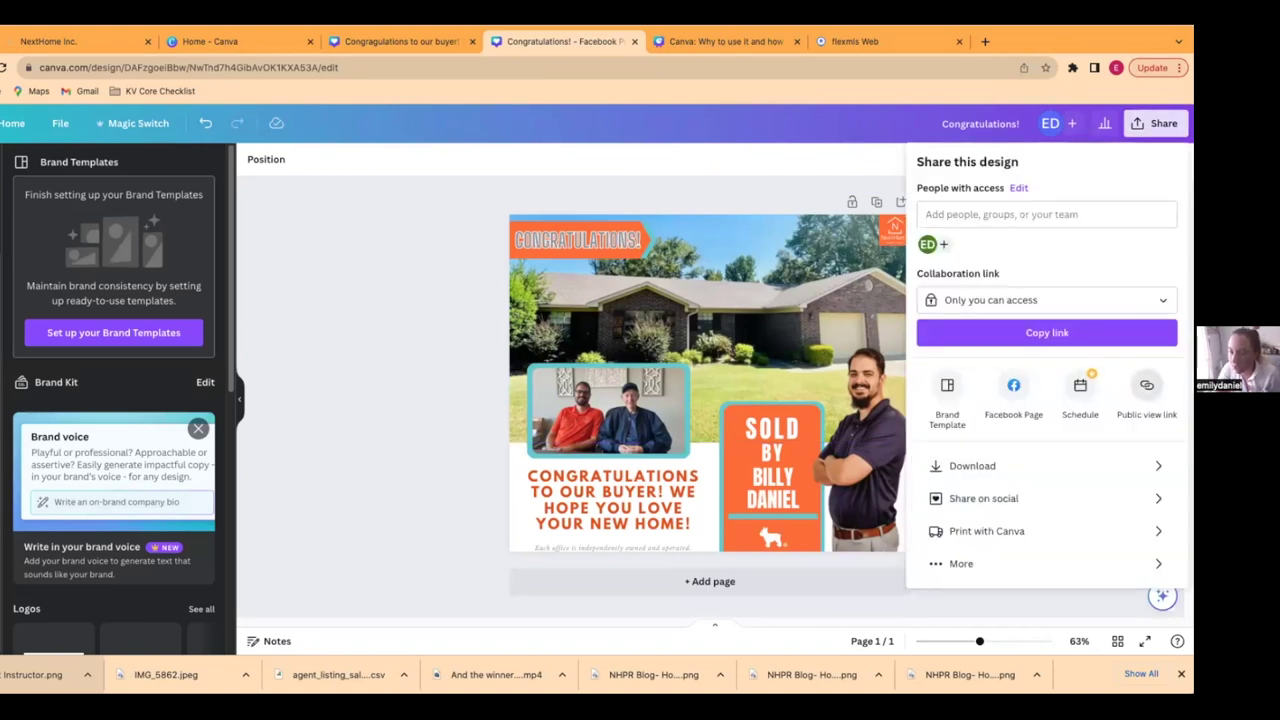
{"action": "left_click", "coordinate": [1045, 300]}
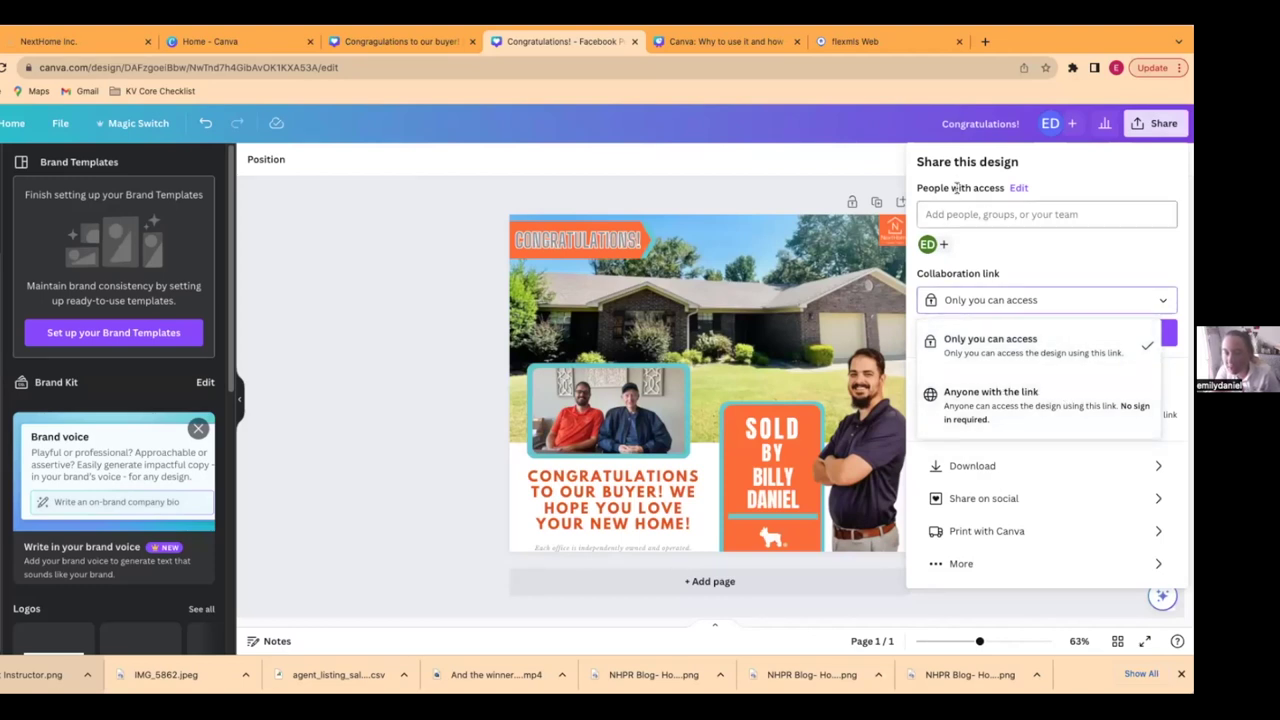
{"action": "left_click", "coordinate": [1043, 258]}
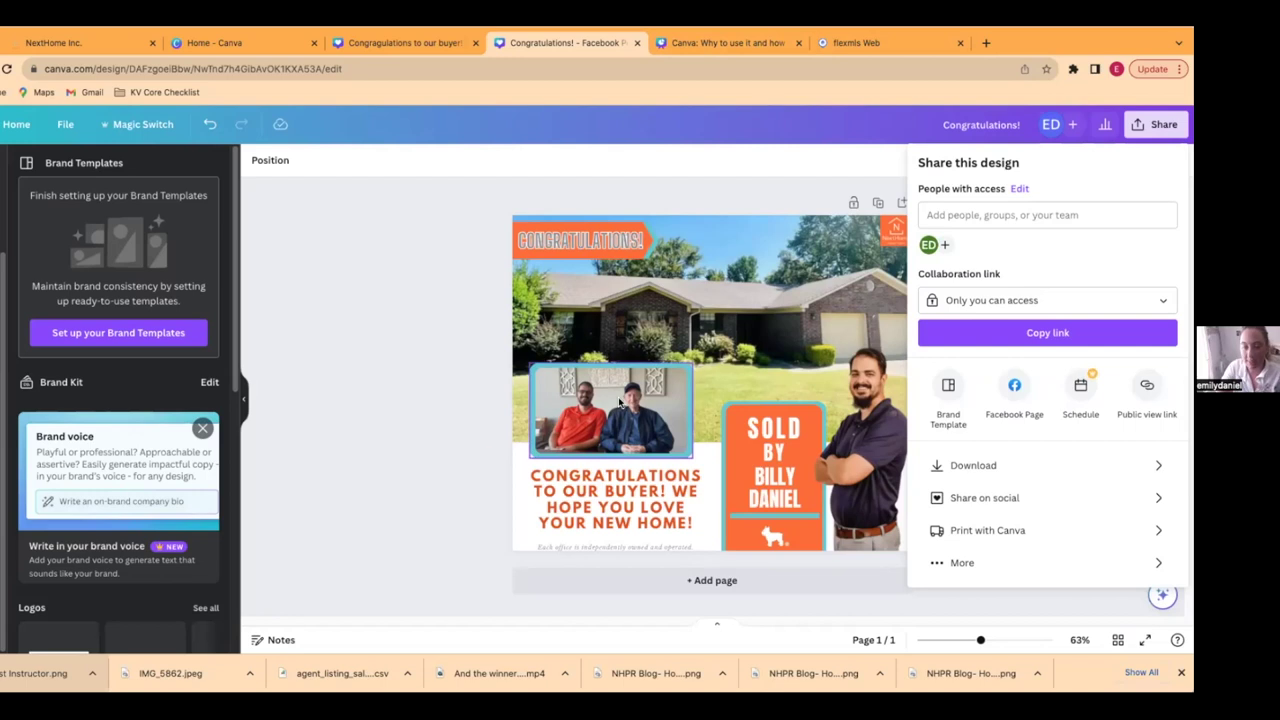
{"action": "left_click", "coordinate": [430, 421]}
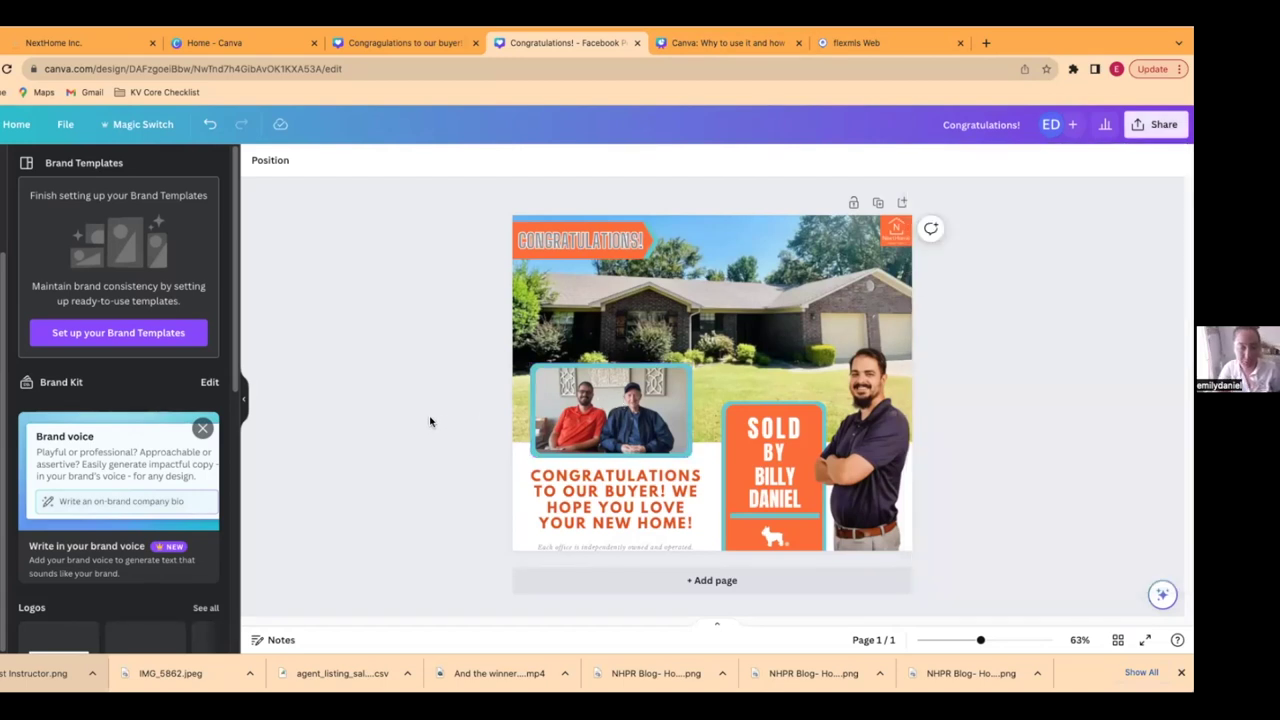